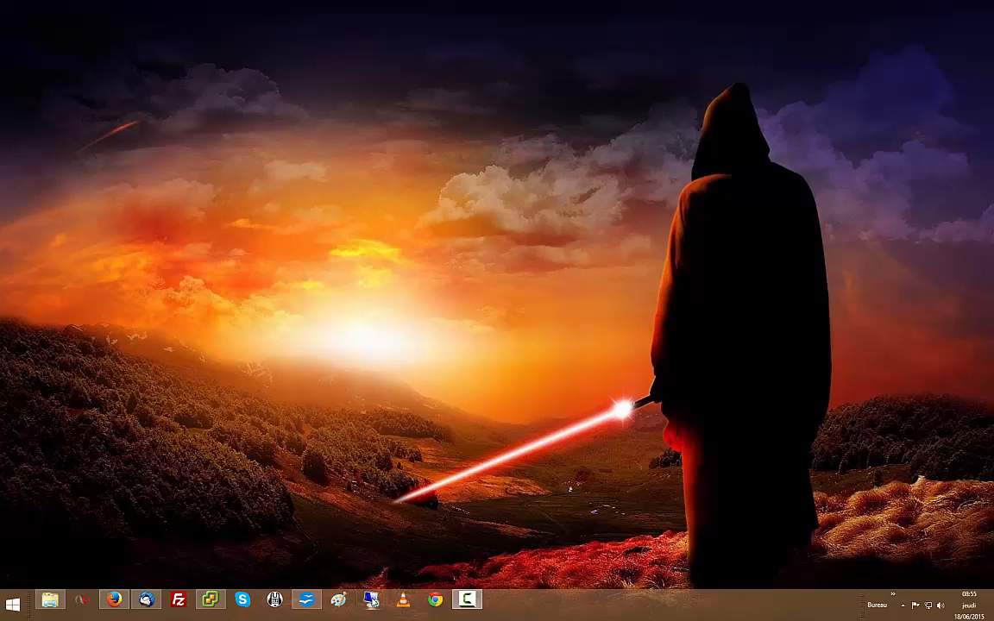
- Search the Start screen for 'conn' to find Connexion Bureau à distance and check its options
left_click(12, 603)
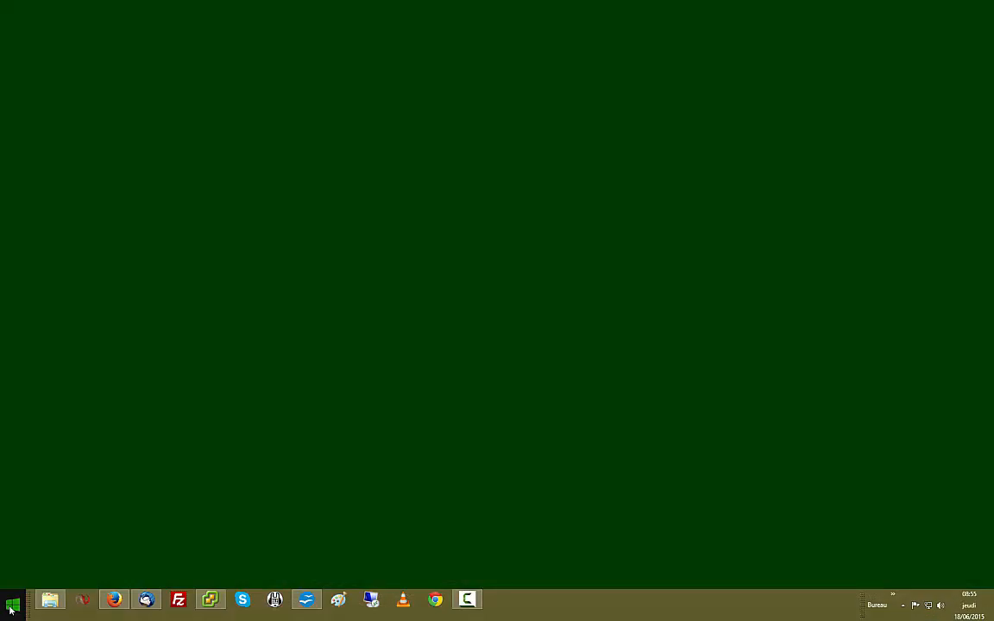
left_click(968, 38)
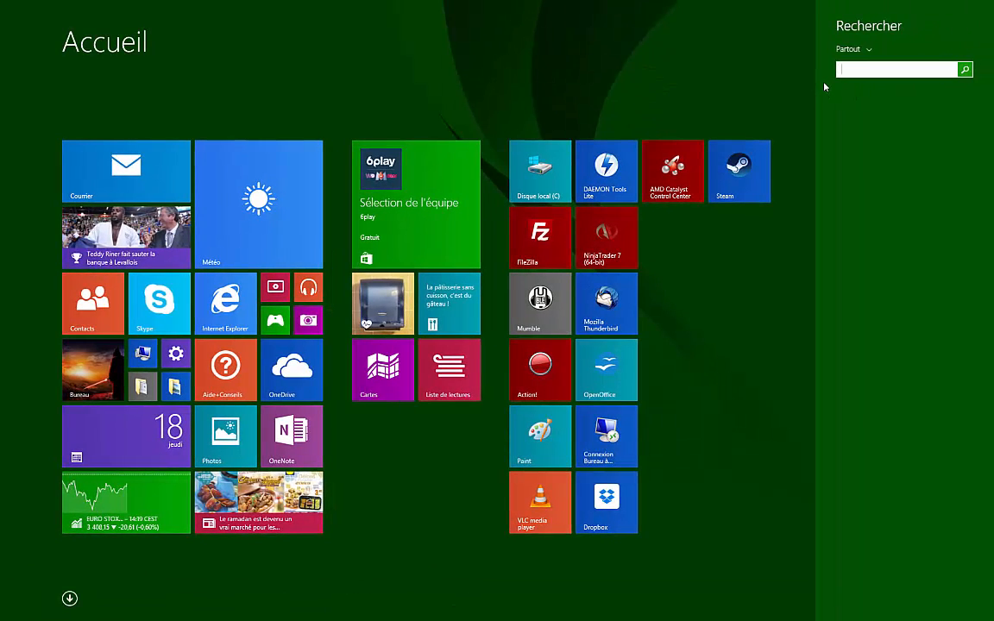
type("remo")
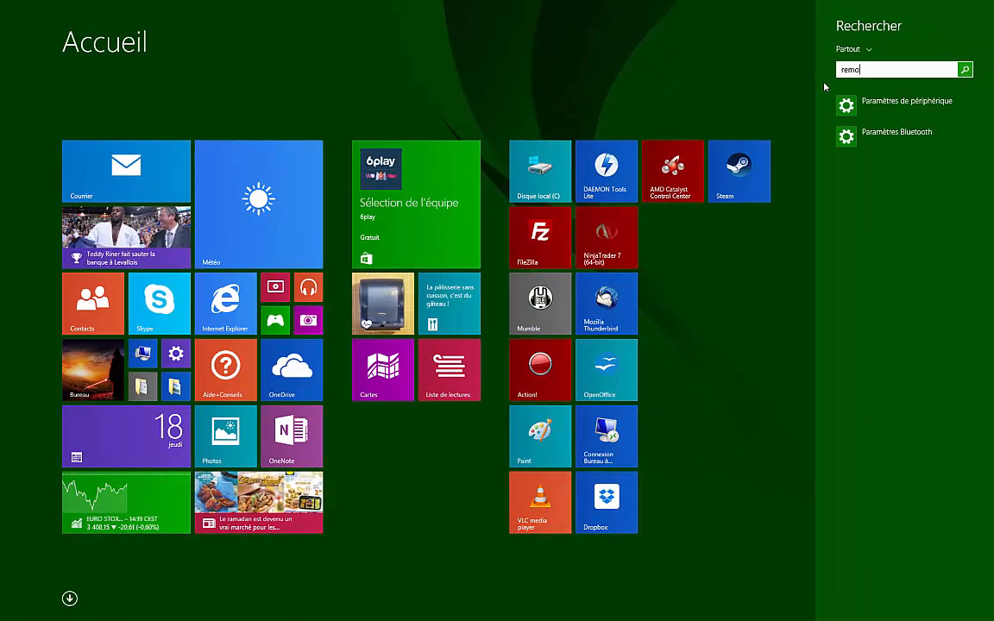
key("BackSpace")
key("BackSpace")
key("BackSpace")
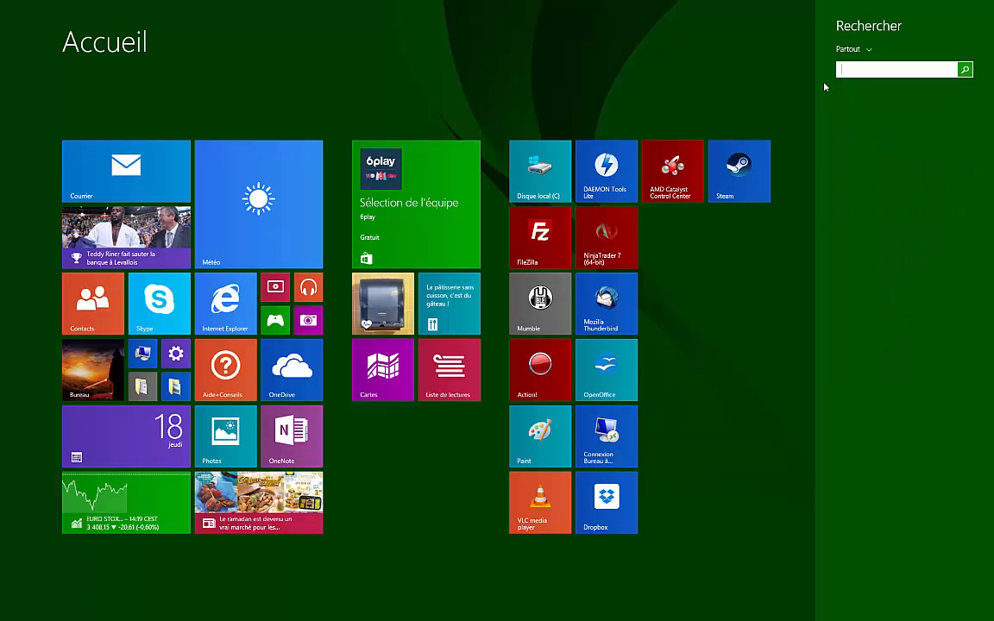
type("connexion Bureau à distance")
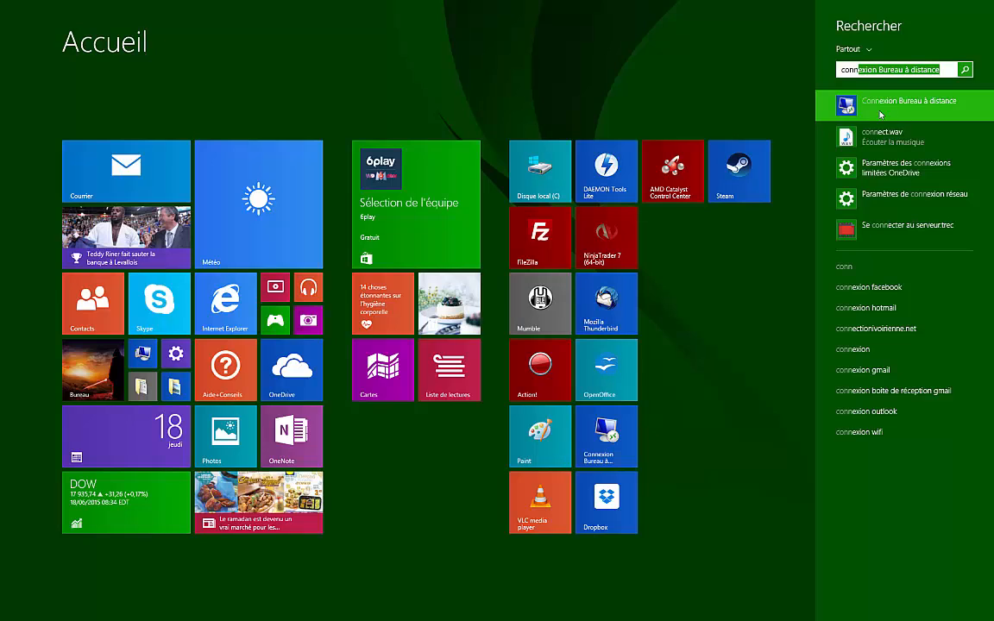
right_click(856, 111)
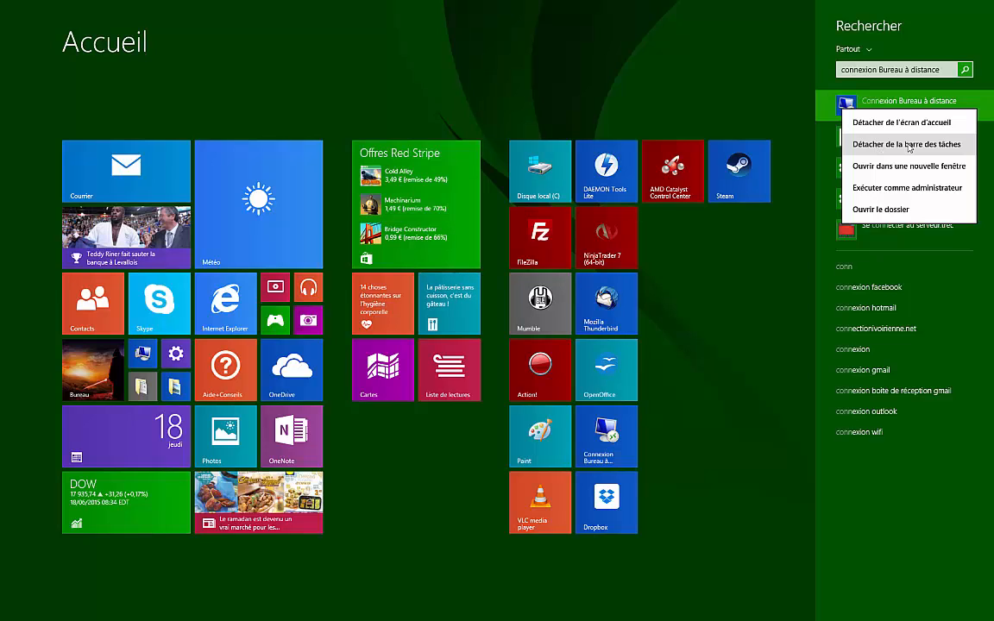
left_click(675, 85)
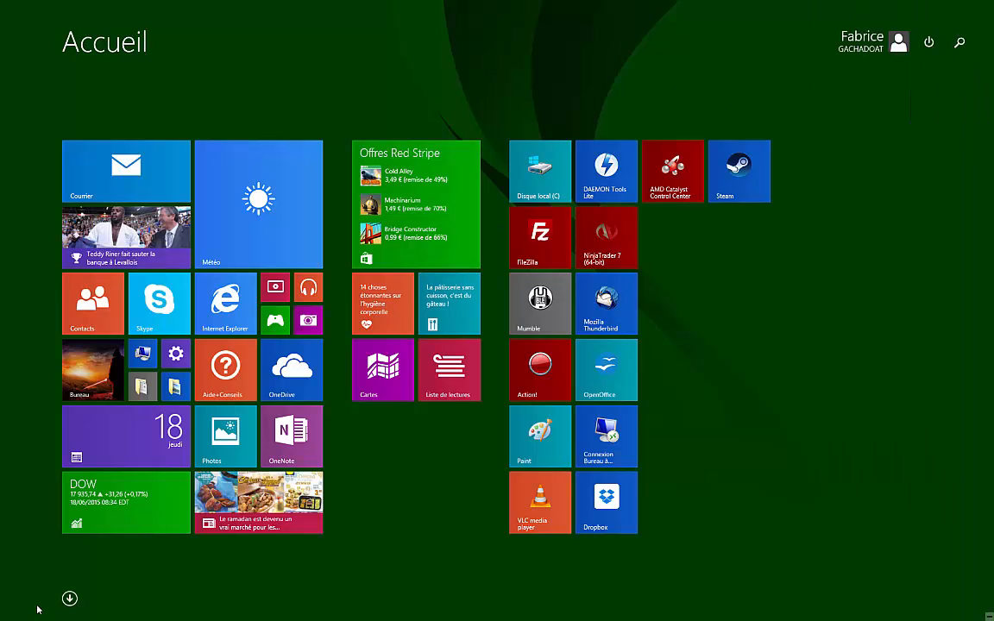
- Launch Remote Desktop Connection for 178.33.110.196:33111 with its full options shown
left_click(93, 366)
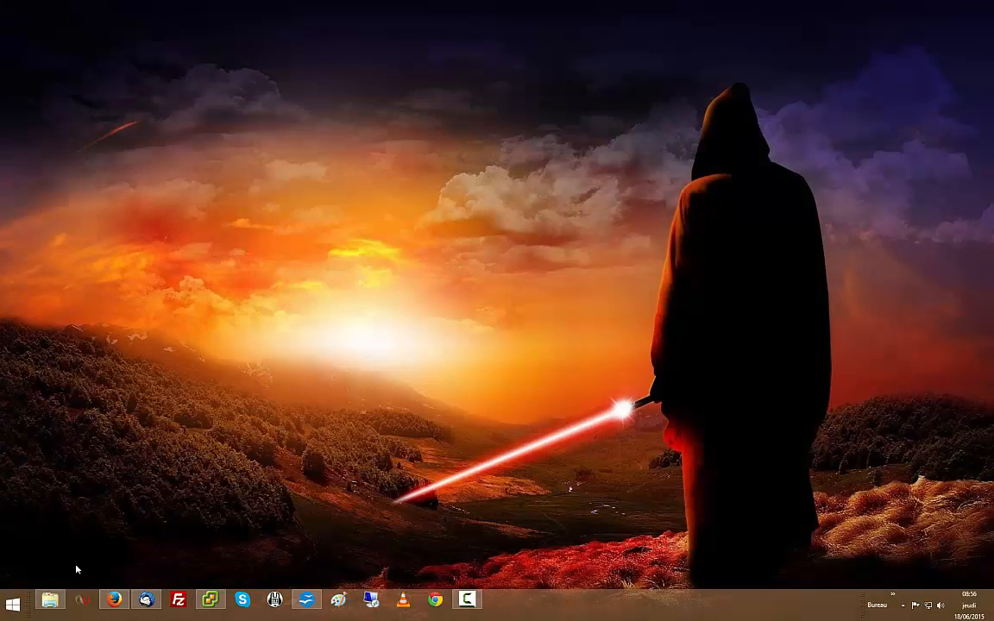
left_click(371, 602)
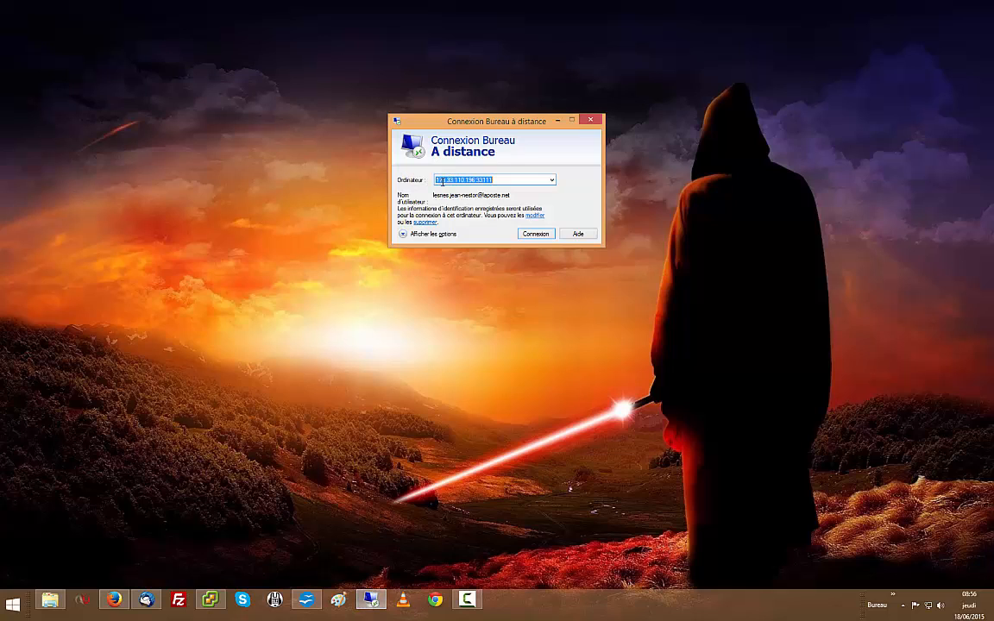
left_click(457, 179)
left_click(429, 234)
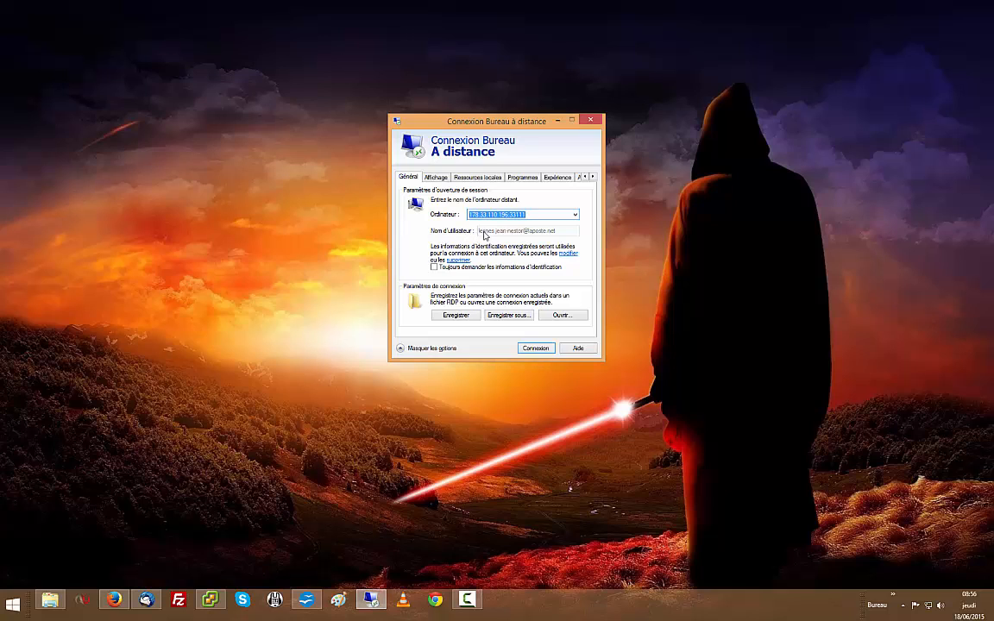
- Replace the saved credentials with a different account's e-mail user name and new password
left_click(565, 253)
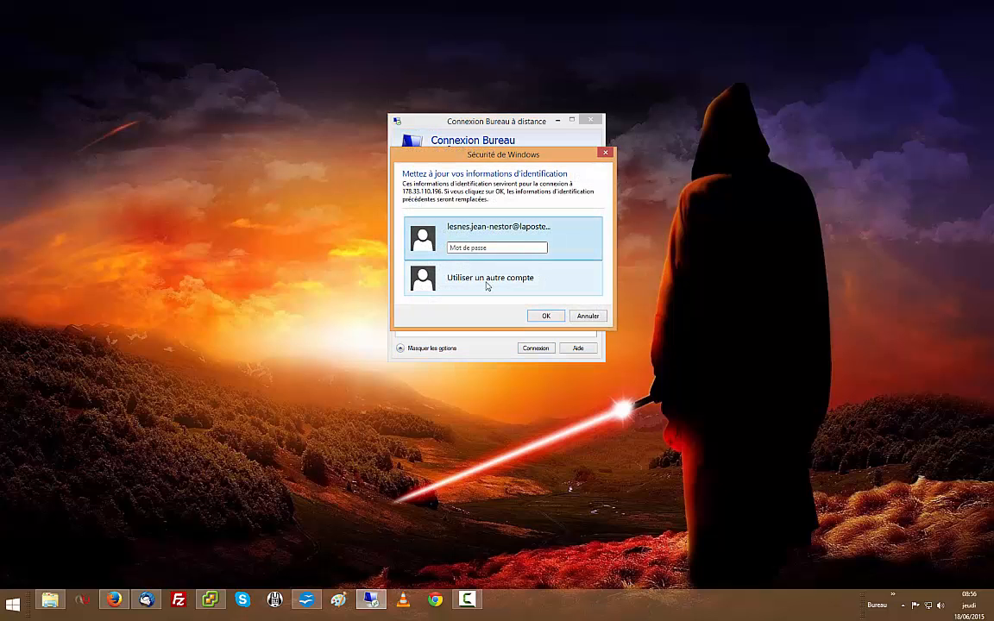
left_click(479, 283)
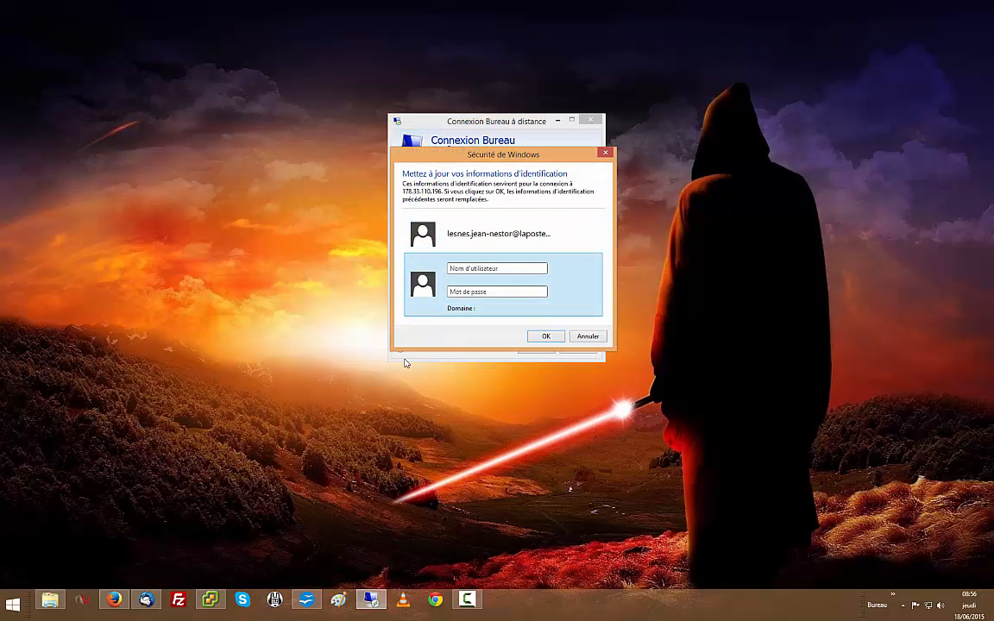
left_click(461, 291)
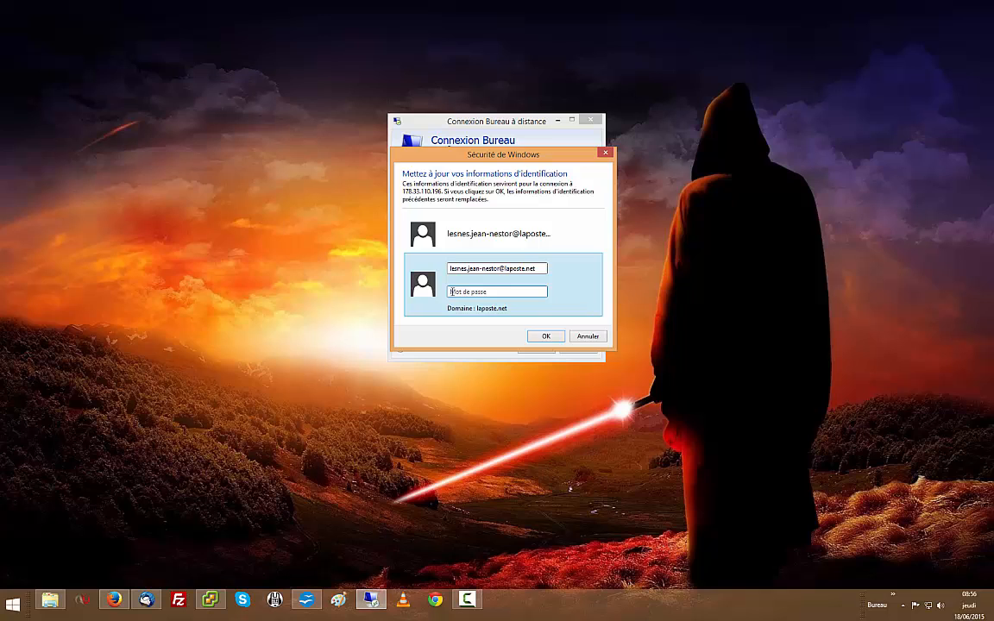
type("••••••••")
left_click(545, 335)
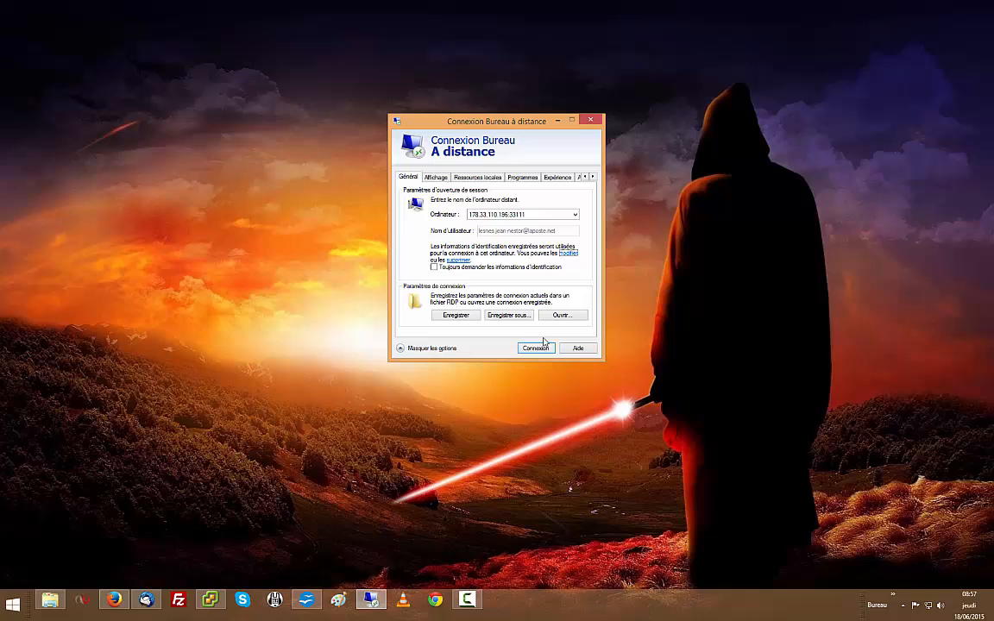
- Keep the remote display at 1280 by 1024 with 16-bit colour and connect
left_click(436, 178)
left_click(477, 221)
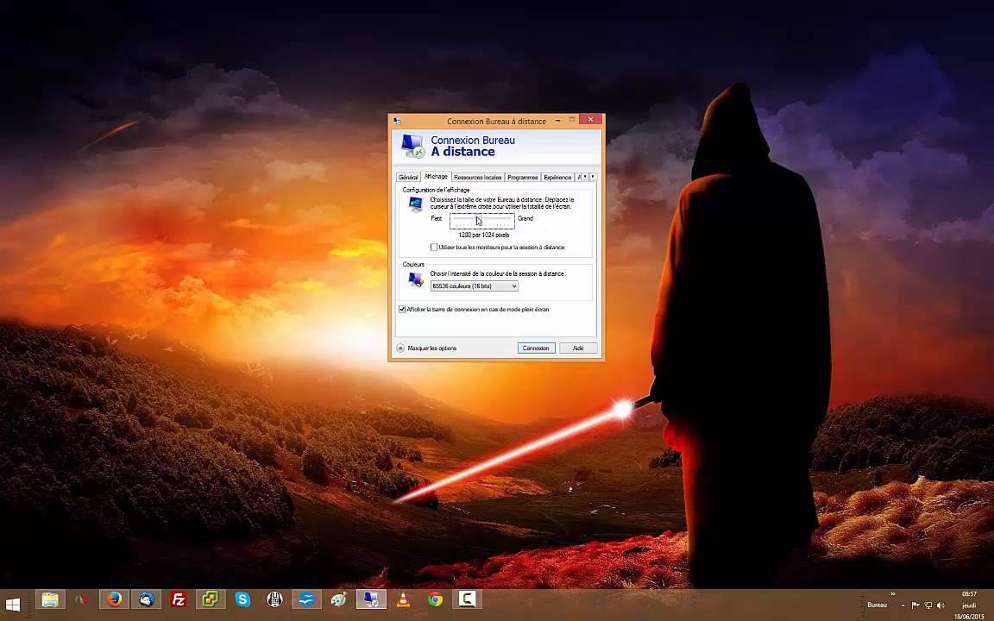
mouse_move(476, 220)
left_mouse_down()
mouse_move(443, 221)
mouse_move(477, 221)
left_mouse_up()
left_click(481, 288)
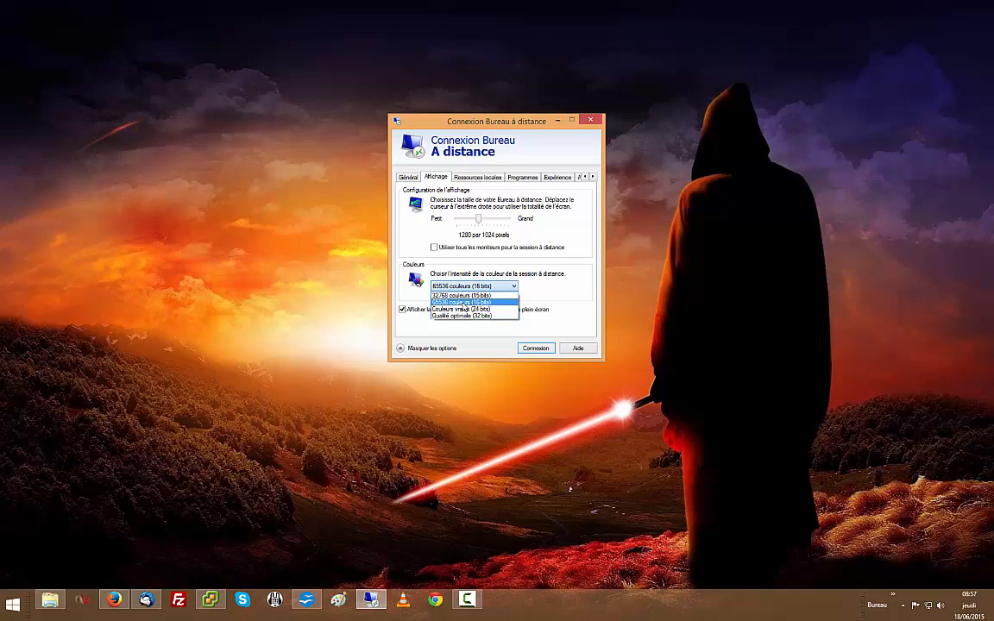
left_click(477, 303)
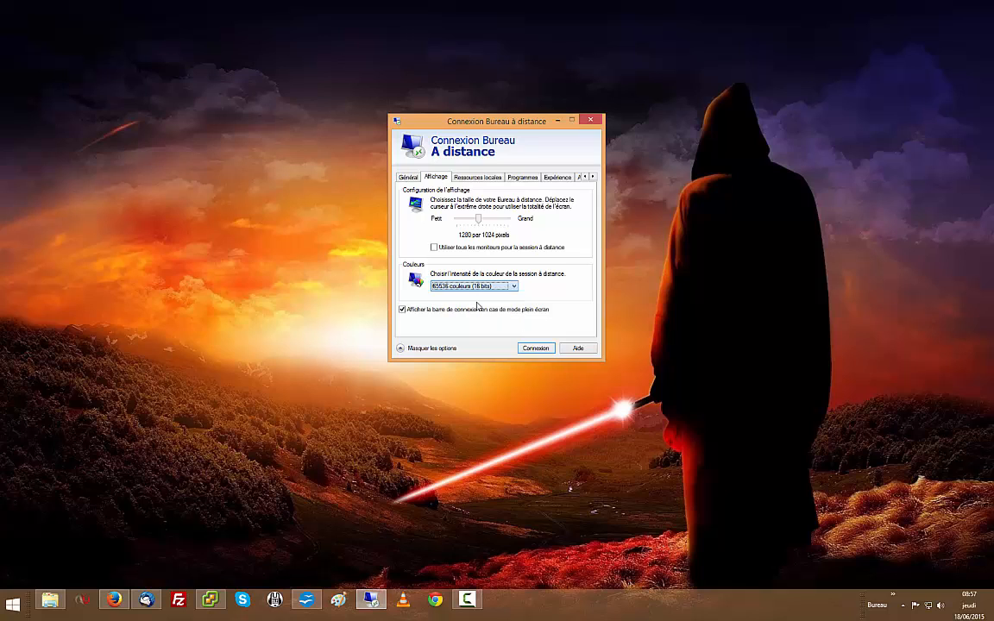
left_click(535, 349)
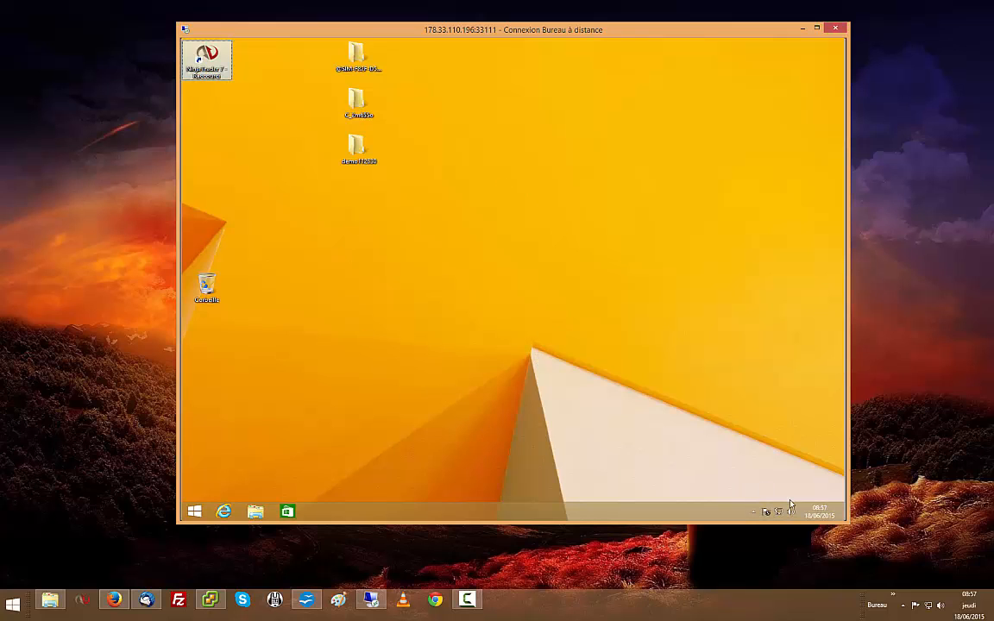
- Reposition the session window and start NinjaTrader 7 from its desktop shortcut, dismissing the startup error
mouse_move(845, 518)
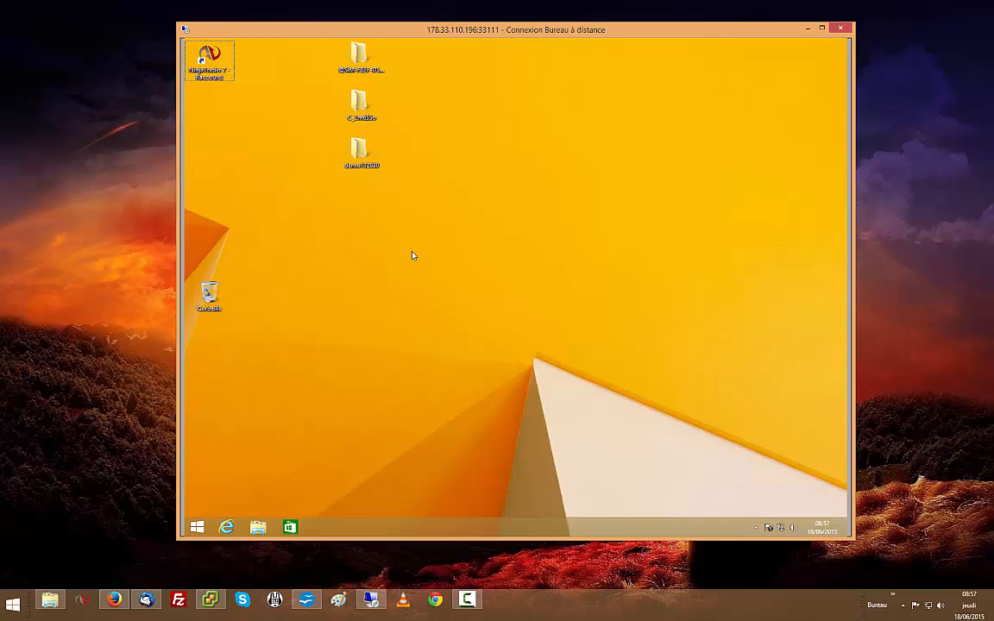
left_click_drag(596, 33, 578, 33)
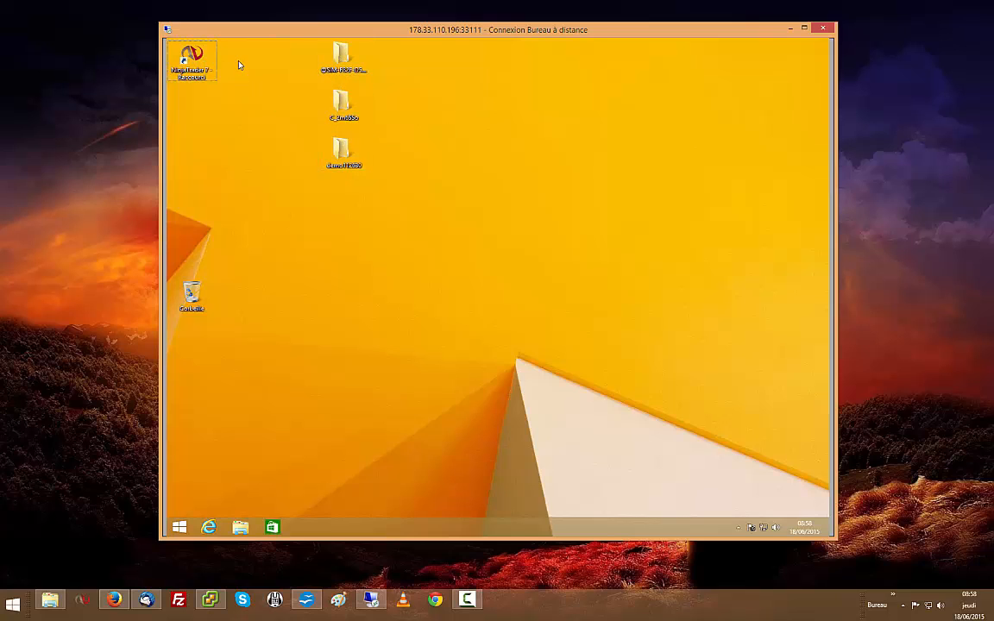
double_click(197, 58)
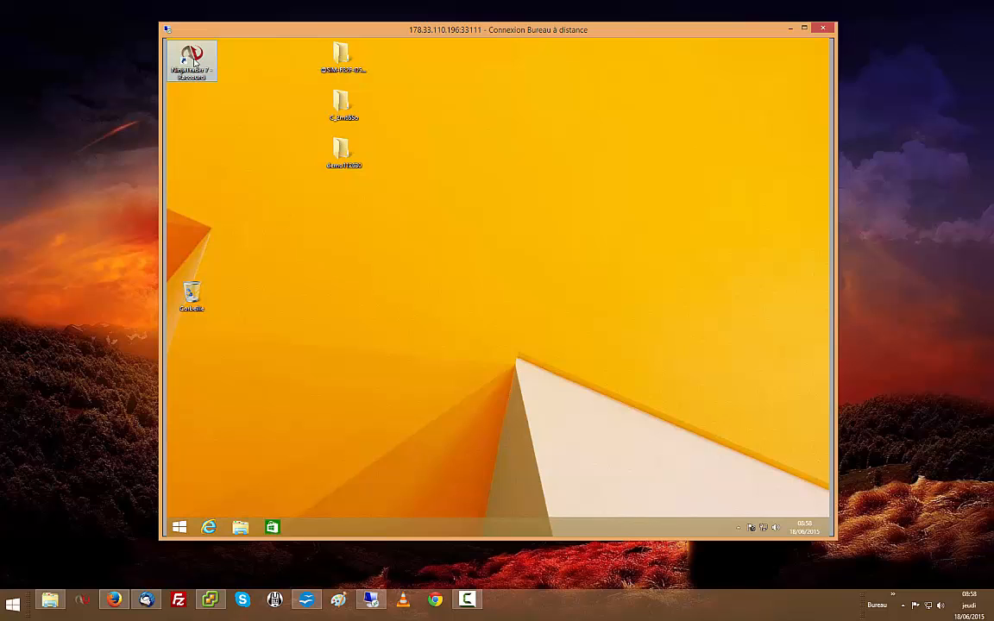
left_click(583, 347)
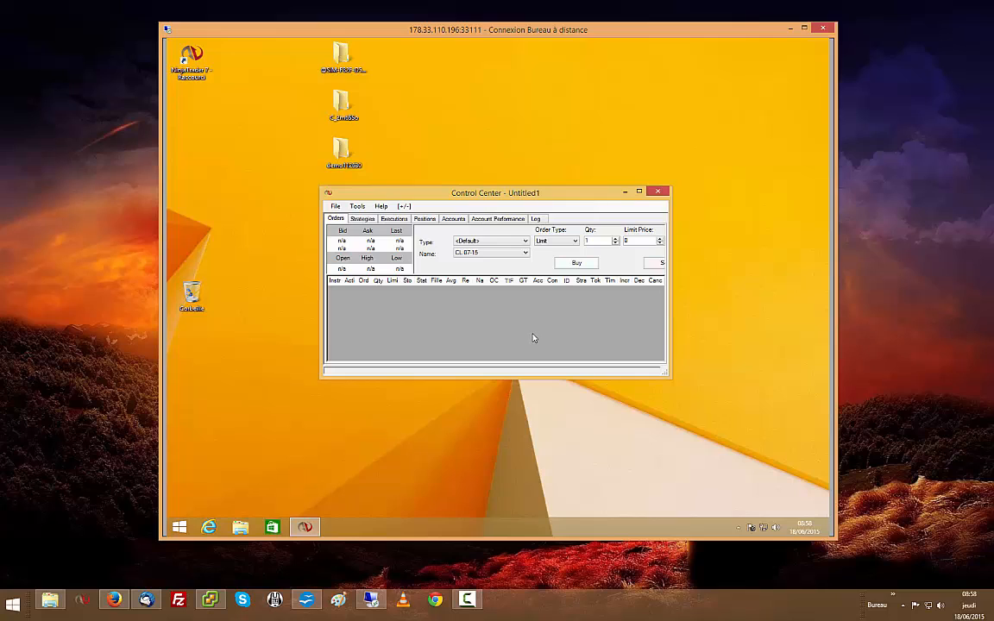
- Copy the licence key from the desktop folder's name and enter it under Help > License Key
left_click(342, 73)
left_click(343, 74)
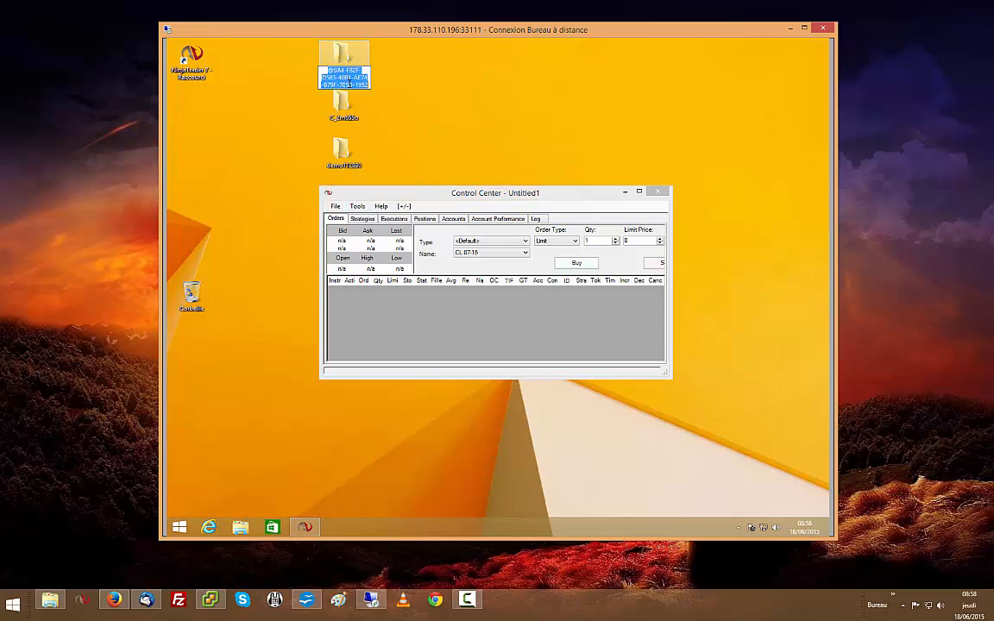
left_click(377, 197)
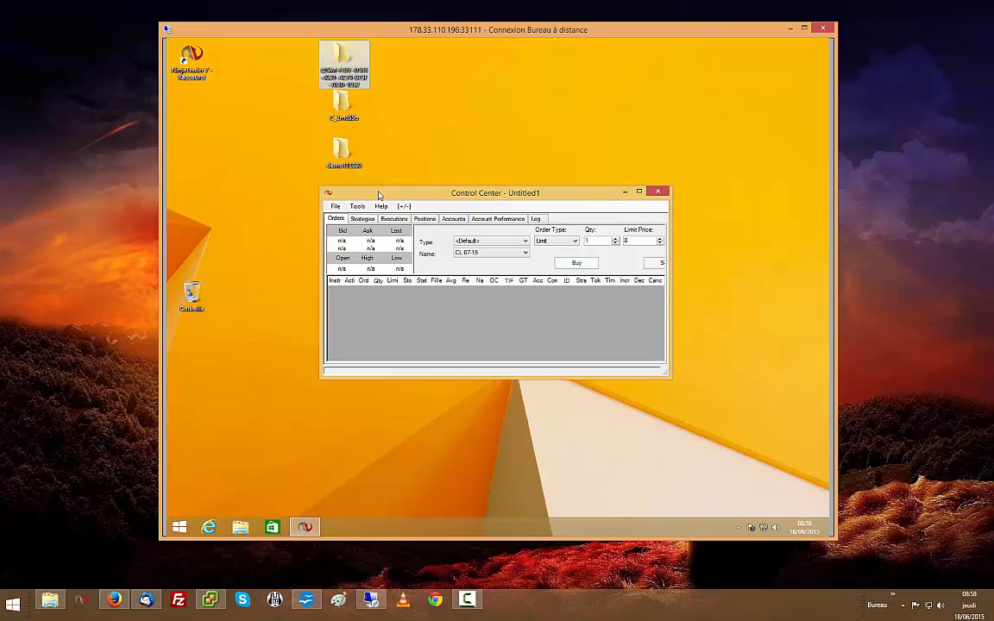
left_click(381, 207)
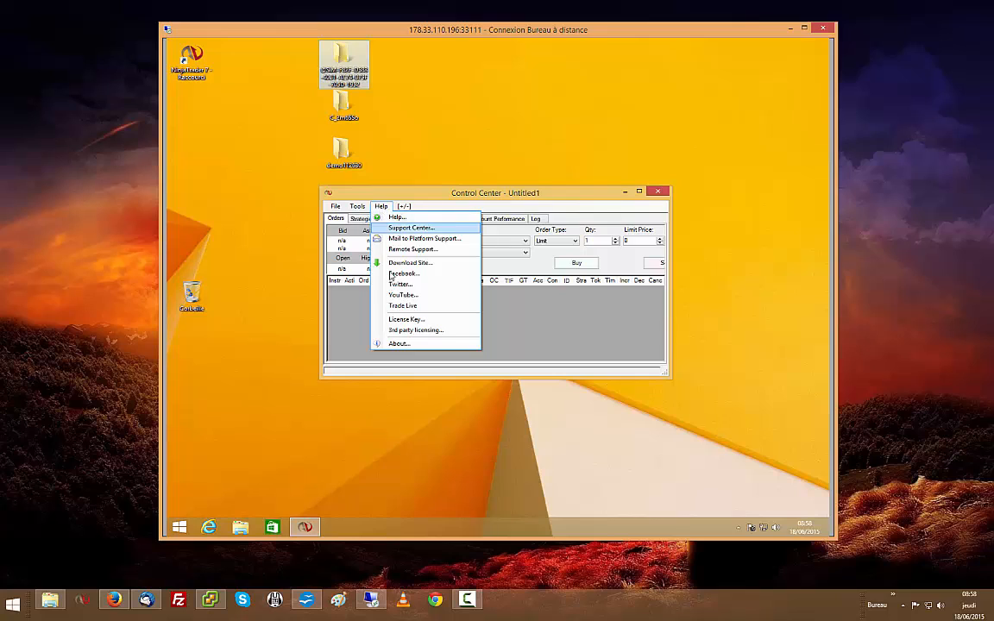
left_click(406, 320)
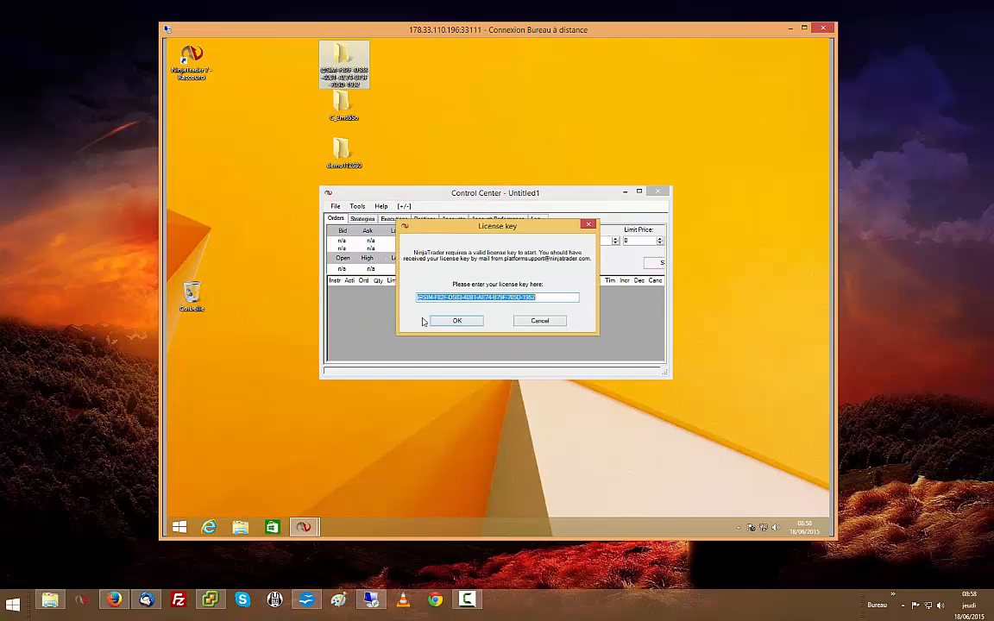
key("ctrl+v")
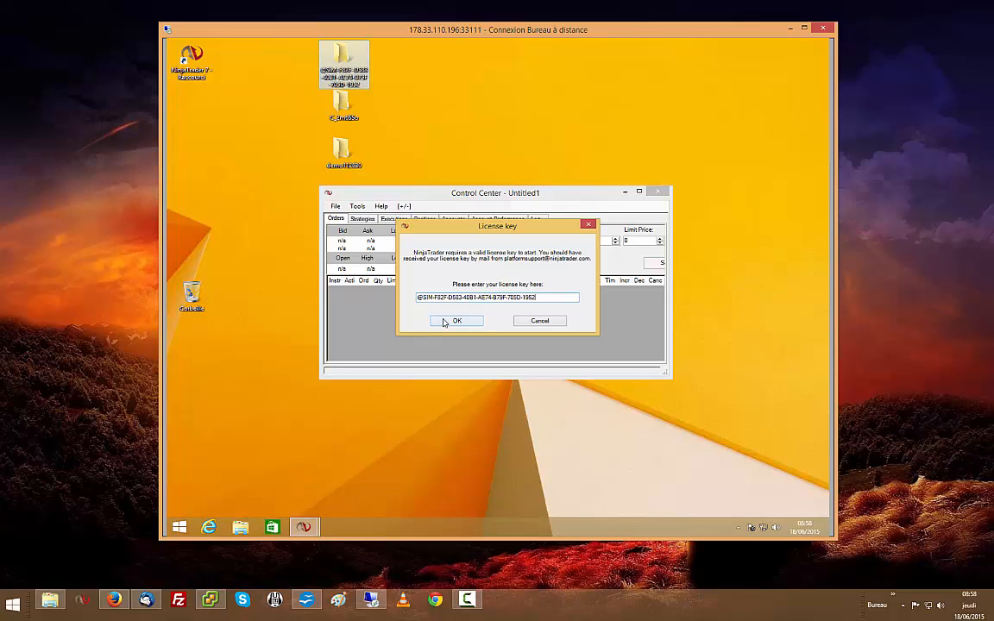
left_click(445, 321)
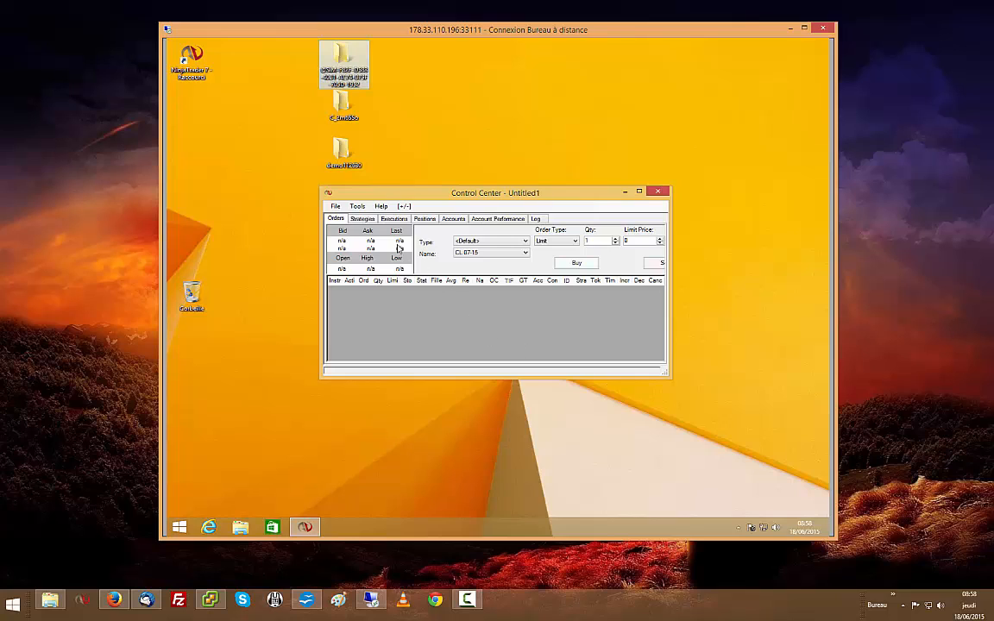
- Add a 'Démo CQG' account connection using provider CQG with Connect on startup ticked
left_click(358, 206)
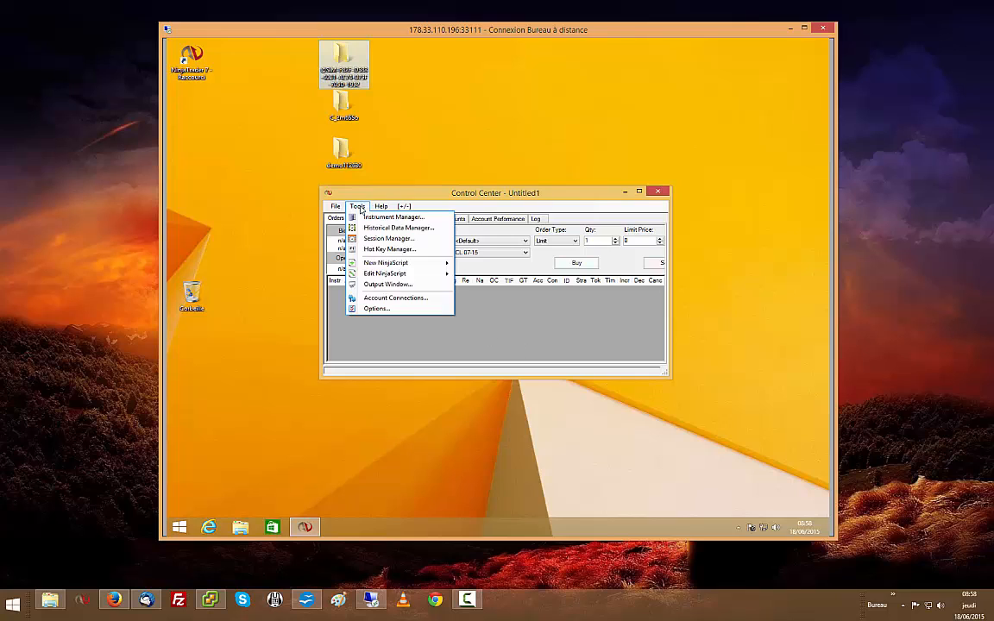
left_click(380, 299)
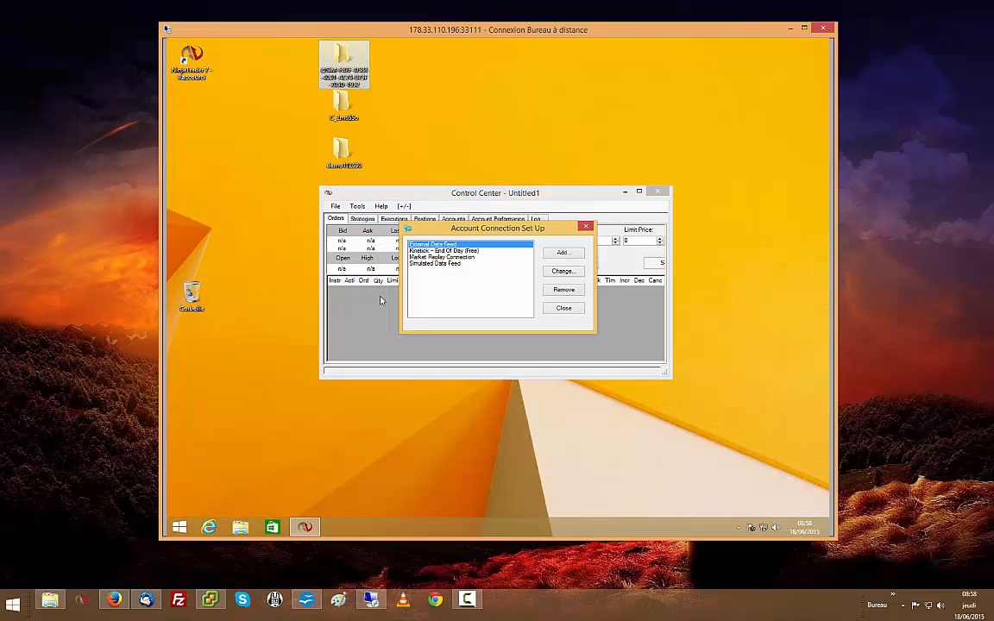
left_click(556, 256)
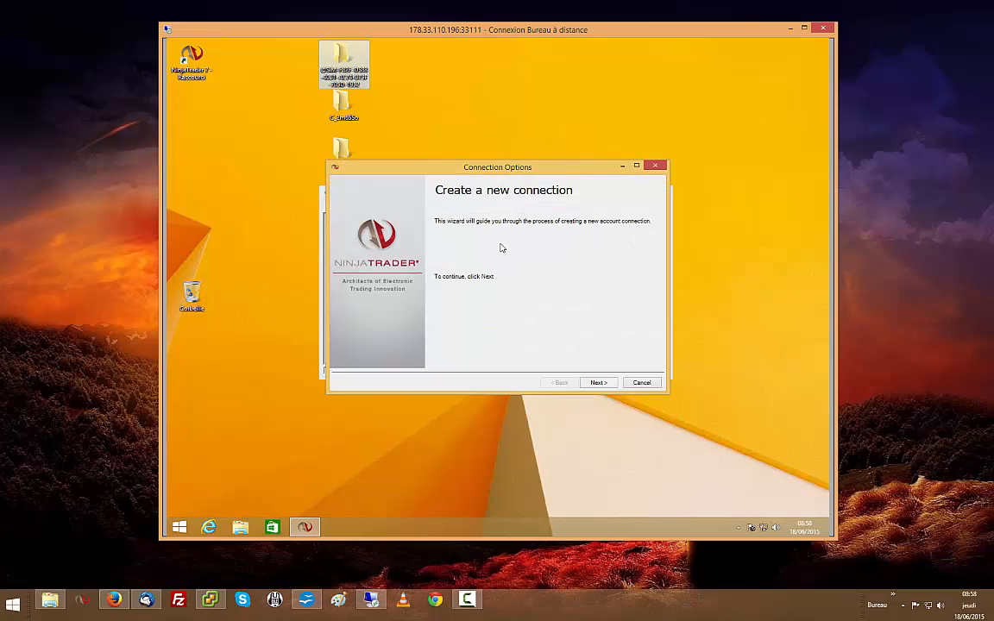
left_click(587, 383)
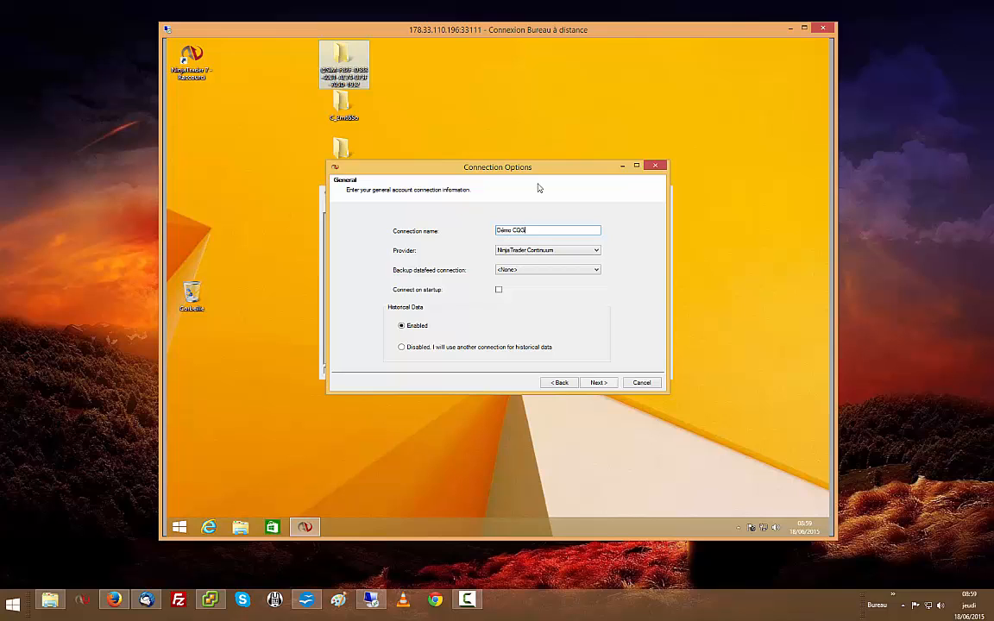
left_click(522, 255)
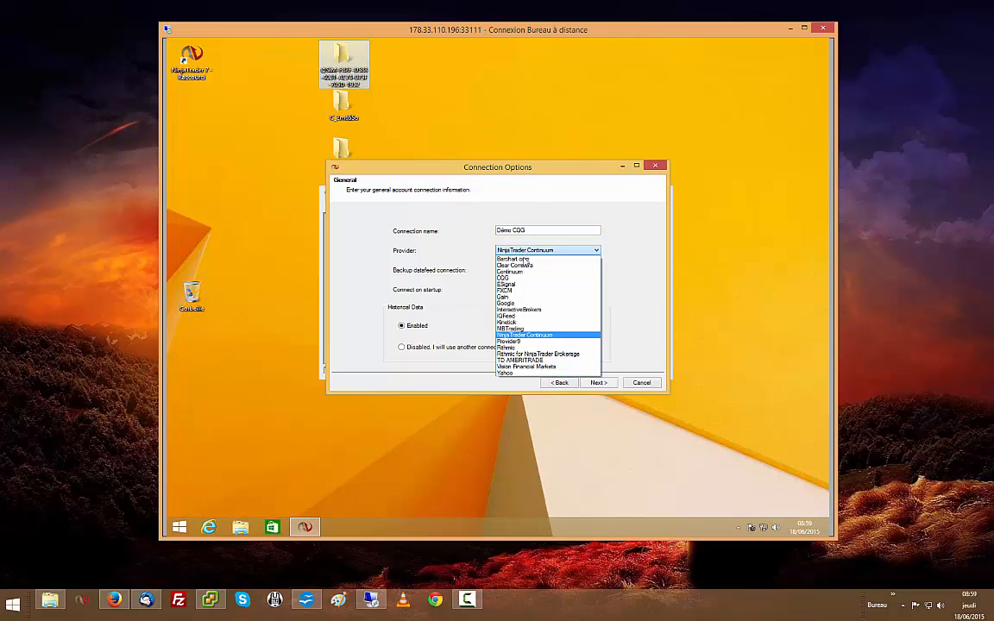
left_click(507, 278)
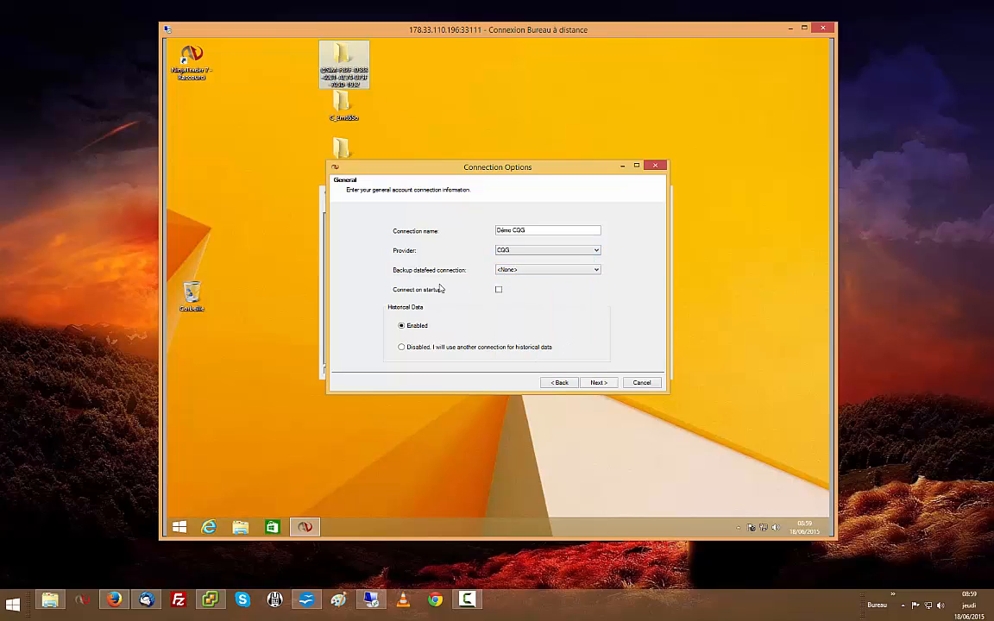
left_click(500, 290)
left_click(595, 383)
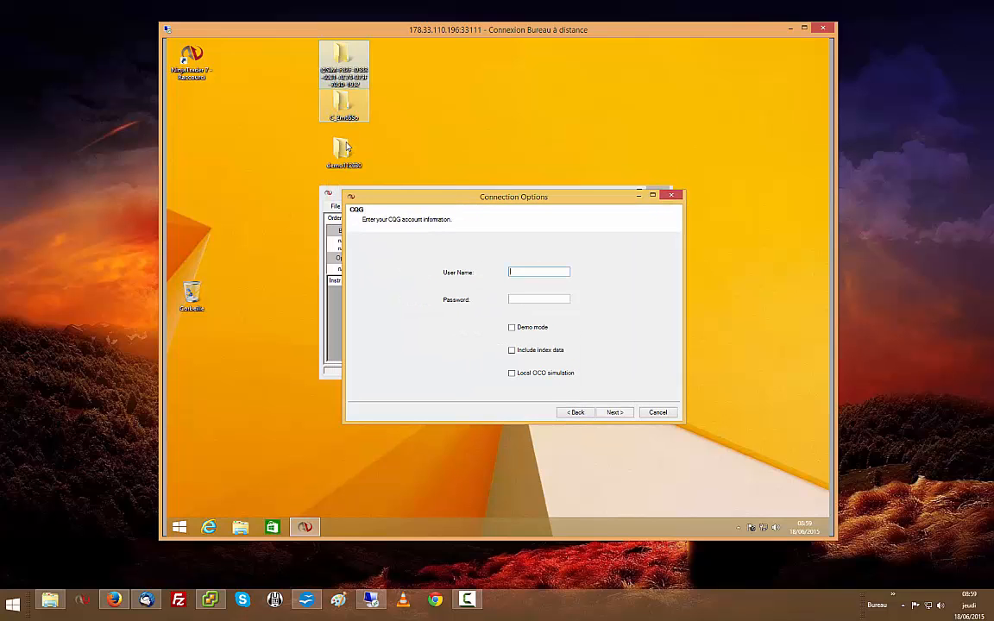
- Copy the CQG user name from its desktop folder's name into the User Name field
left_click(339, 170)
left_click(339, 165)
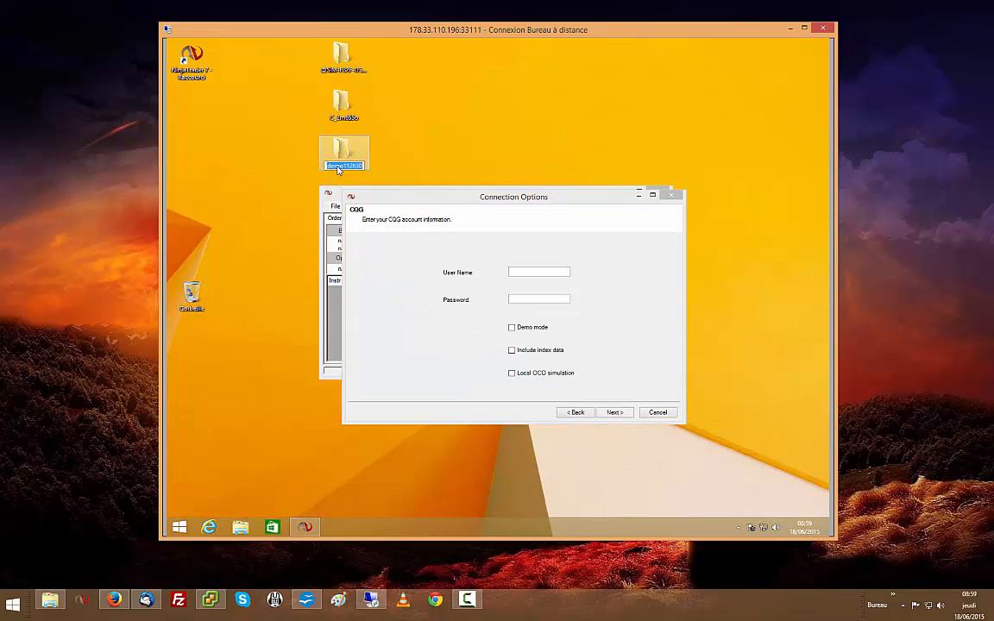
key("ctrl+c")
left_click(510, 272)
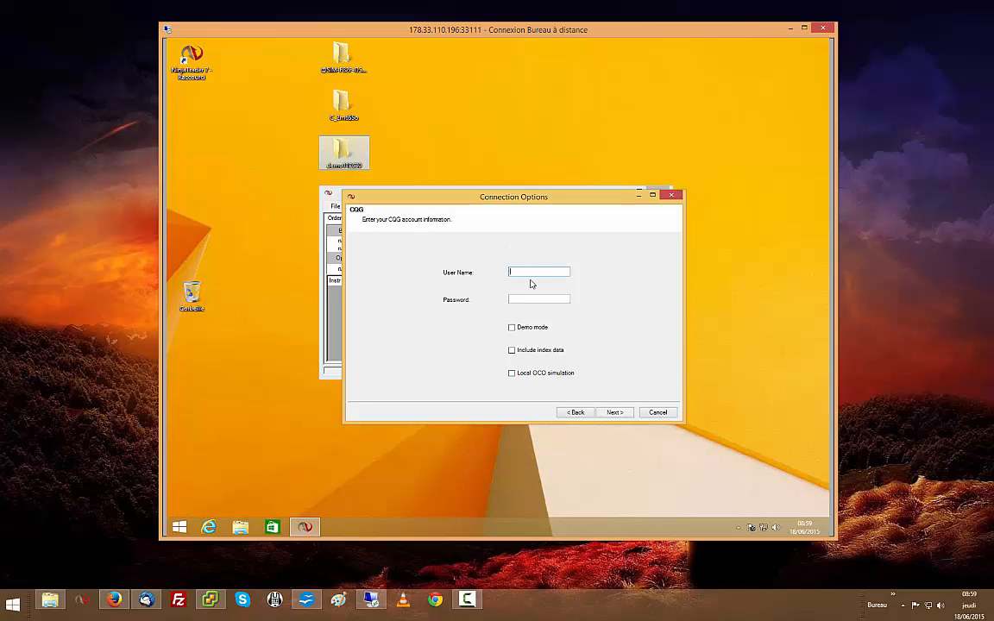
key("ctrl+v")
- Fill the password from its desktop folder's name, enable Demo mode, and advance to the summary
left_click(341, 119)
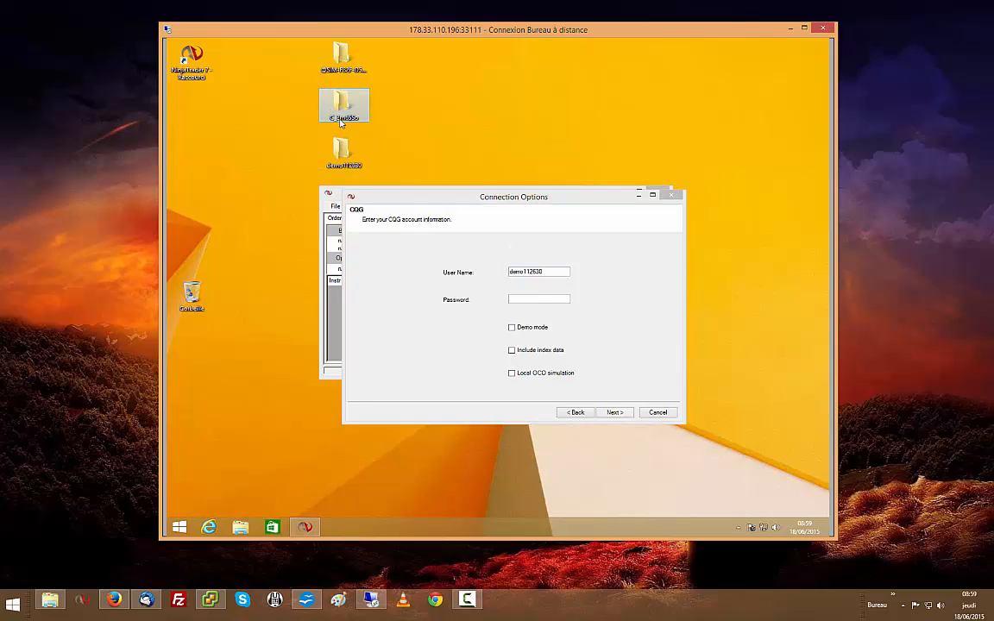
left_click(341, 119)
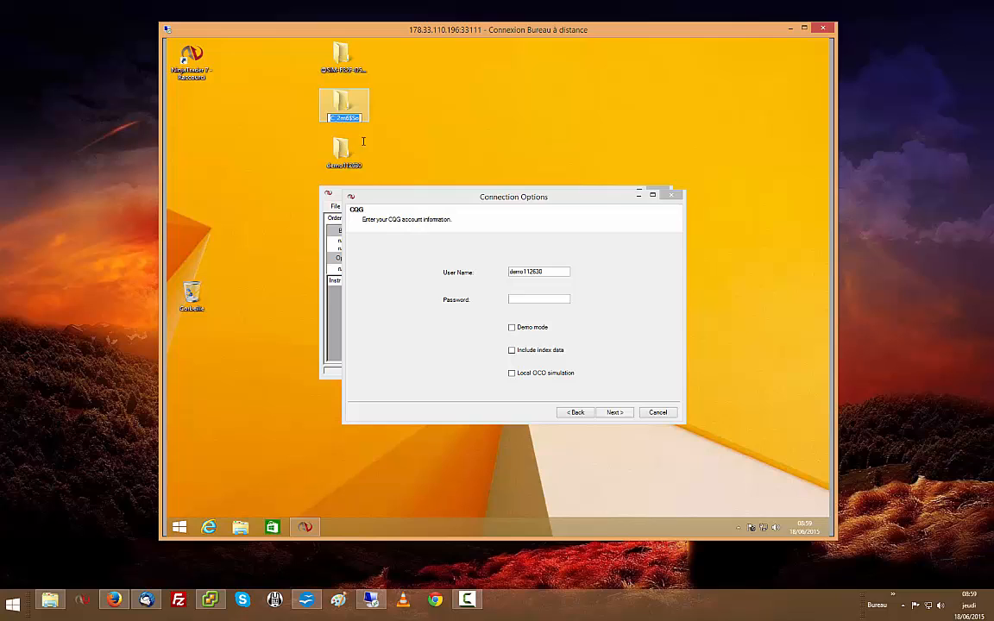
key("ctrl+c")
left_click(521, 299)
key("ctrl+v")
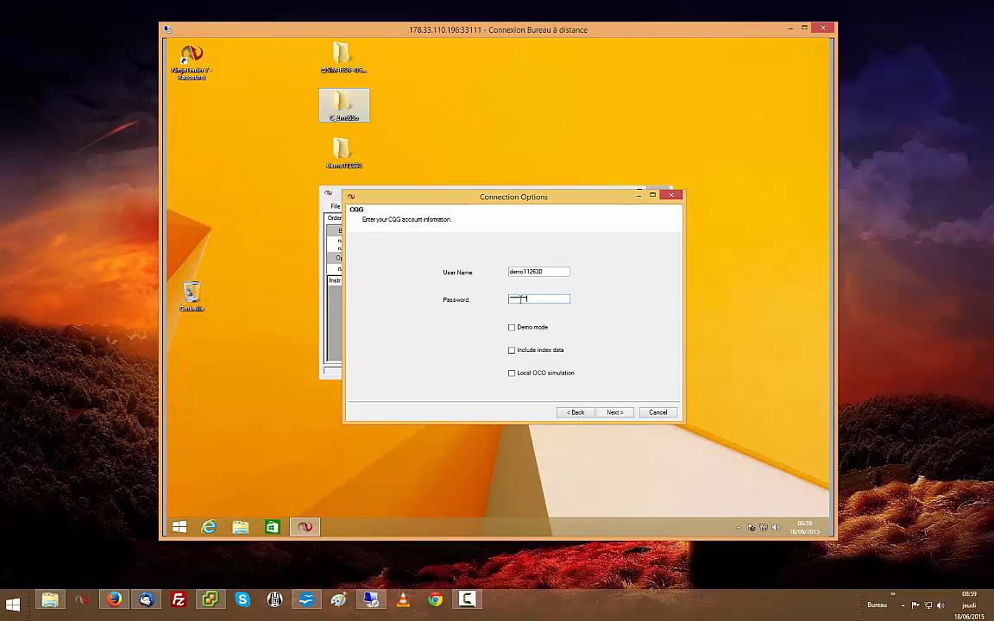
left_click(511, 328)
left_click(611, 413)
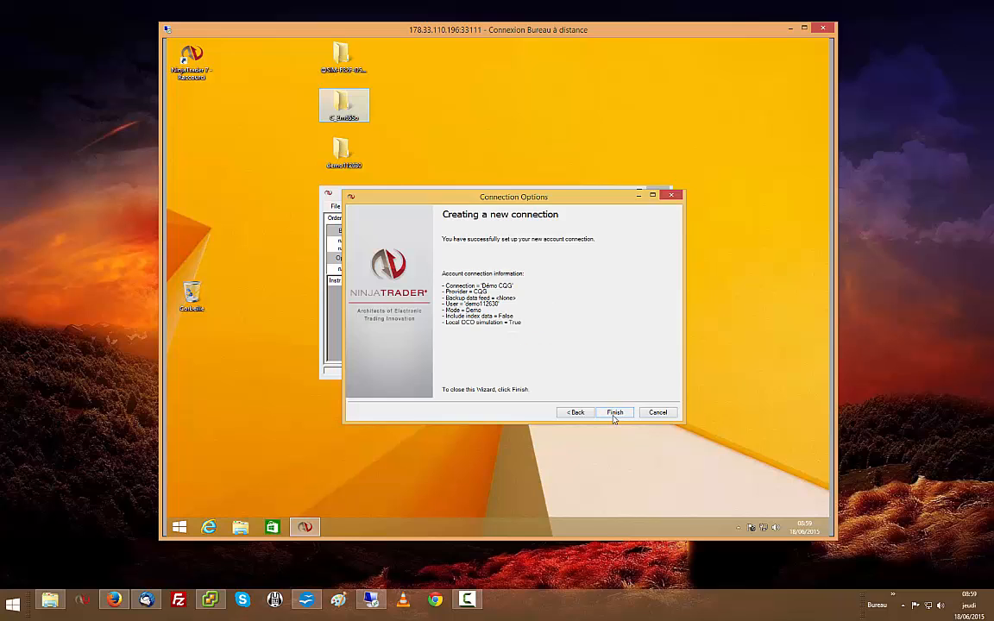
- Finish the Démo CQG connection and connect to it so CL 07-15 quotes live, then open File Explorer
left_click(612, 413)
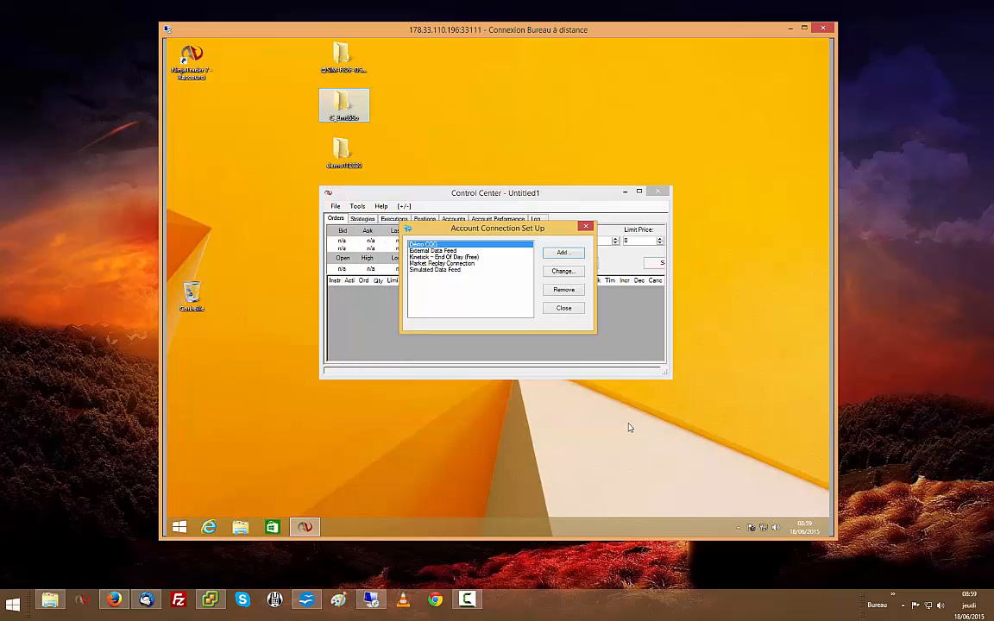
left_click(564, 308)
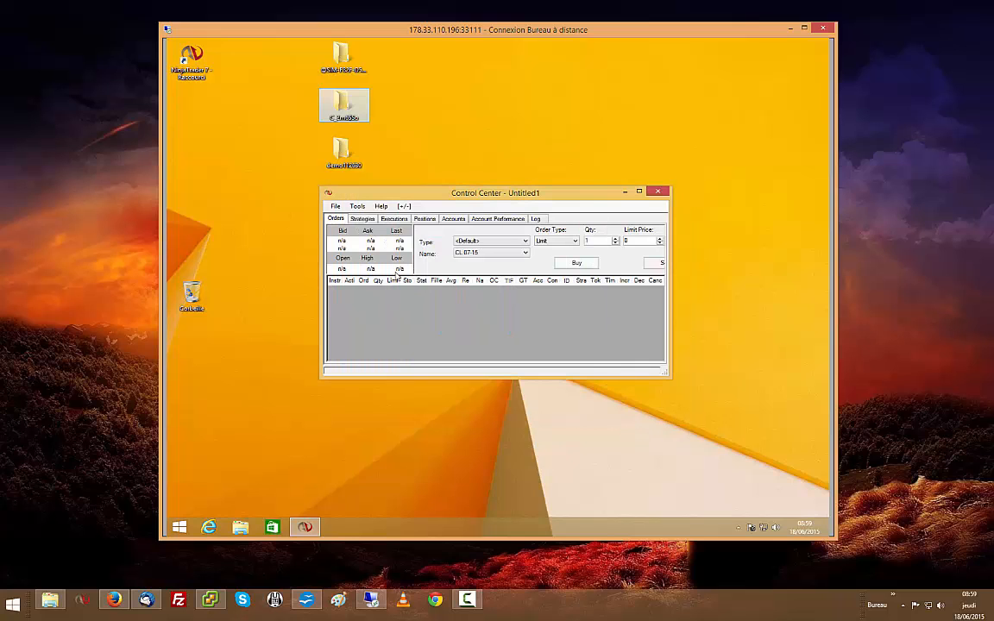
left_click(335, 207)
mouse_move(355, 245)
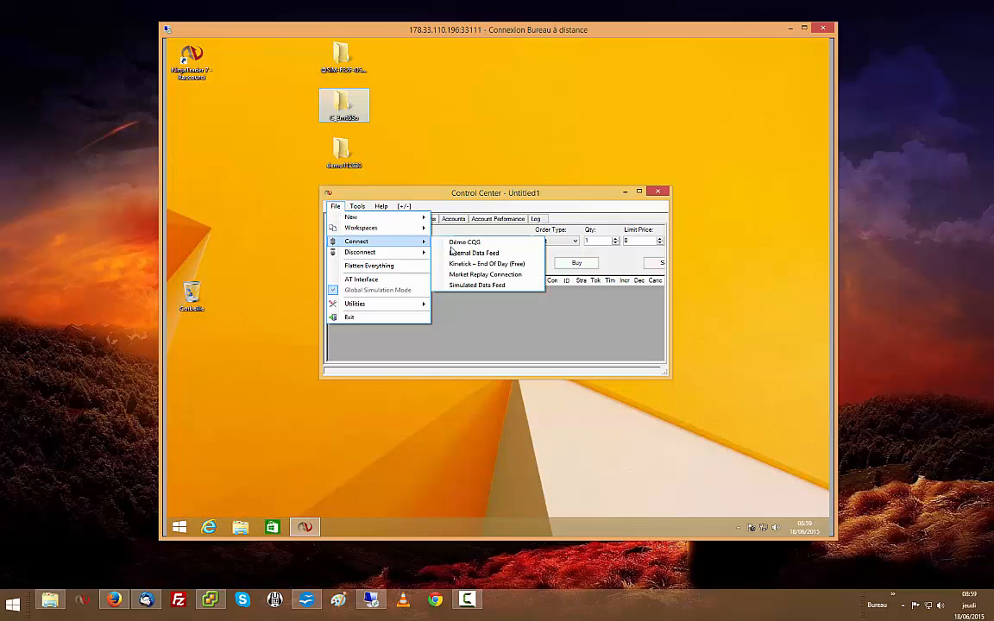
left_click(451, 247)
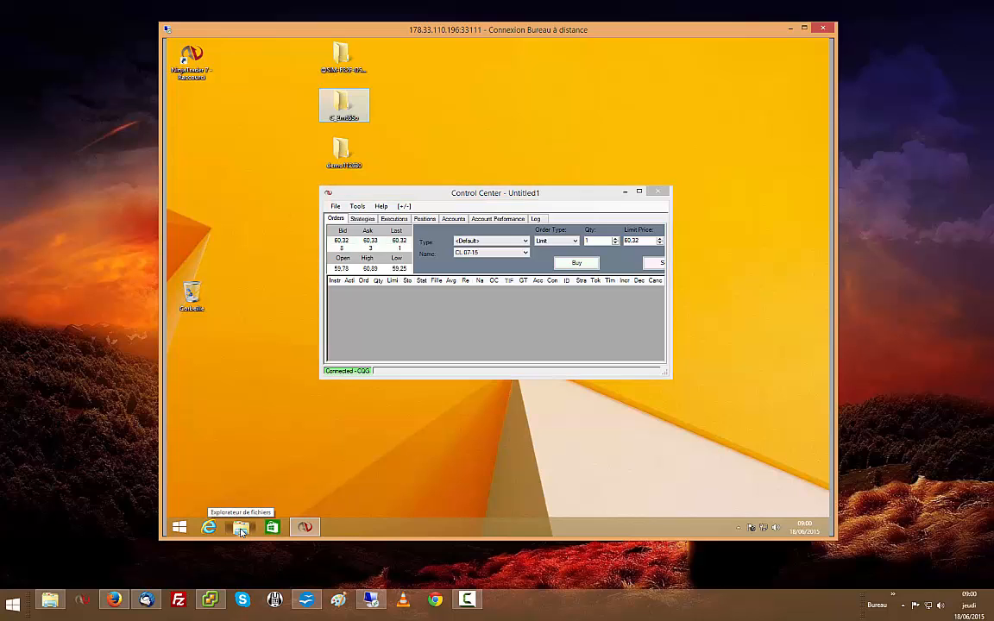
left_click(241, 530)
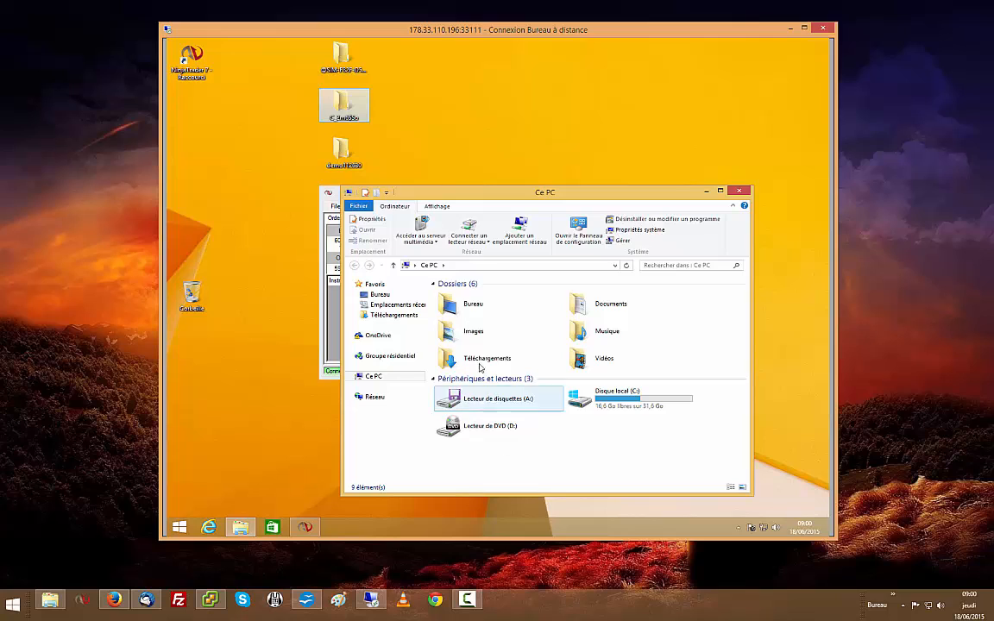
- Open the .ods credentials spreadsheet in the Images folder, launching the OpenOffice 4.1.1 welcome wizard
double_click(460, 335)
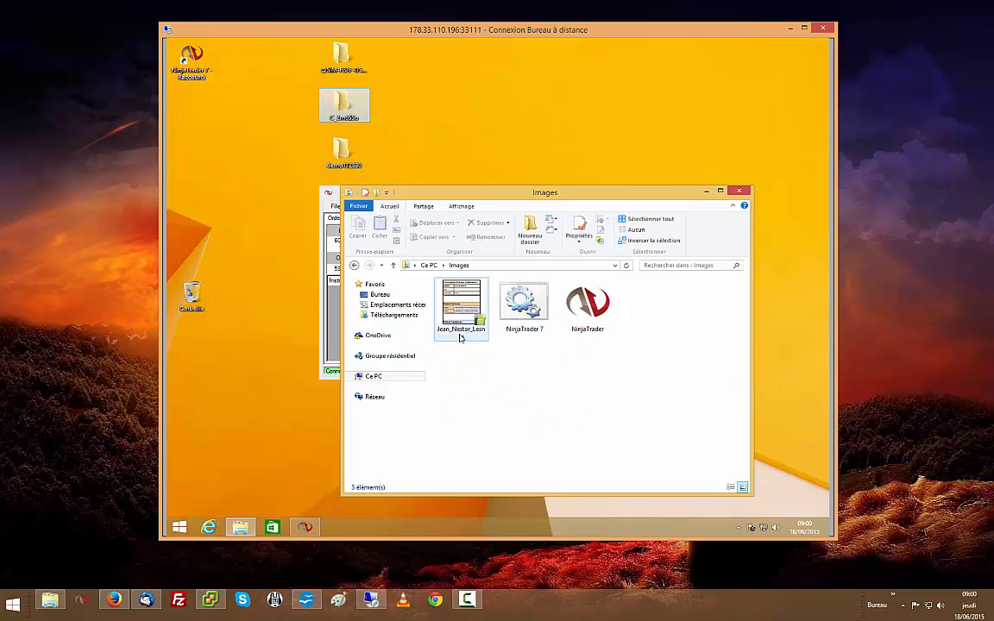
left_click(460, 315)
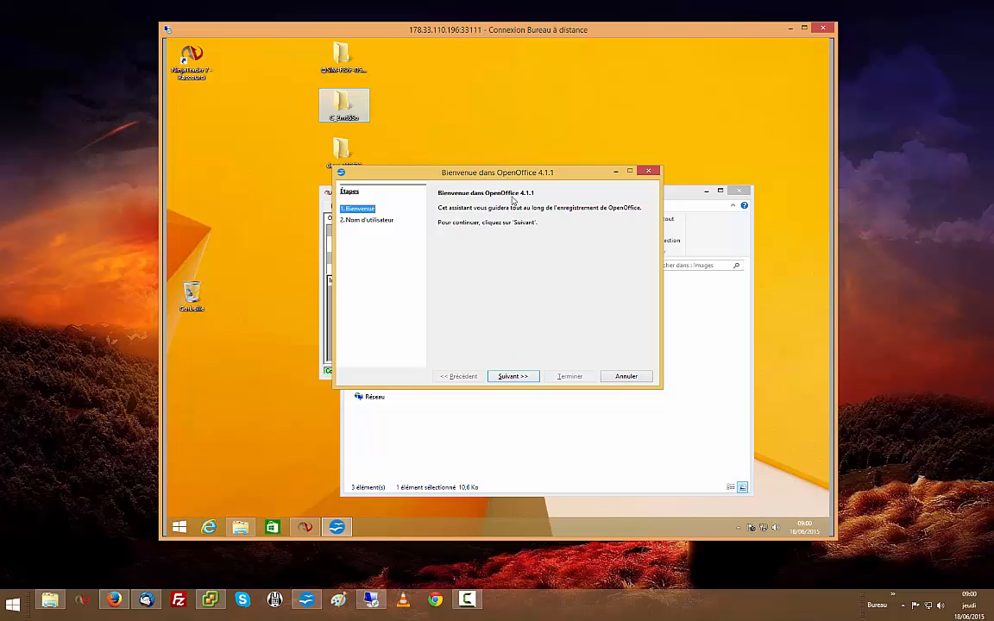
- Finish the OpenOffice welcome wizard and open the credentials sheet read-only
left_click(513, 377)
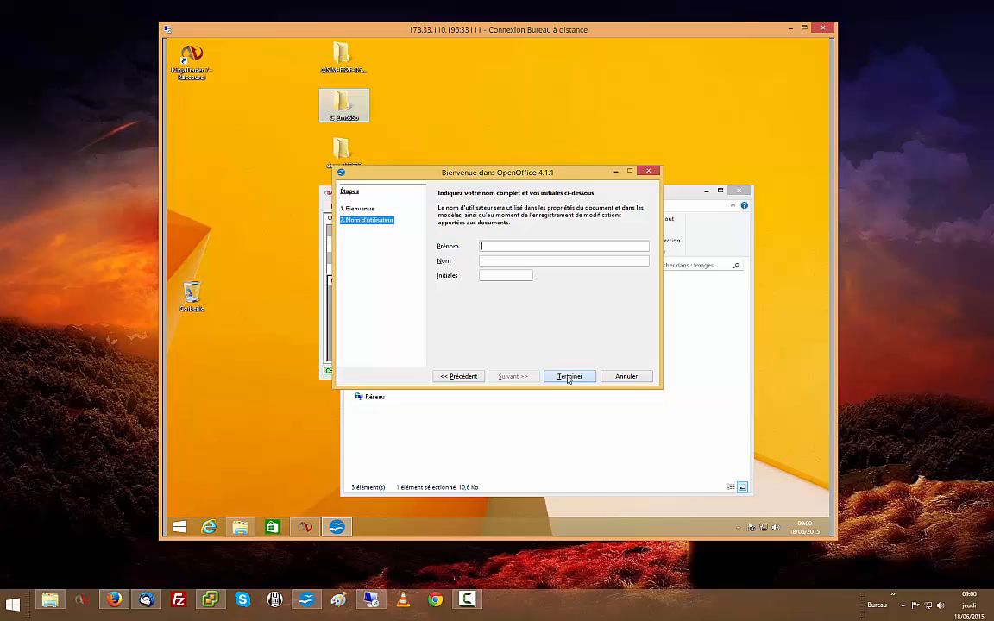
left_click(569, 376)
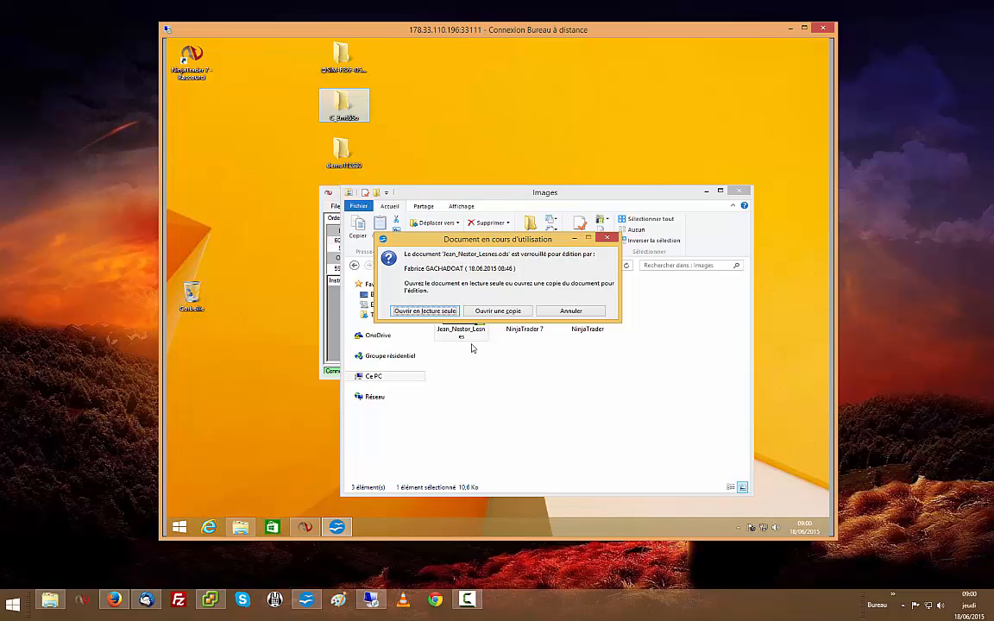
left_click(428, 311)
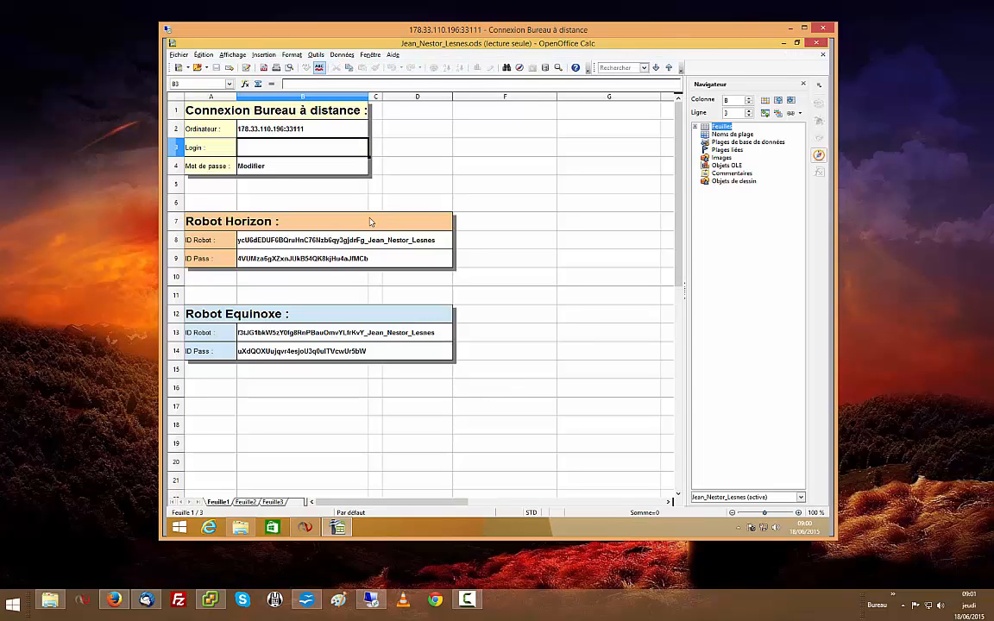
- Copy the Horizon robot ID from cell B8, then minimize Calc
double_click(324, 244)
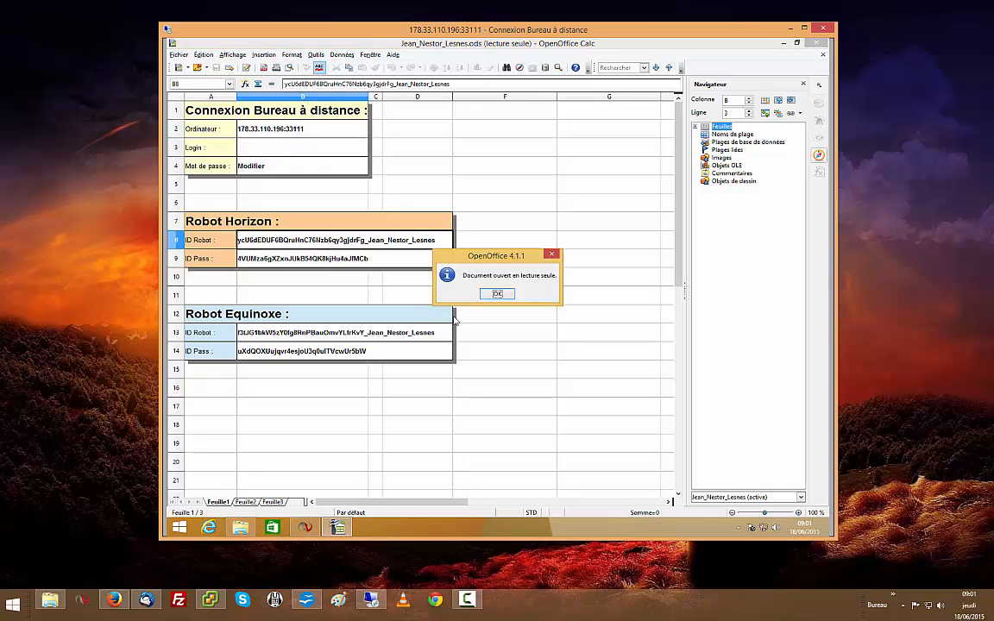
left_click(498, 293)
right_click(382, 245)
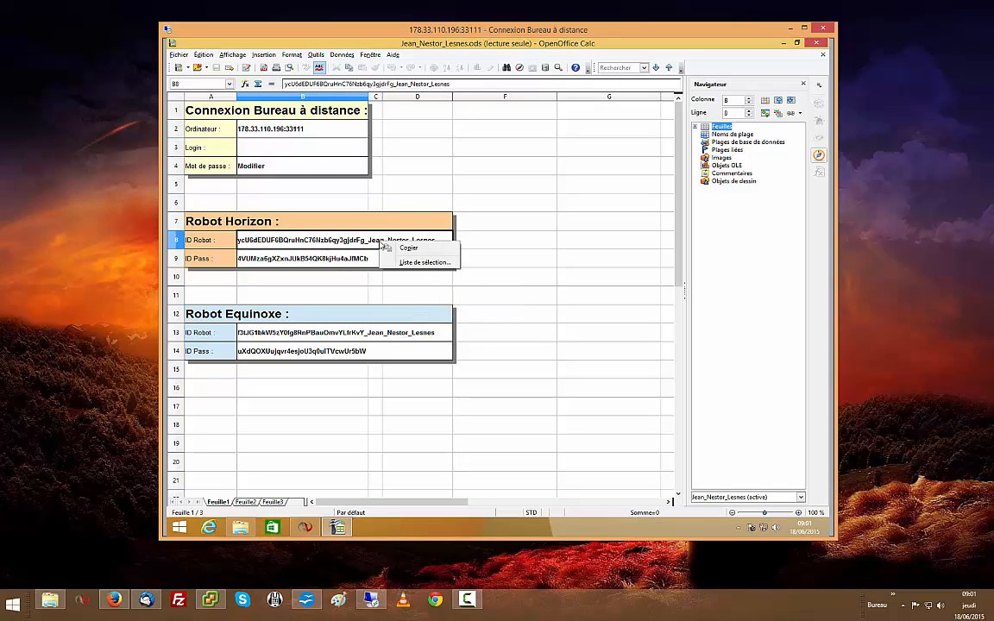
left_click(390, 246)
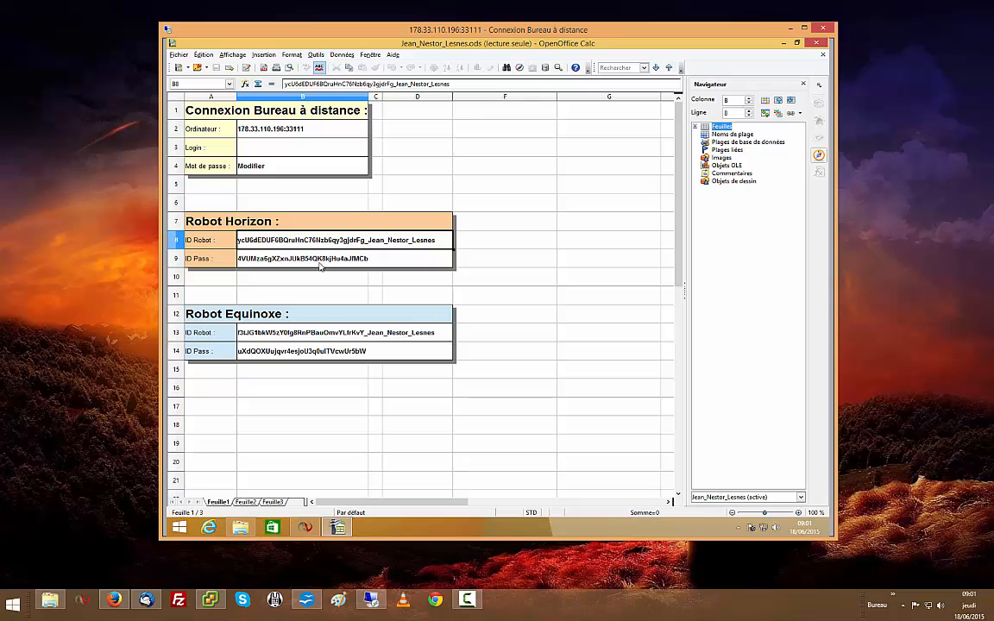
left_click(783, 43)
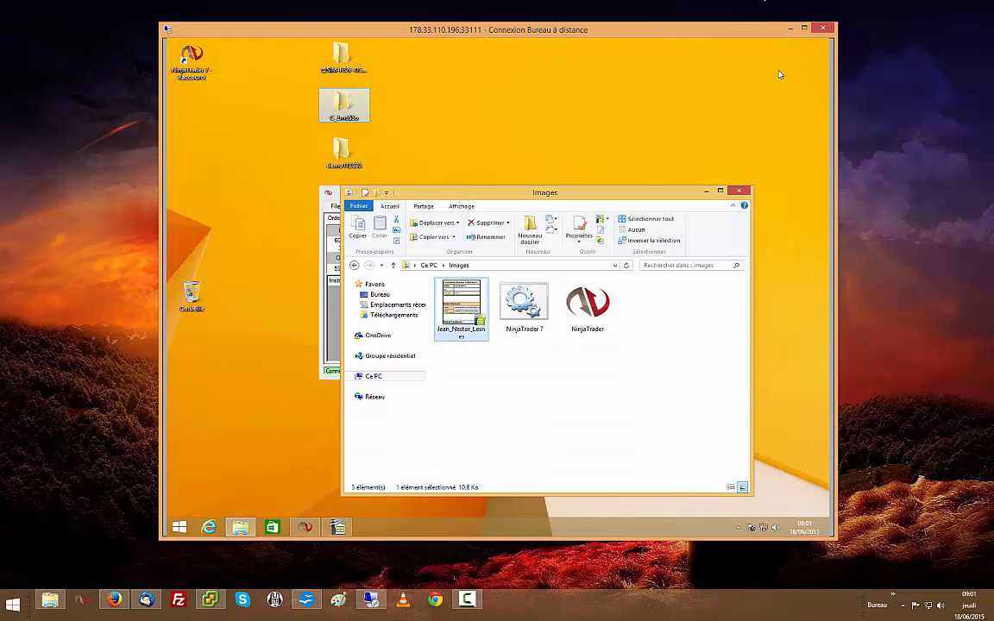
- Create a new desktop folder and paste the Horizon robot ID as its name
left_click(706, 191)
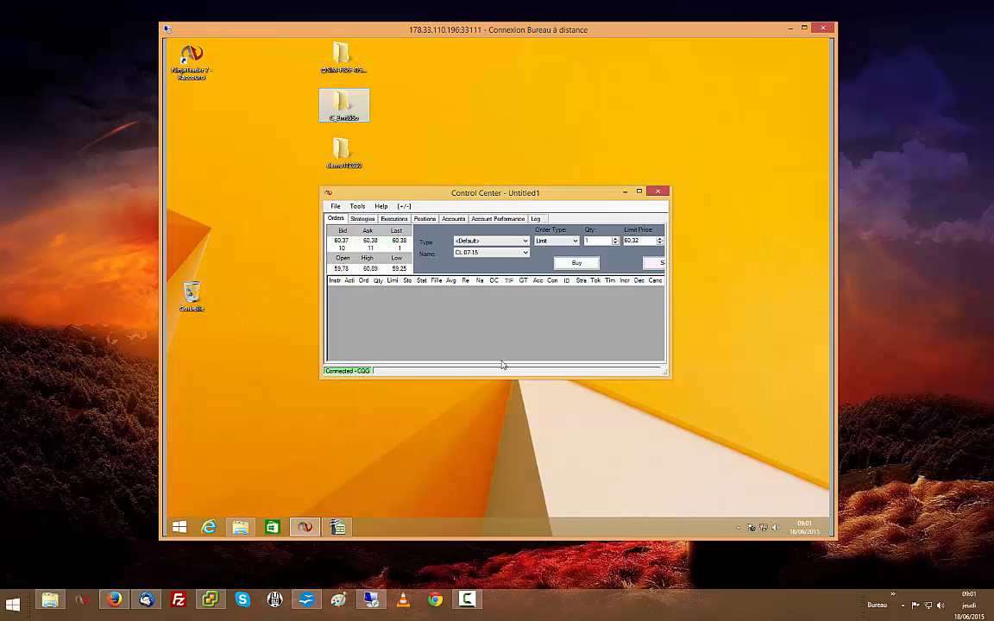
left_click(447, 127)
right_click(447, 126)
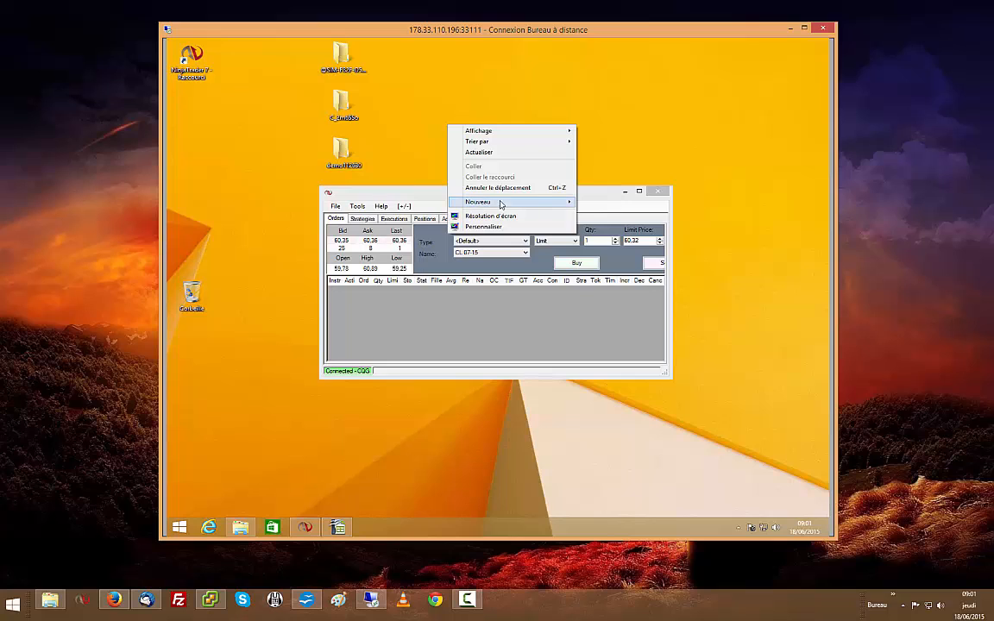
mouse_move(473, 202)
left_click(592, 203)
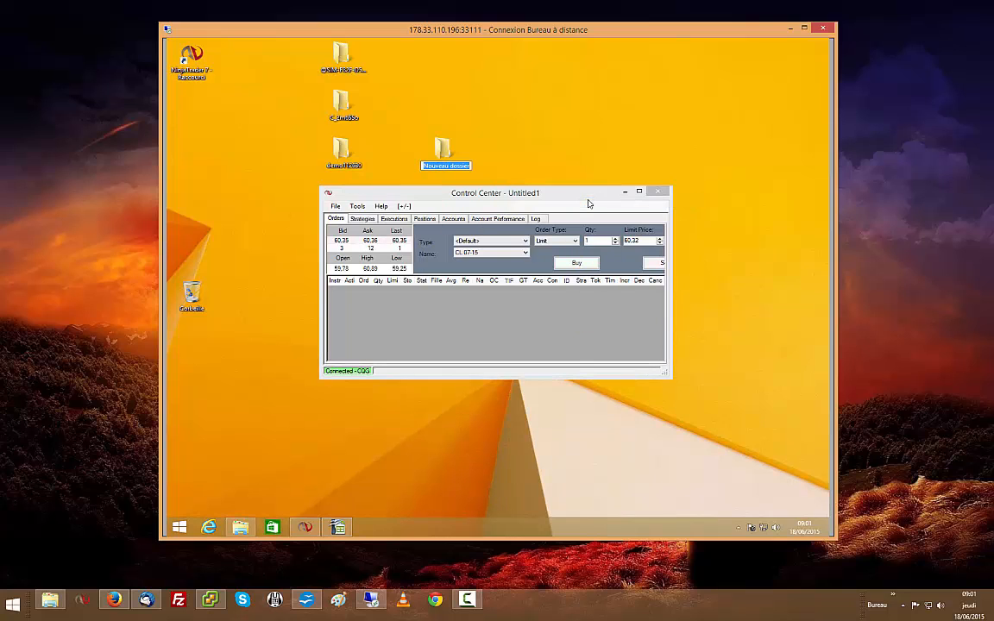
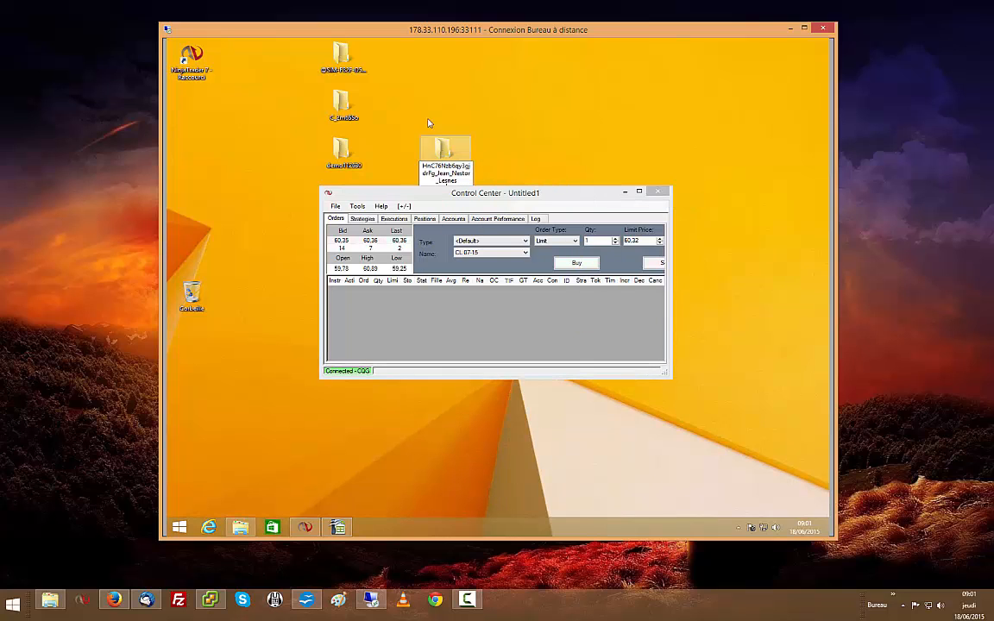
- Dismiss the invalid-name warnings, delete the empty Nouveau dossier folder, and return to Control Center
left_click_drag(514, 194, 524, 259)
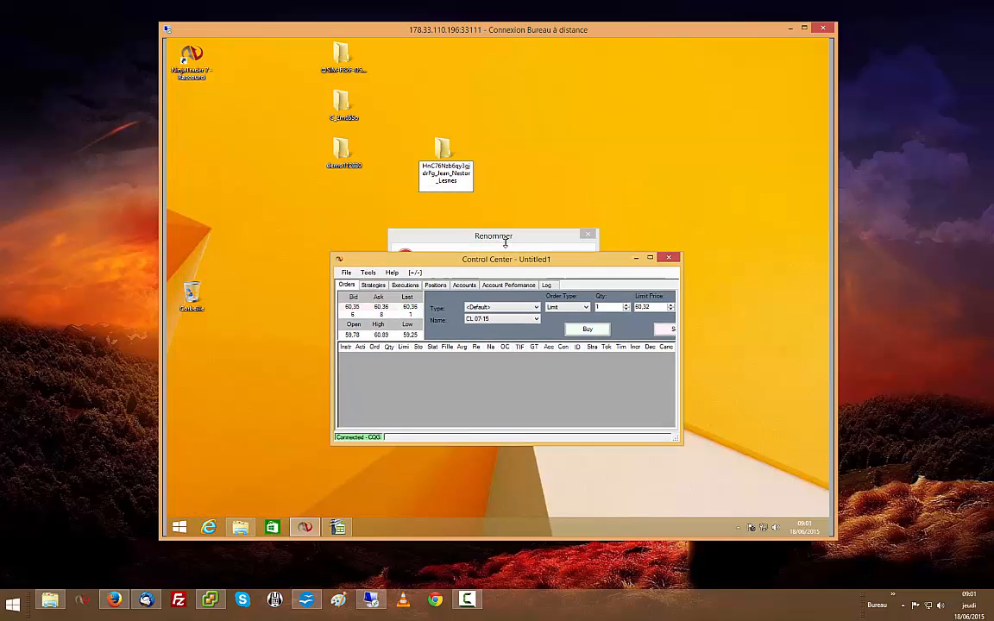
left_click(434, 219)
left_click(571, 283)
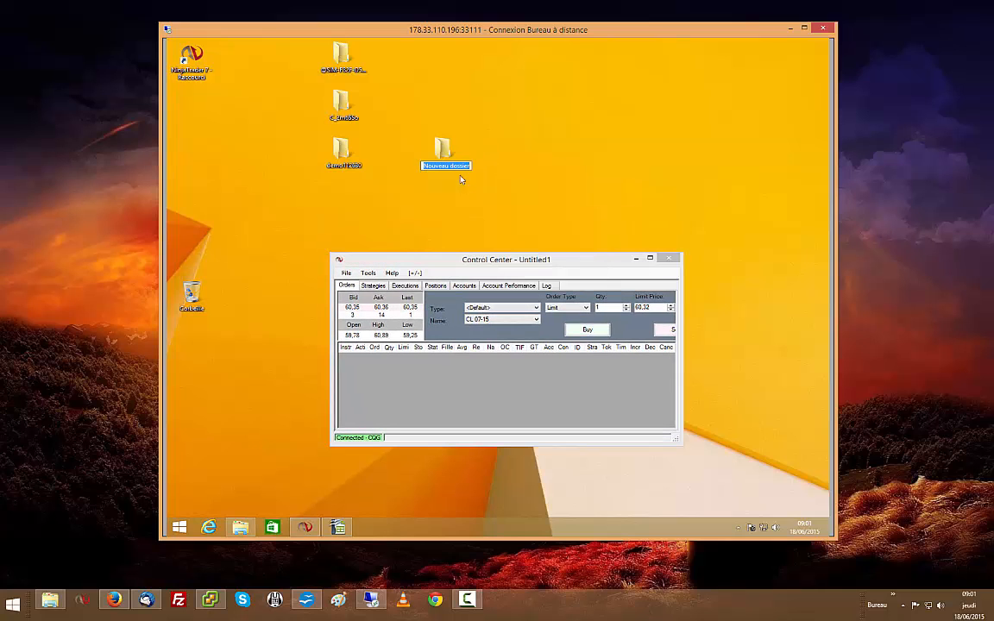
left_click(470, 142)
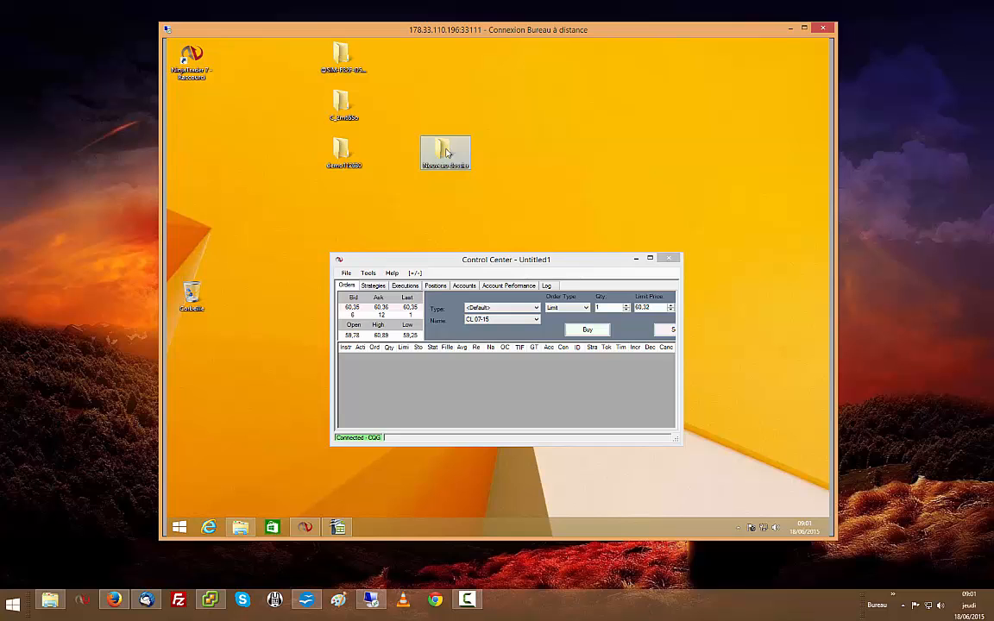
key("Delete")
left_click(440, 264)
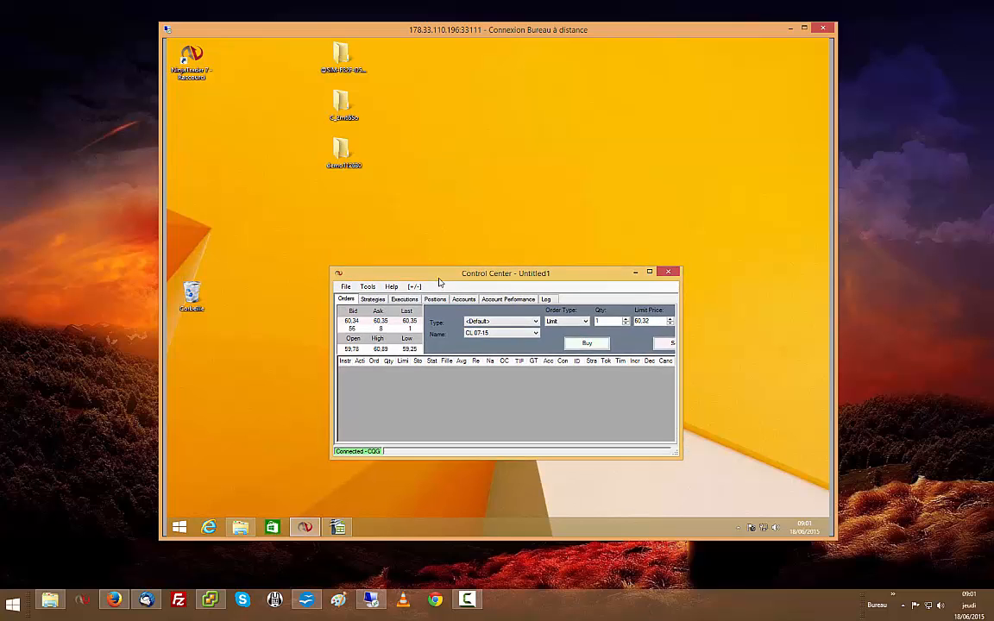
left_click_drag(440, 264, 434, 270)
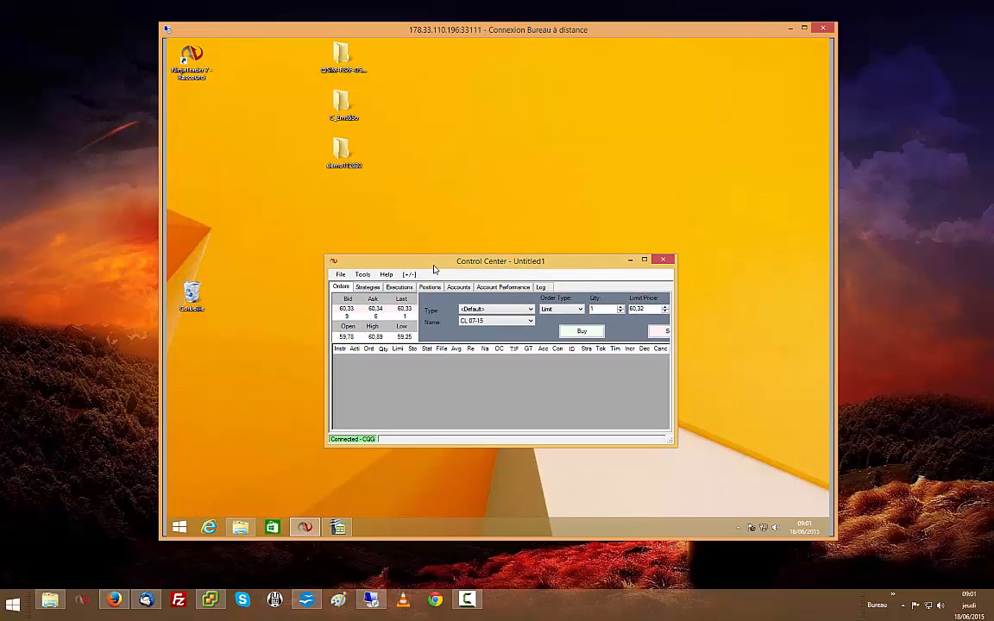
left_click(341, 275)
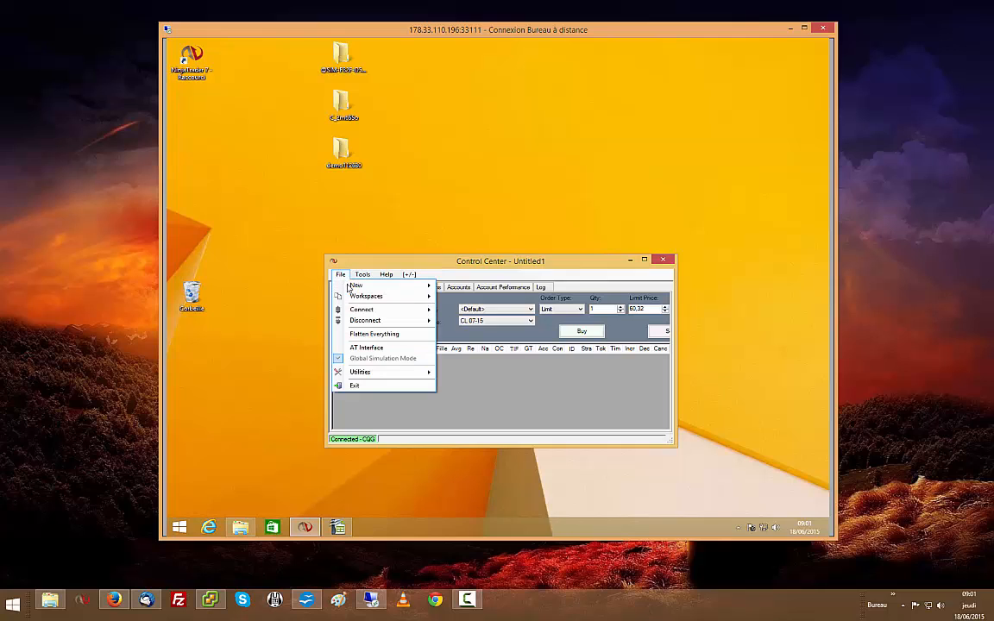
mouse_move(355, 286)
left_click(464, 307)
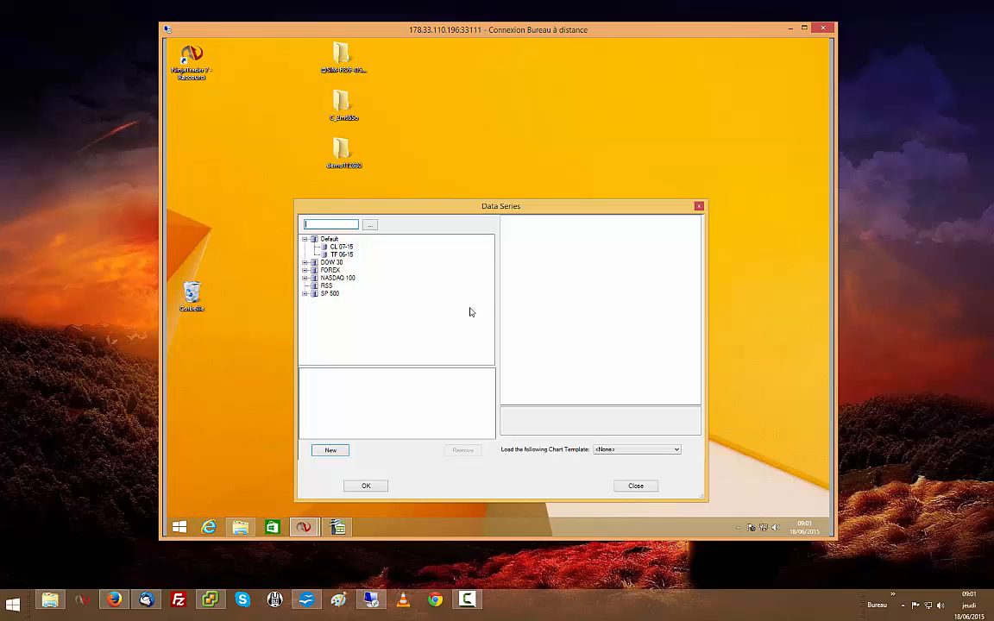
double_click(337, 255)
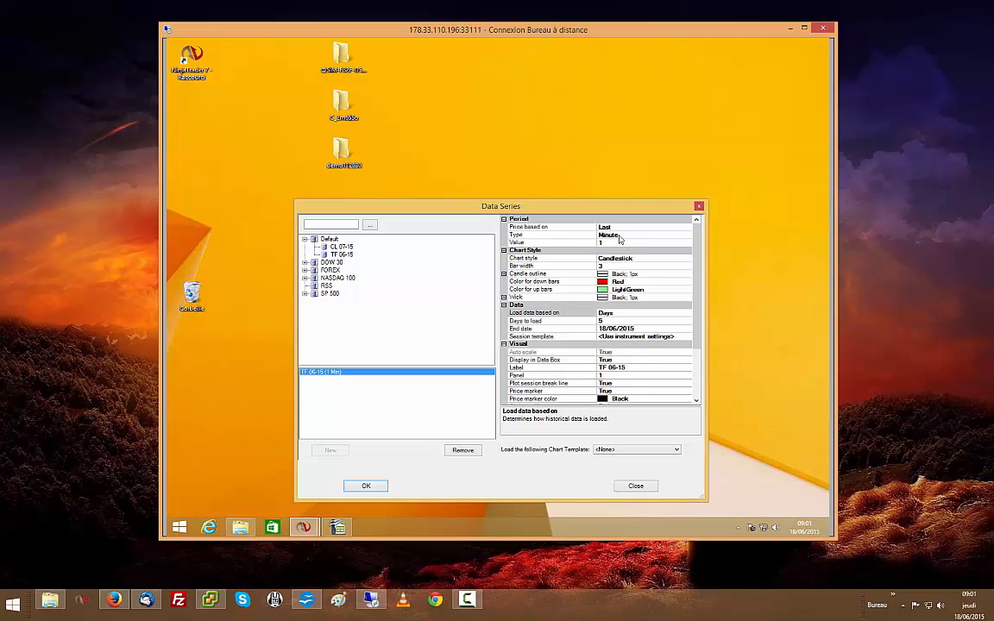
left_click(366, 486)
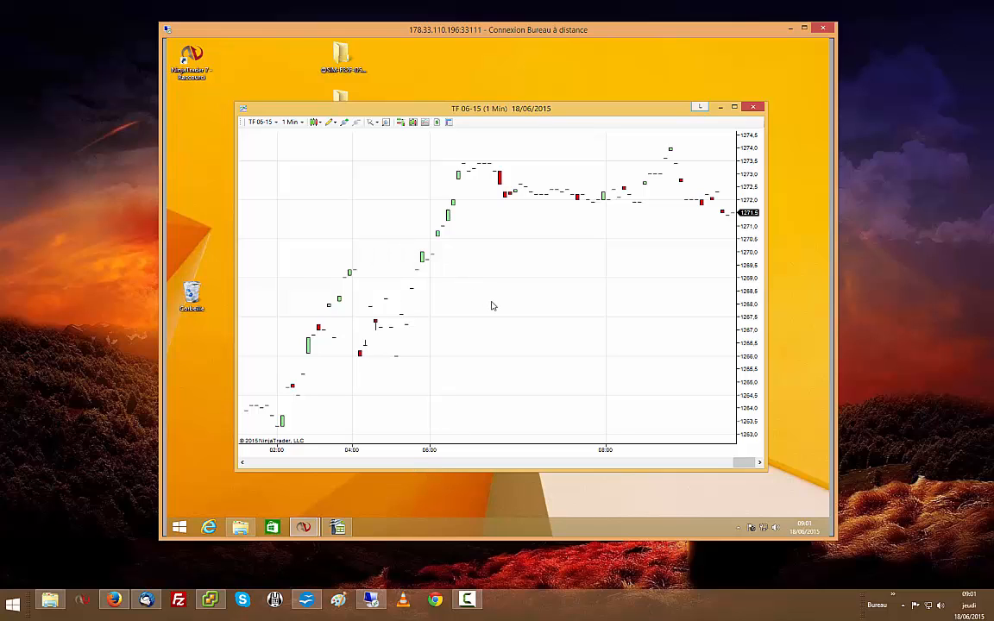
type("TF 07-15")
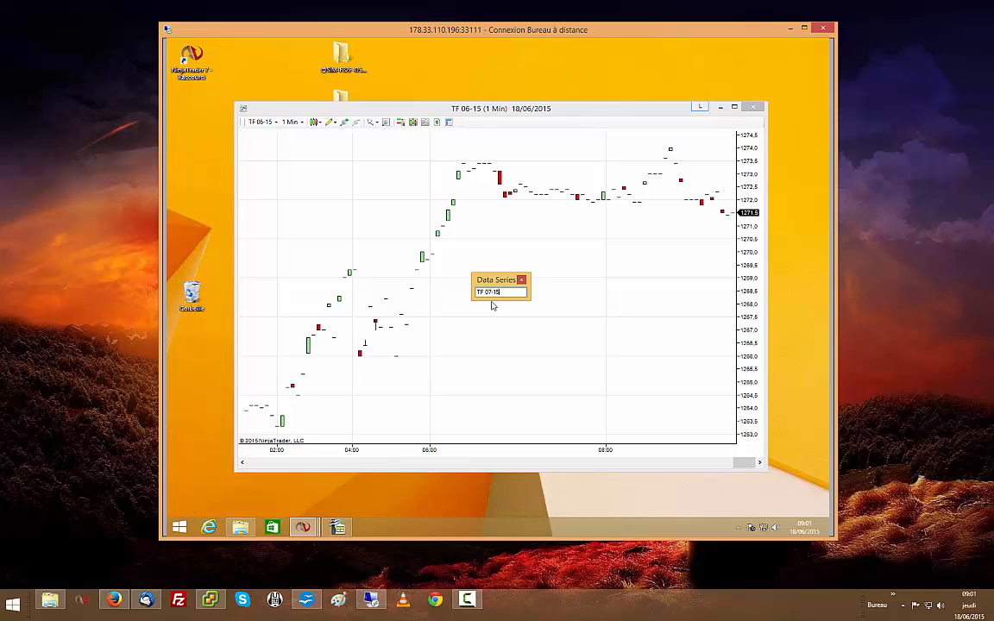
key("Return")
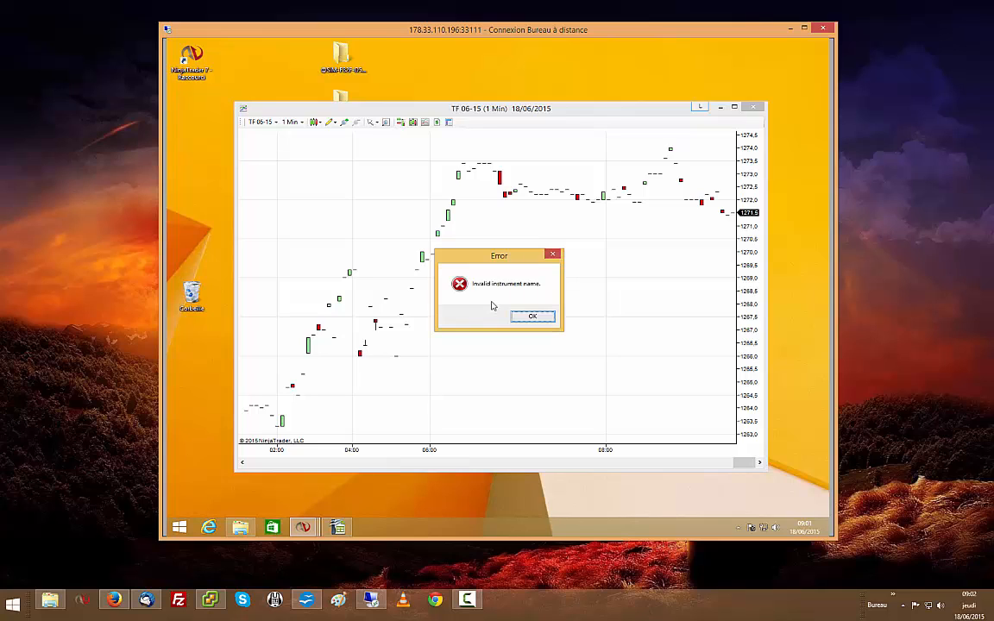
key("Return")
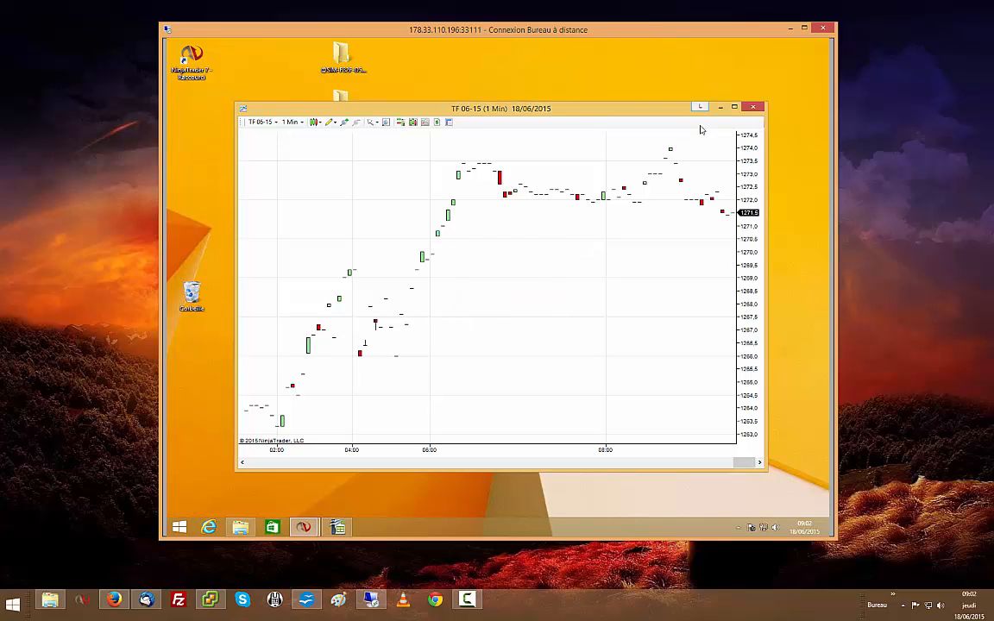
- Close the TF 06-15 chart and add TF 09-15 to the Default instrument list
left_click(750, 109)
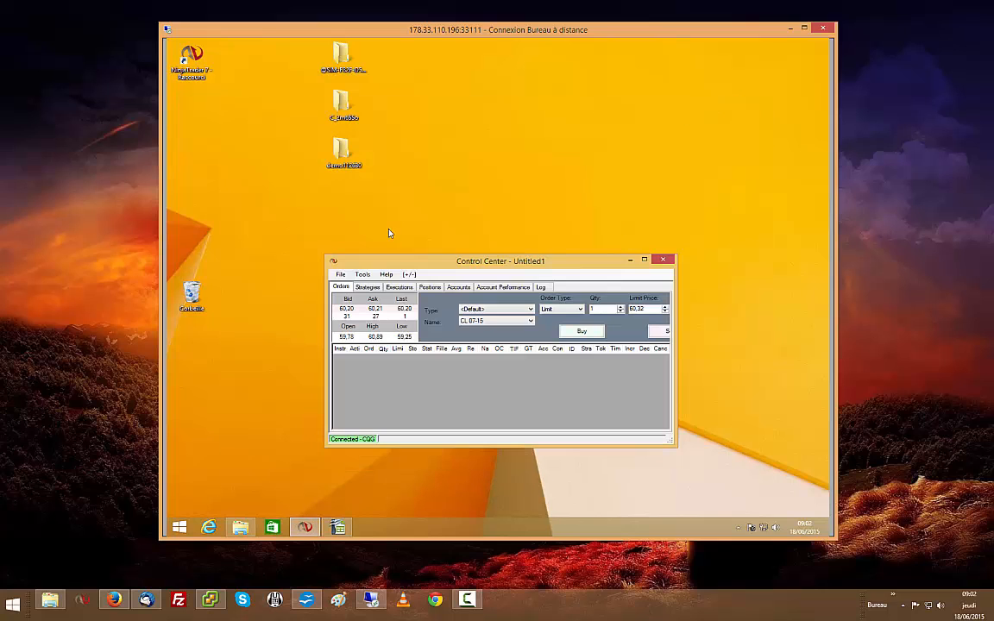
left_click(363, 275)
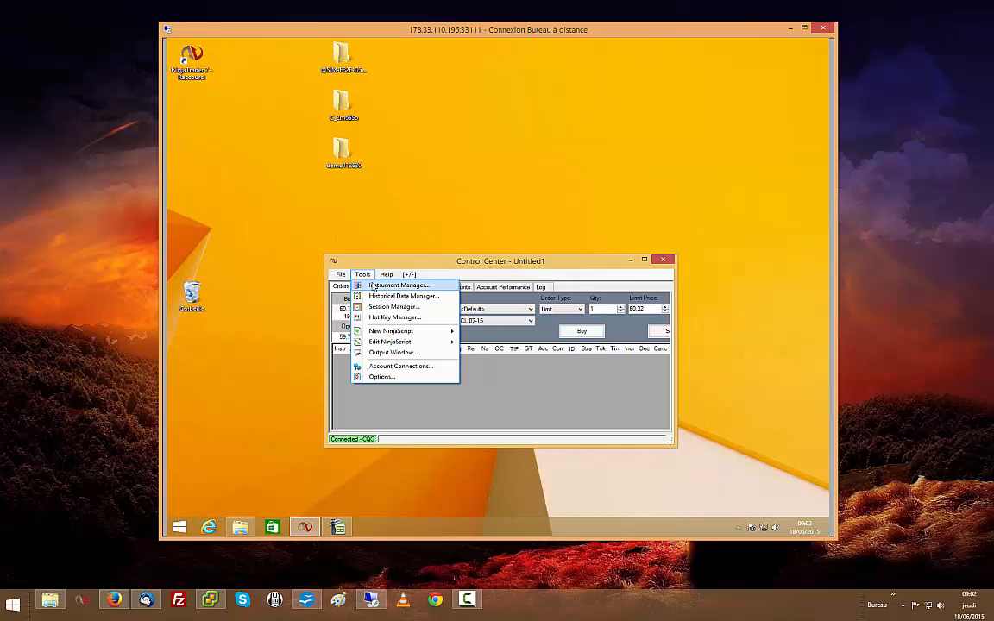
left_click(371, 284)
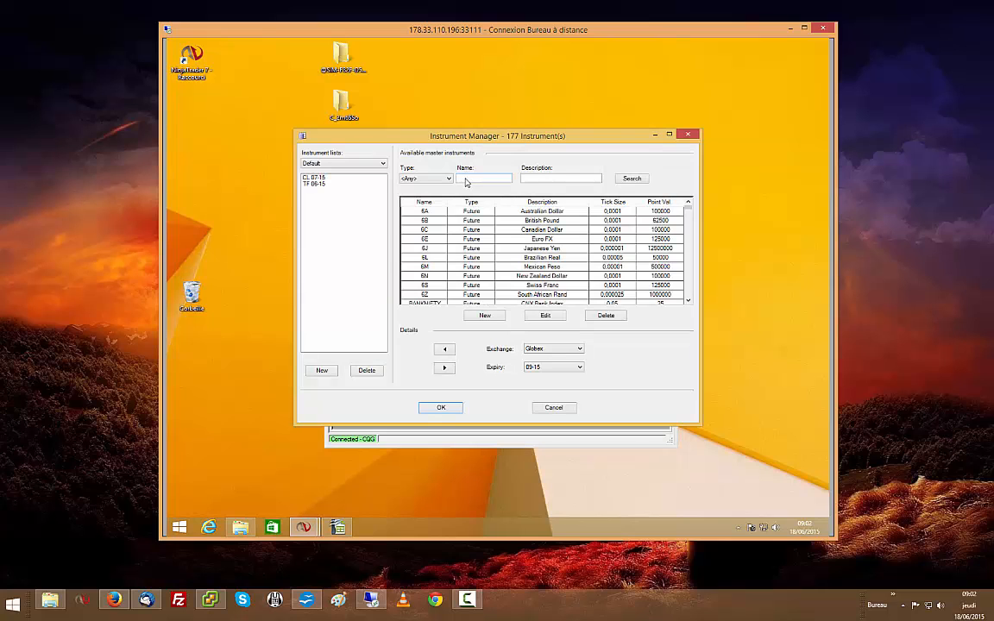
type("TF")
left_click(631, 179)
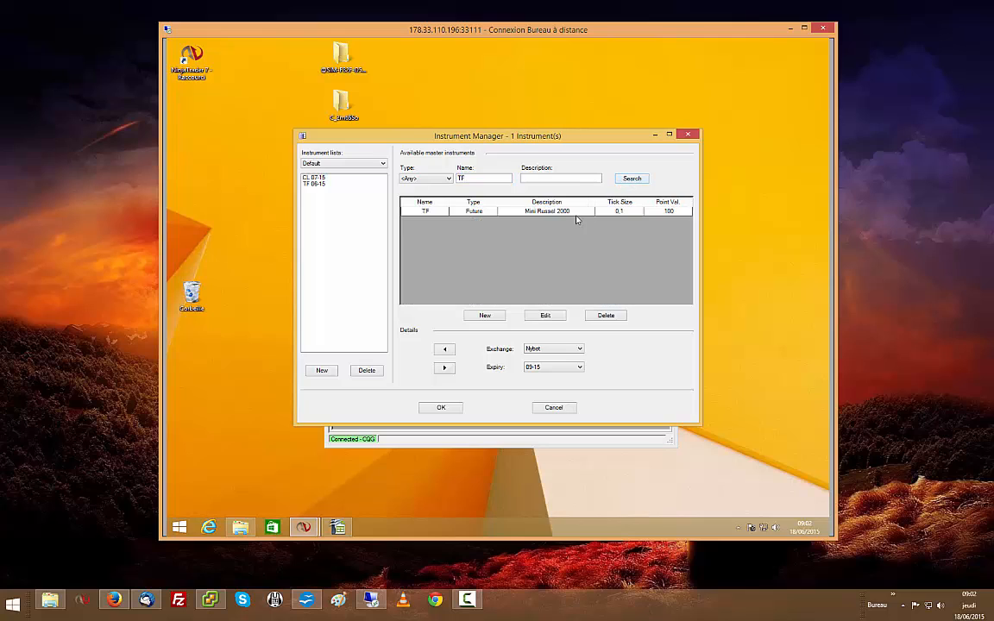
left_click(473, 211)
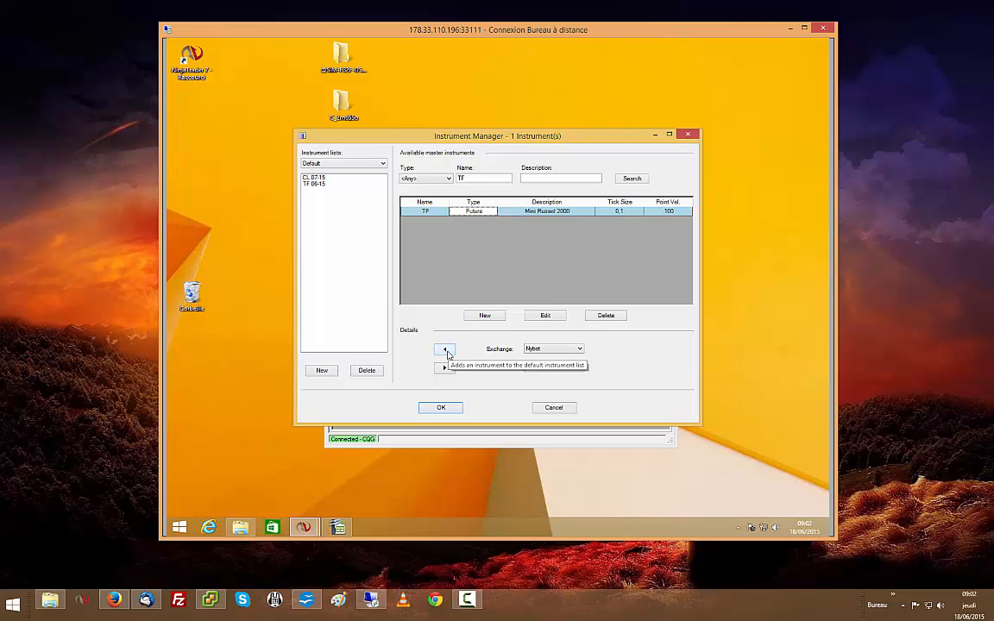
left_click(447, 351)
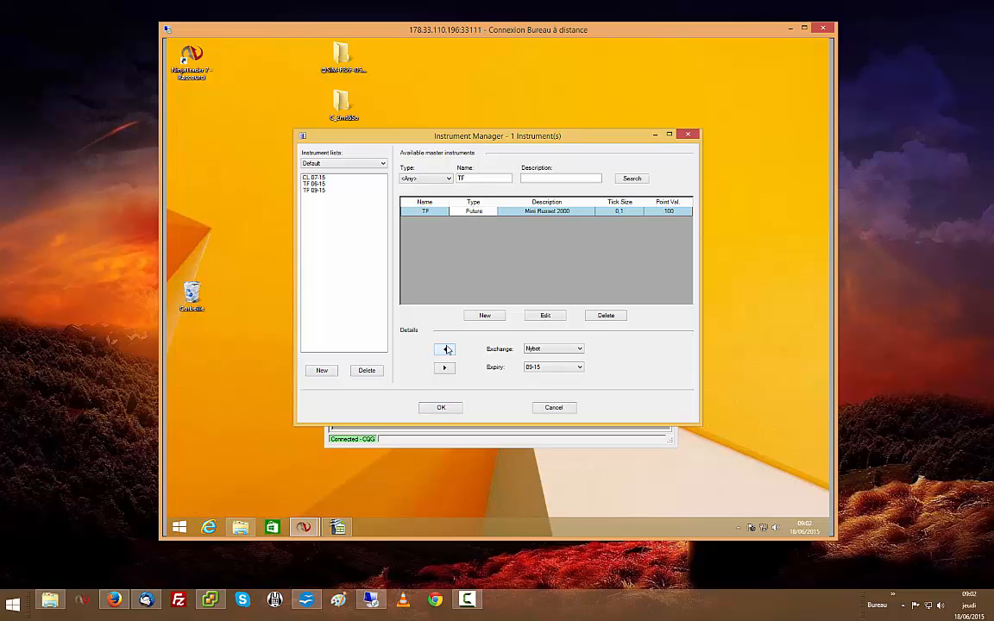
- Add CL 08-15 to the Default instrument list and save it
double_click(474, 179)
type("CL")
left_click(630, 180)
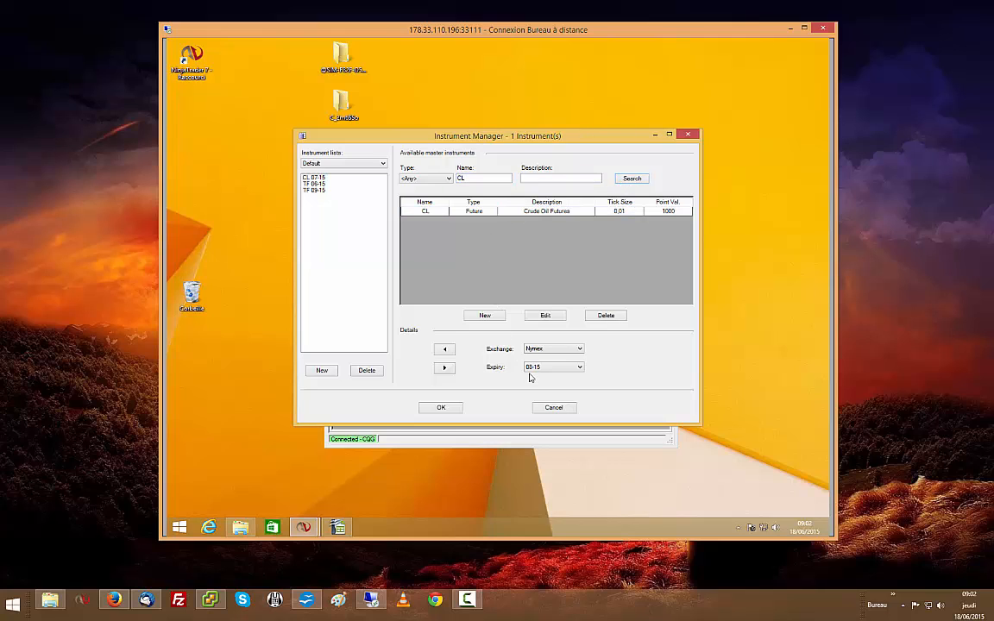
left_click(444, 348)
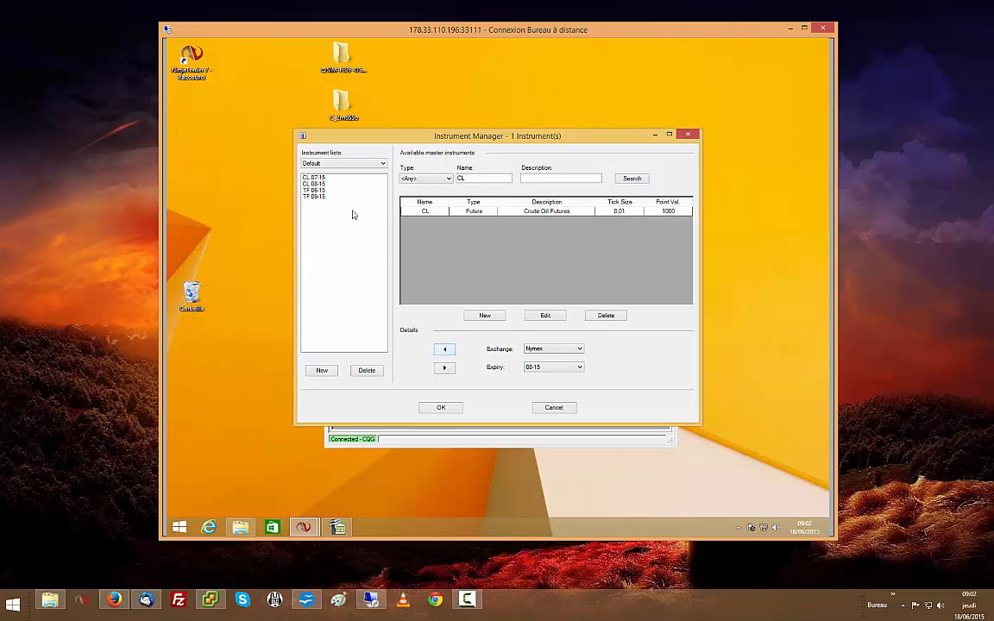
left_click(439, 409)
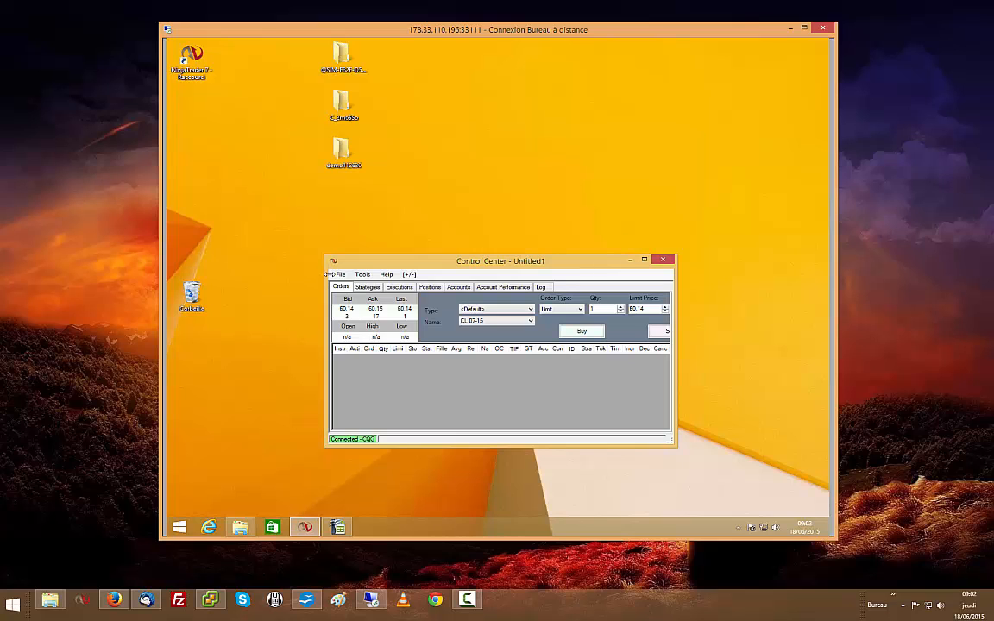
- Open a 1-minute CL 08-15 chart and scroll it toward recent bars
left_click(338, 275)
mouse_move(355, 284)
left_click(463, 314)
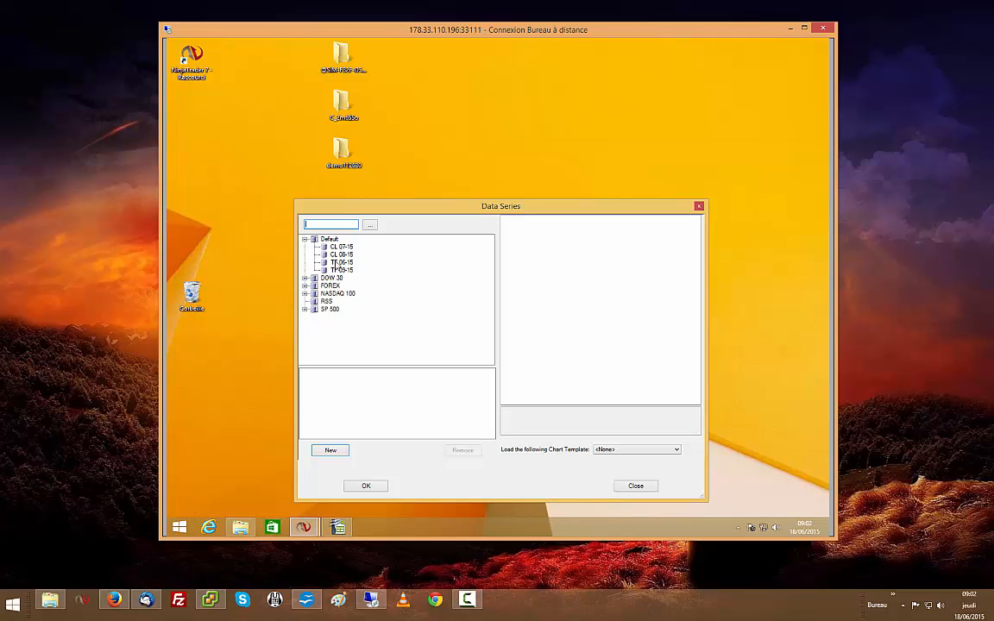
left_click(339, 256)
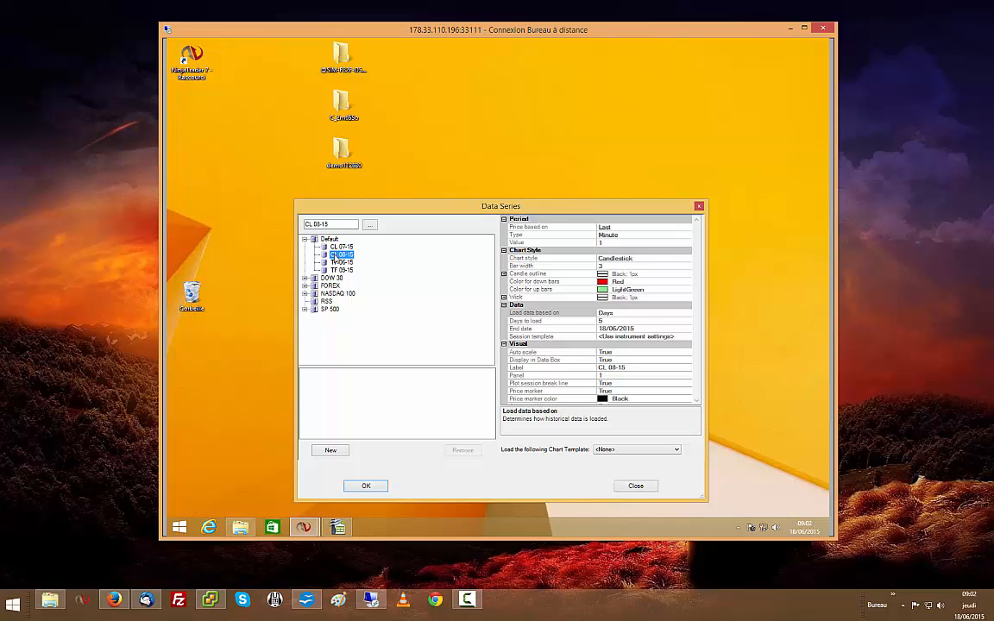
double_click(334, 255)
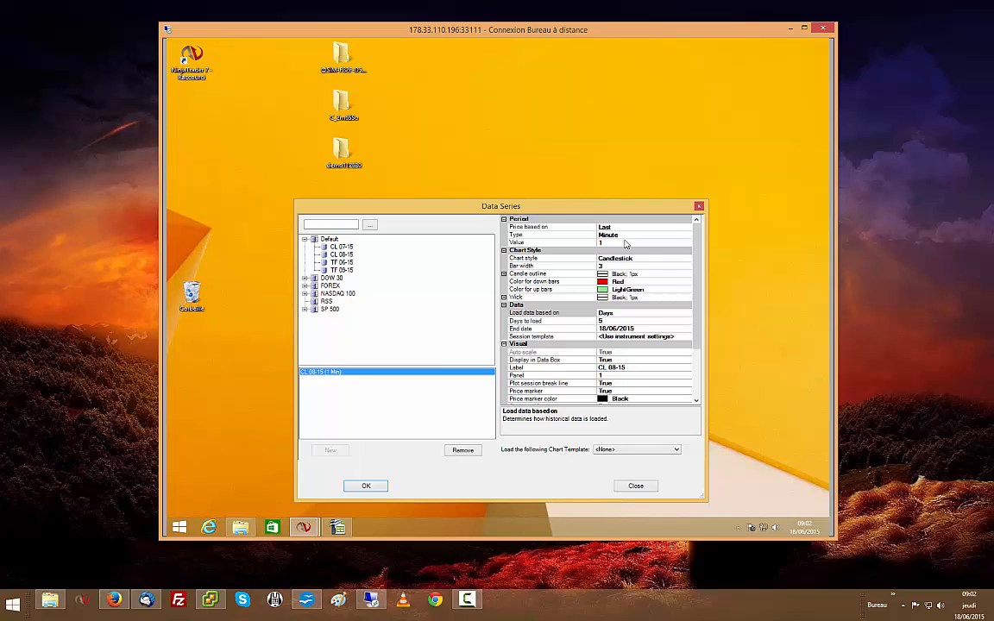
left_click(379, 488)
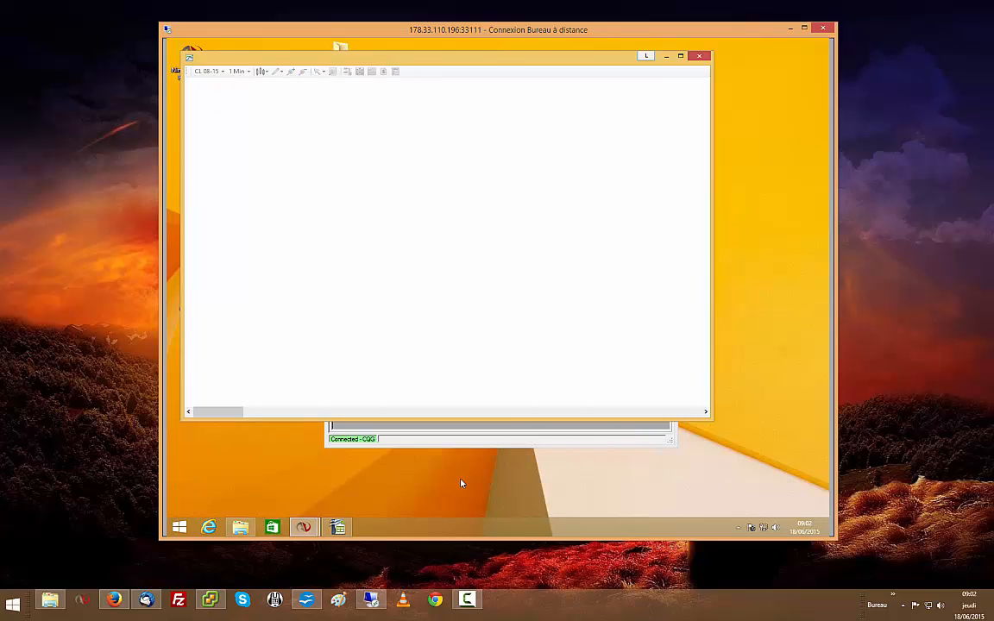
mouse_move(510, 338)
left_mouse_down()
mouse_move(455, 337)
mouse_move(499, 339)
left_mouse_up()
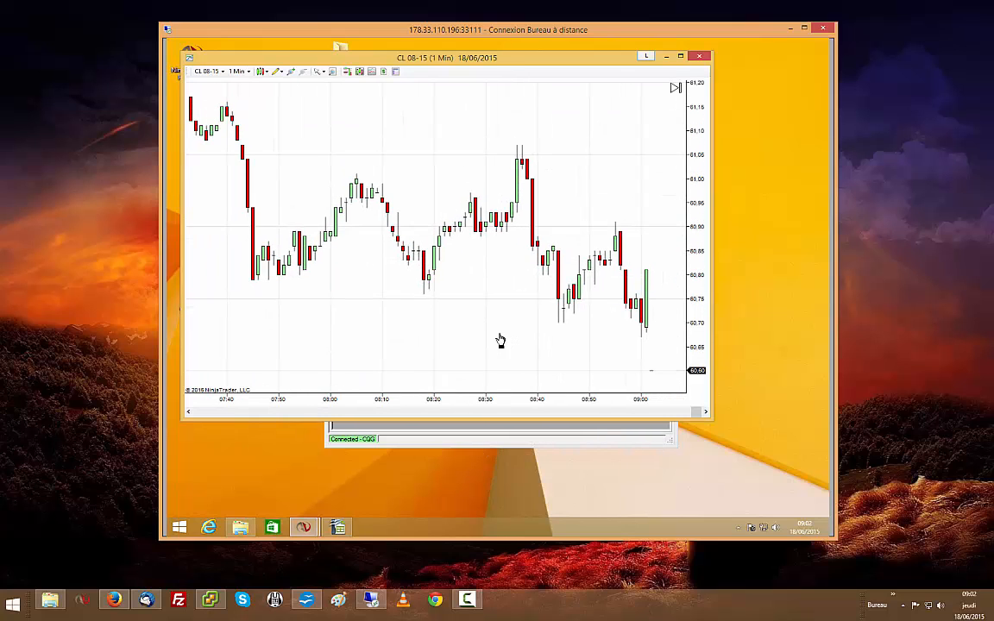
- Check the chart's strategies list, then launch Import NinjaScript from Control Center
left_click(384, 71)
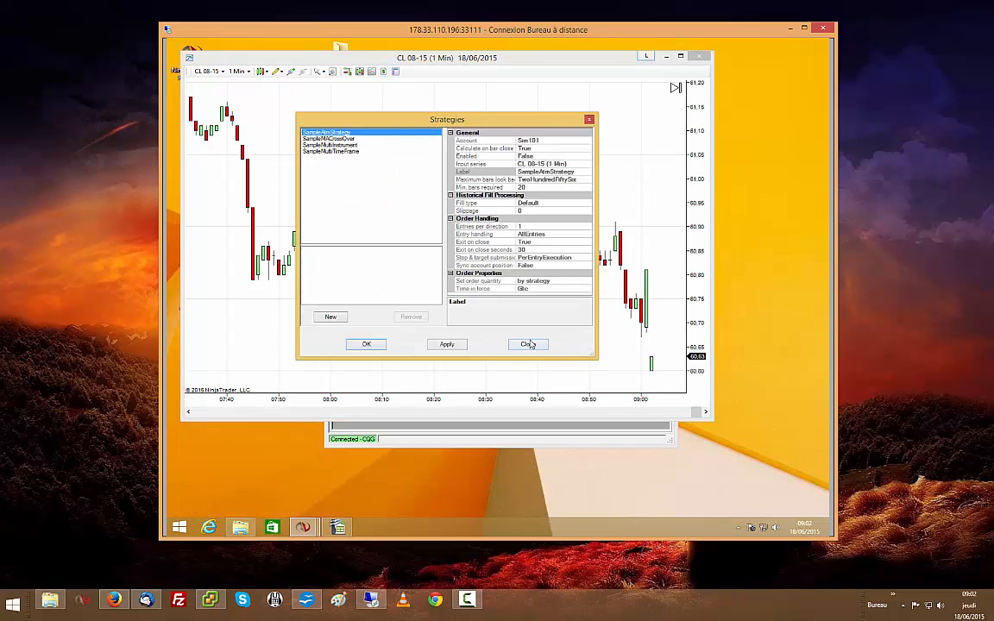
left_click(528, 343)
left_click(429, 434)
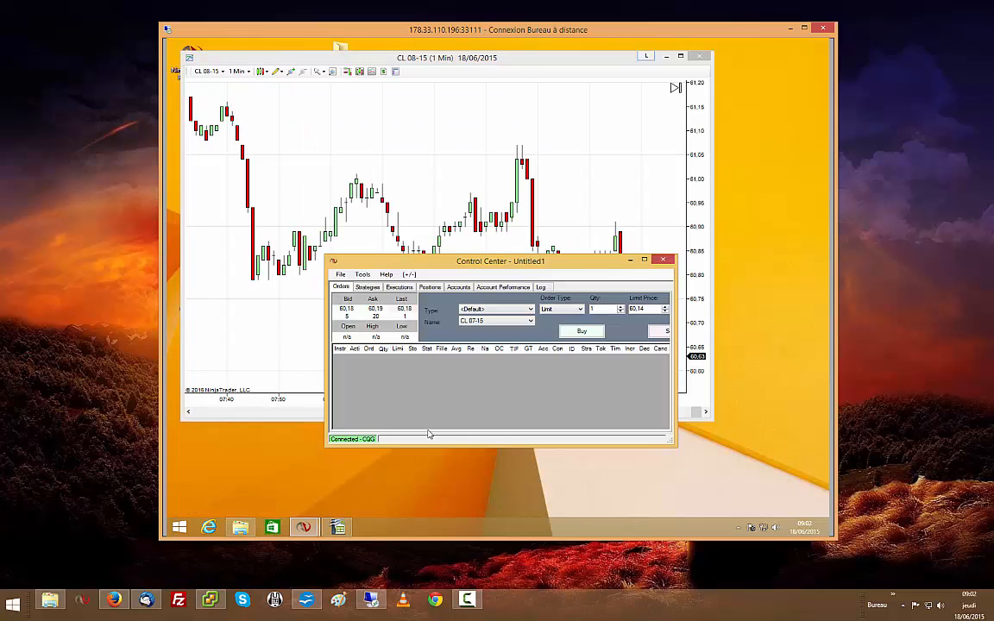
left_click(338, 275)
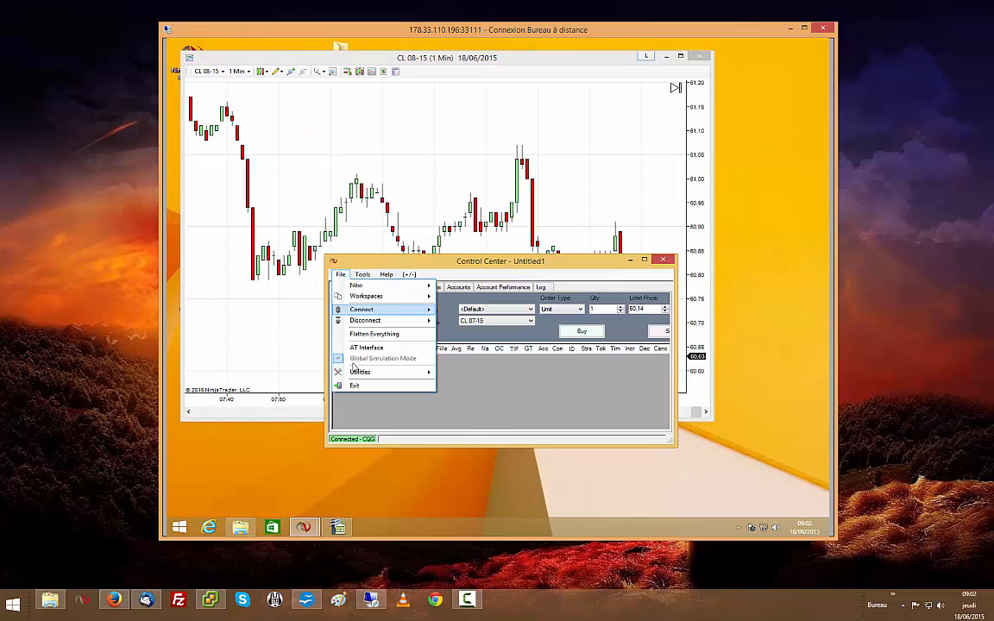
mouse_move(389, 372)
left_click(454, 376)
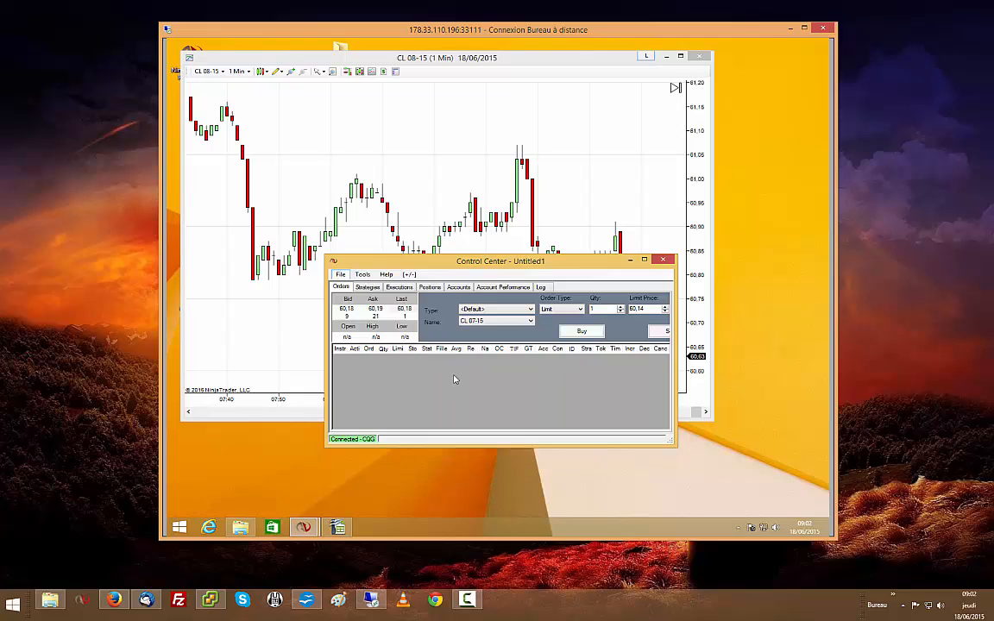
- Accept the NinjaScript import warning and stop it from showing again
left_click(390, 359)
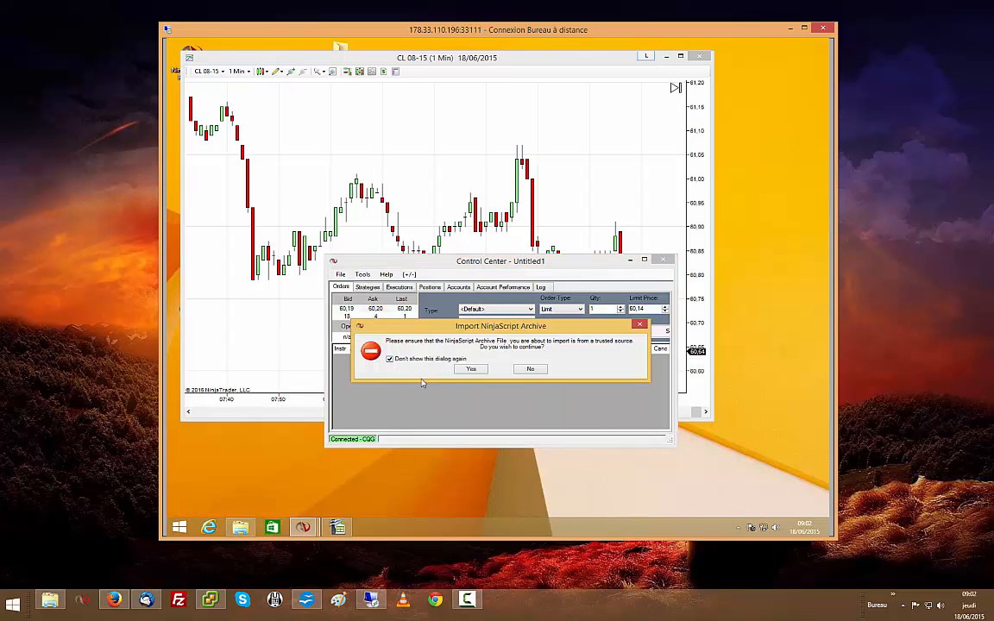
left_click(466, 369)
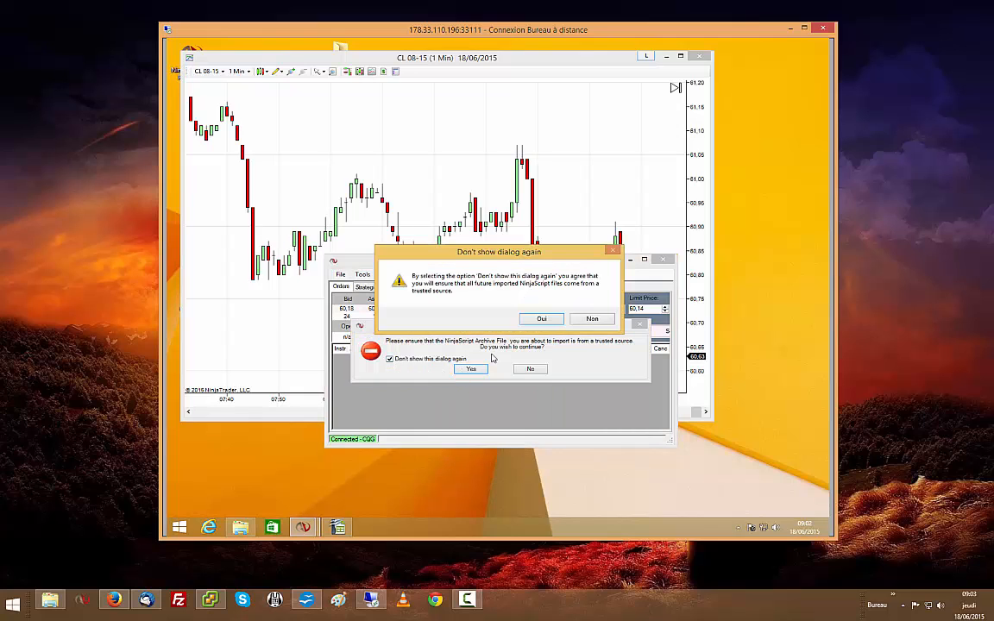
left_click(543, 318)
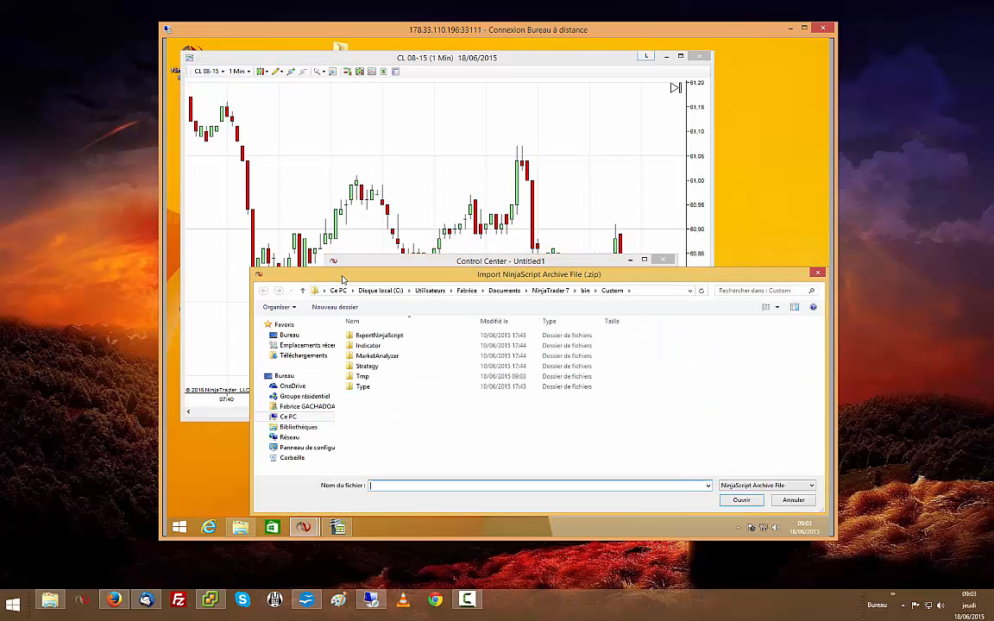
- Import Horizon_Equinoxe_2015_06_10 from Téléchargements and dismiss the success message
left_click_drag(340, 273, 298, 144)
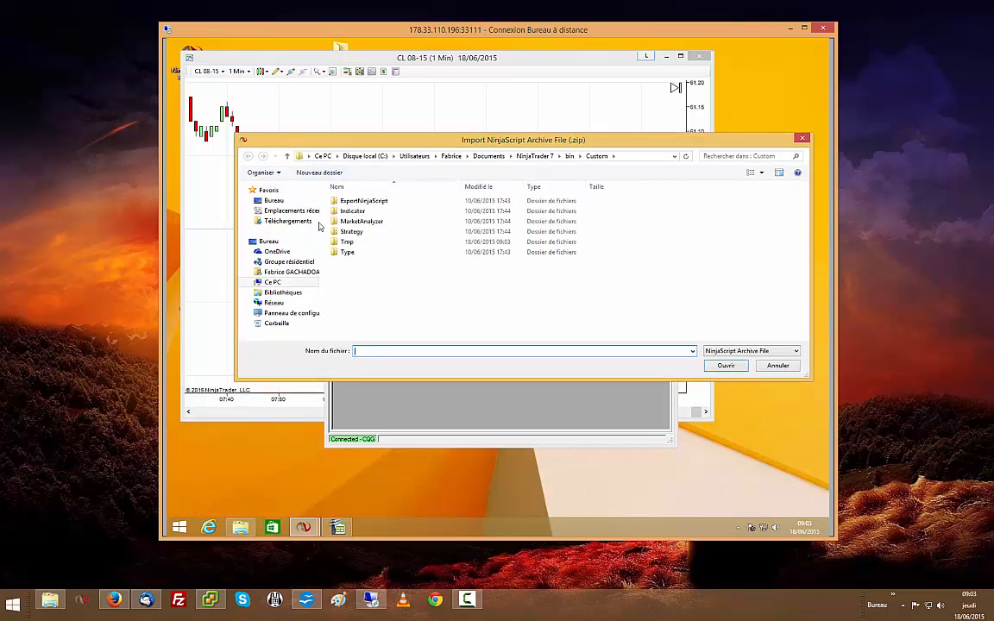
left_click(270, 201)
left_click(274, 223)
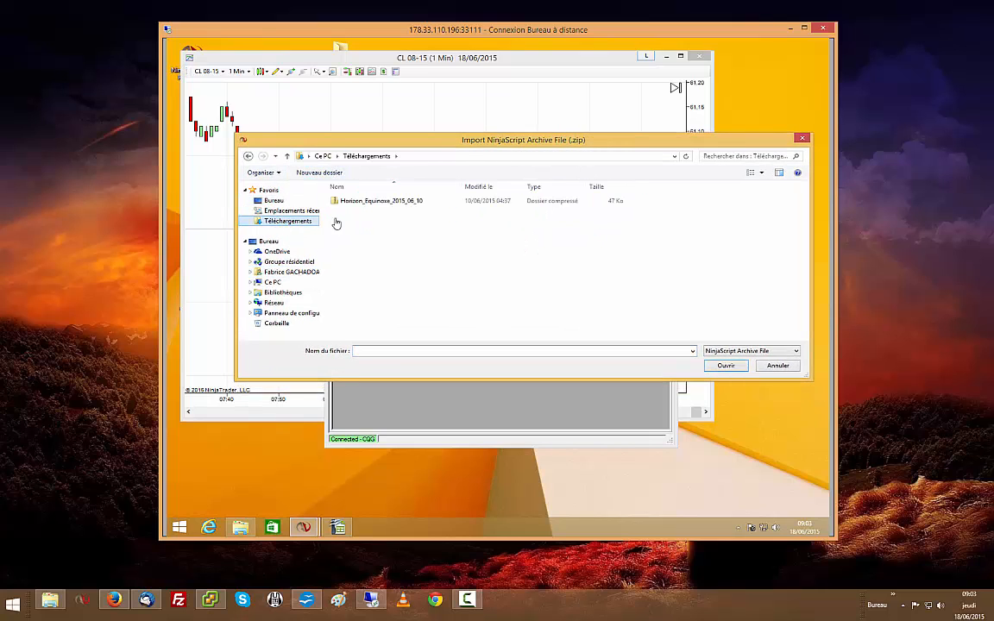
left_click(366, 200)
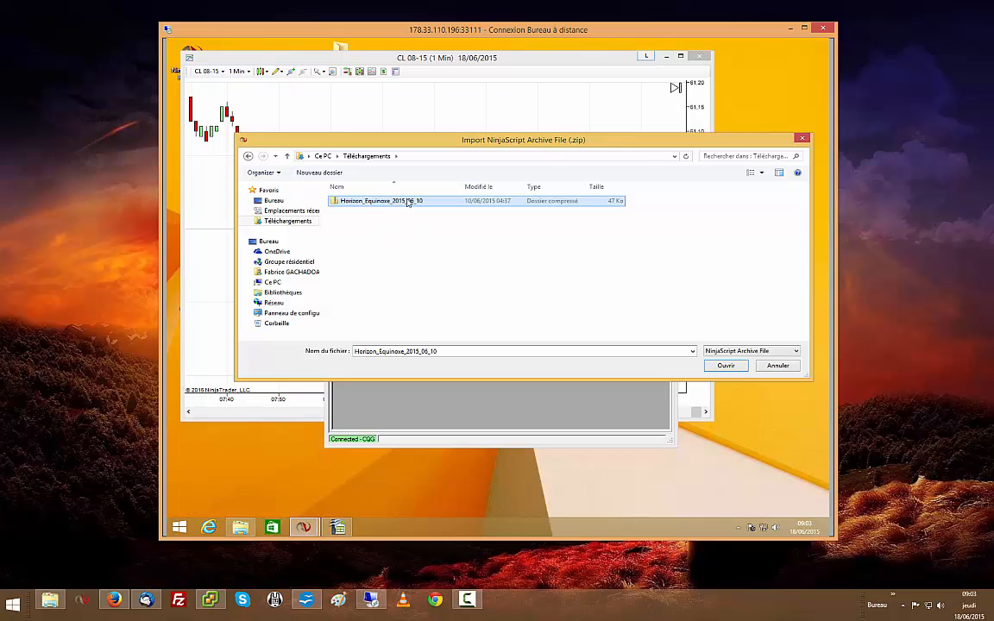
left_click(723, 366)
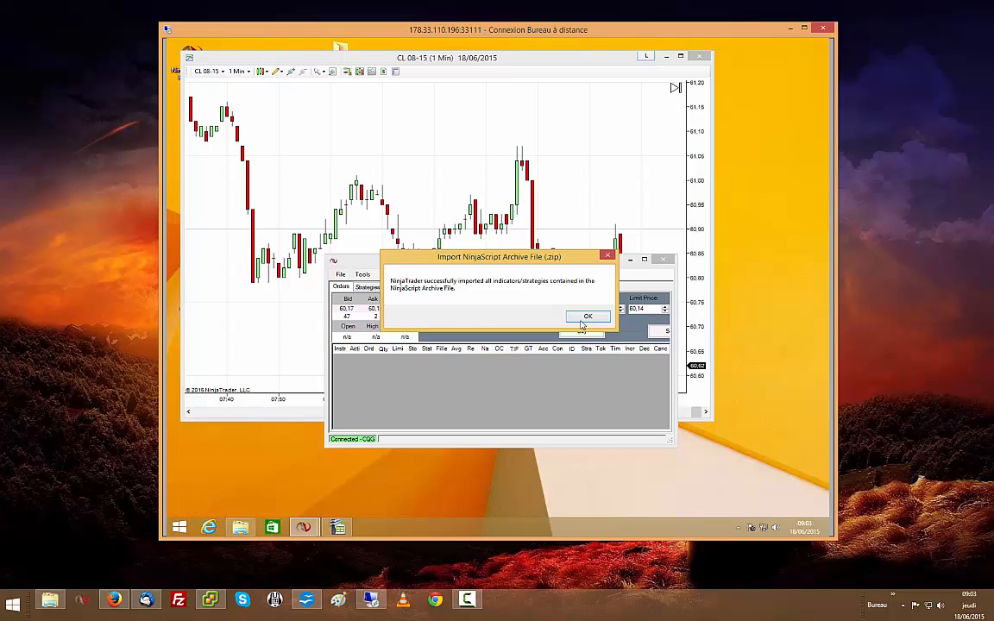
left_click(583, 317)
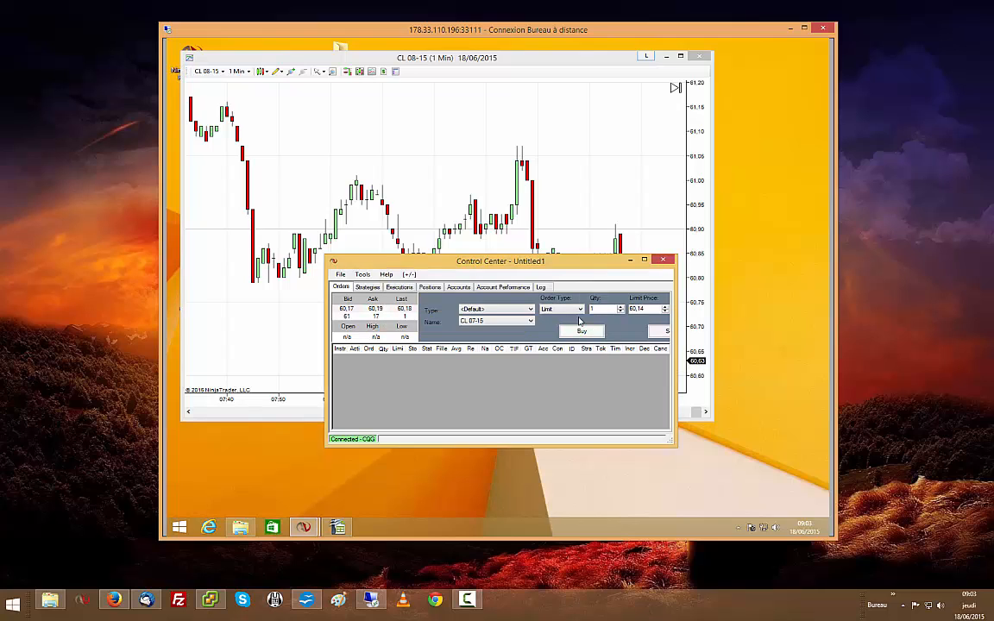
- Add _Fg_Horizon_v1_00 to the CL 08-15 chart's strategies, then switch to the credentials spreadsheet
left_click(365, 146)
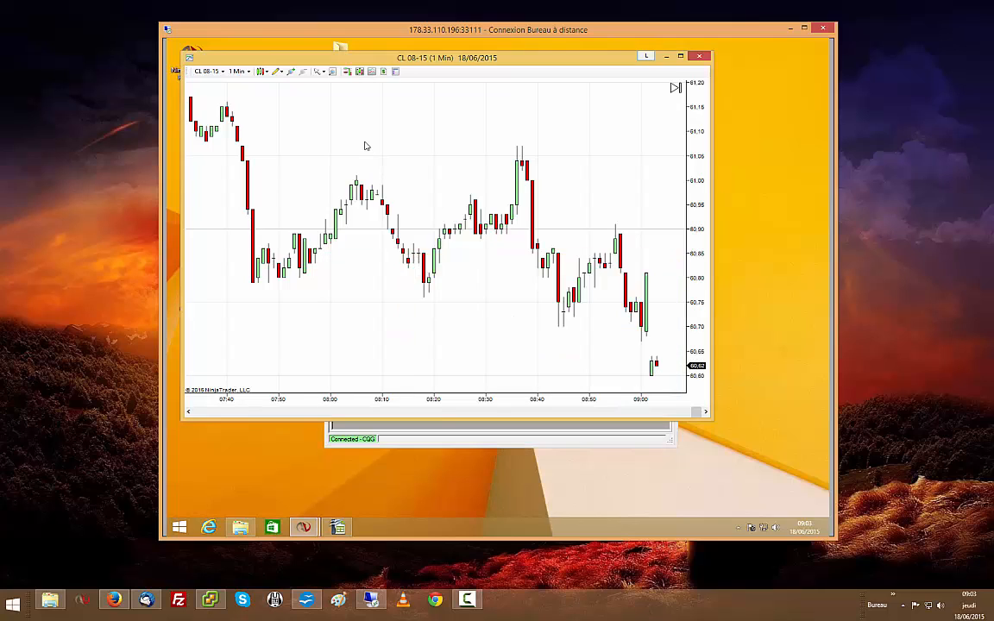
left_click(346, 72)
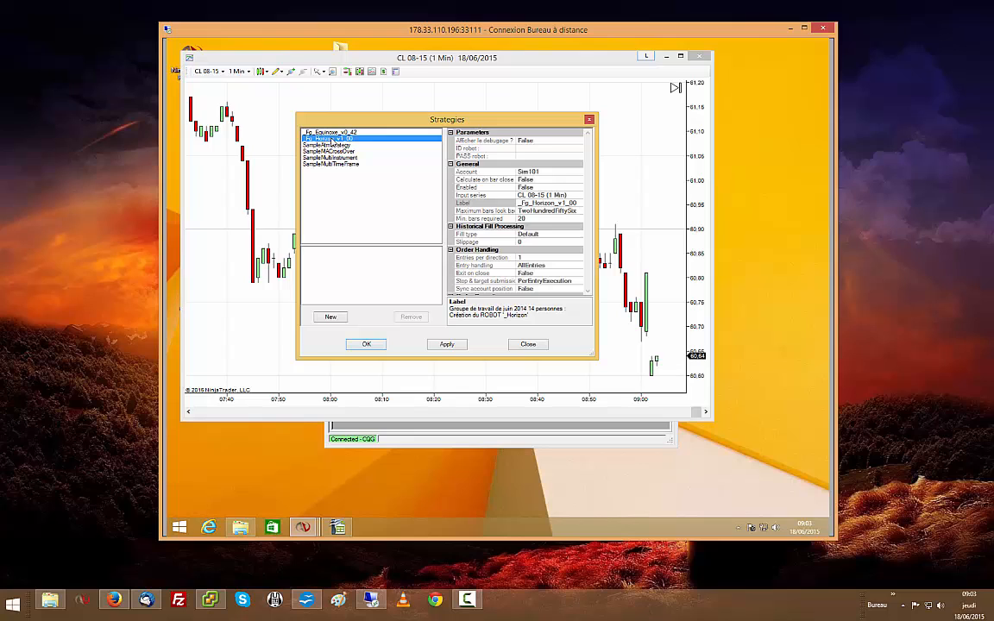
double_click(331, 139)
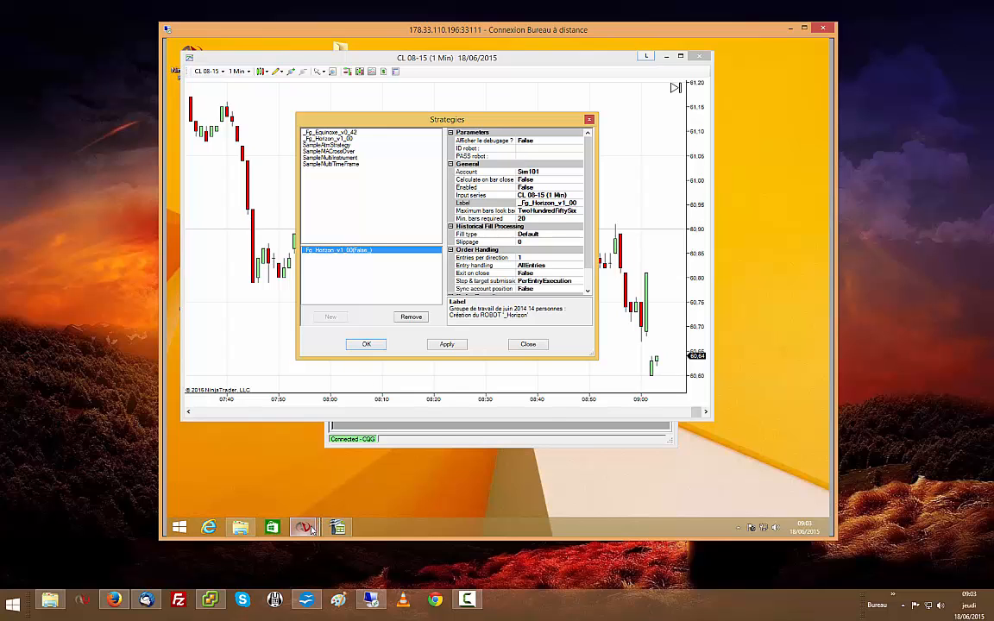
mouse_move(312, 530)
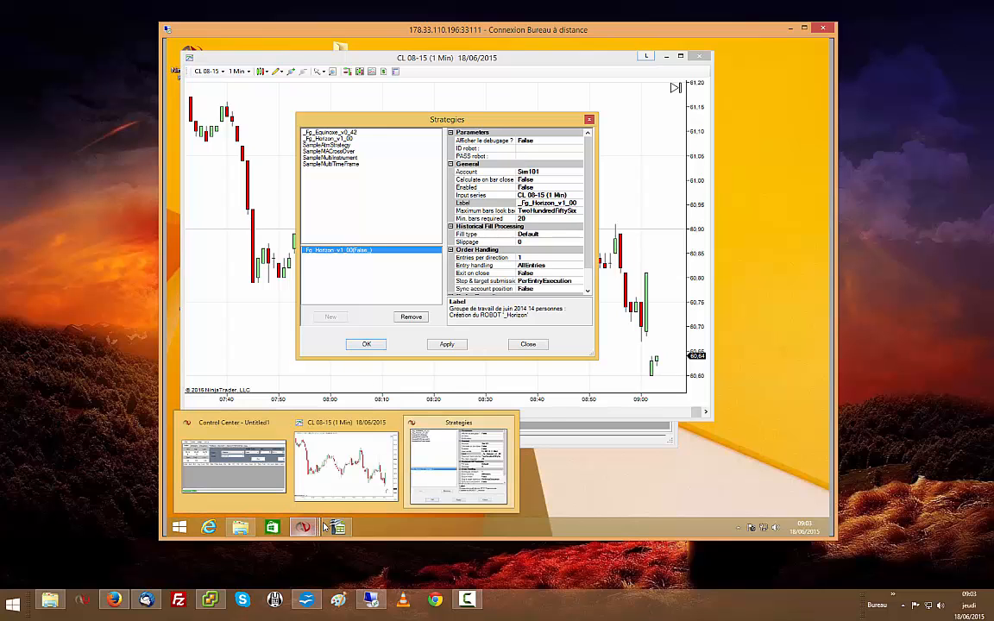
left_click(341, 481)
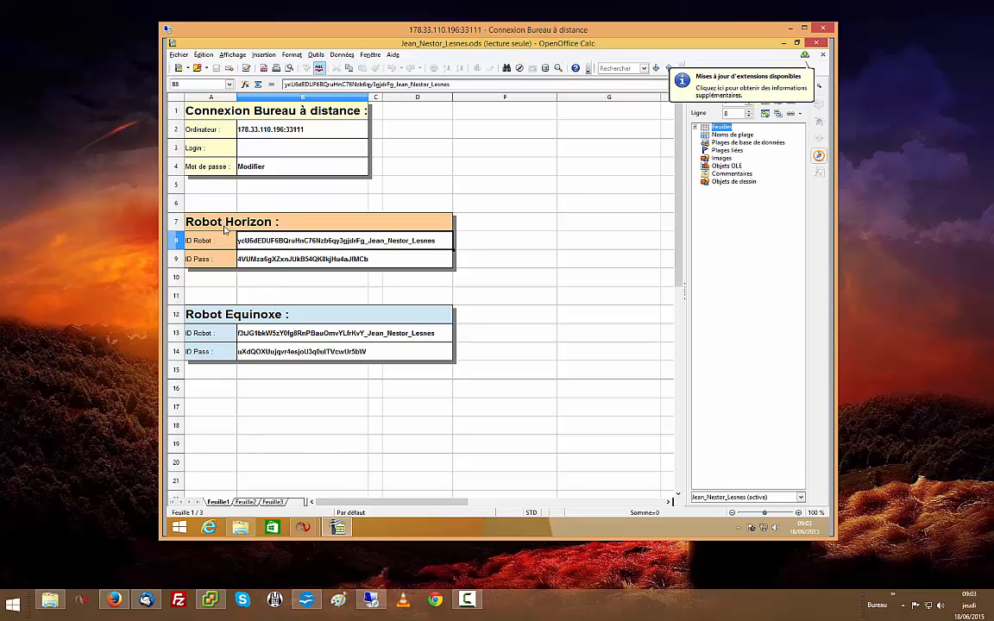
- Copy the robot ID from B8 and paste it into the ID robot parameter
right_click(297, 242)
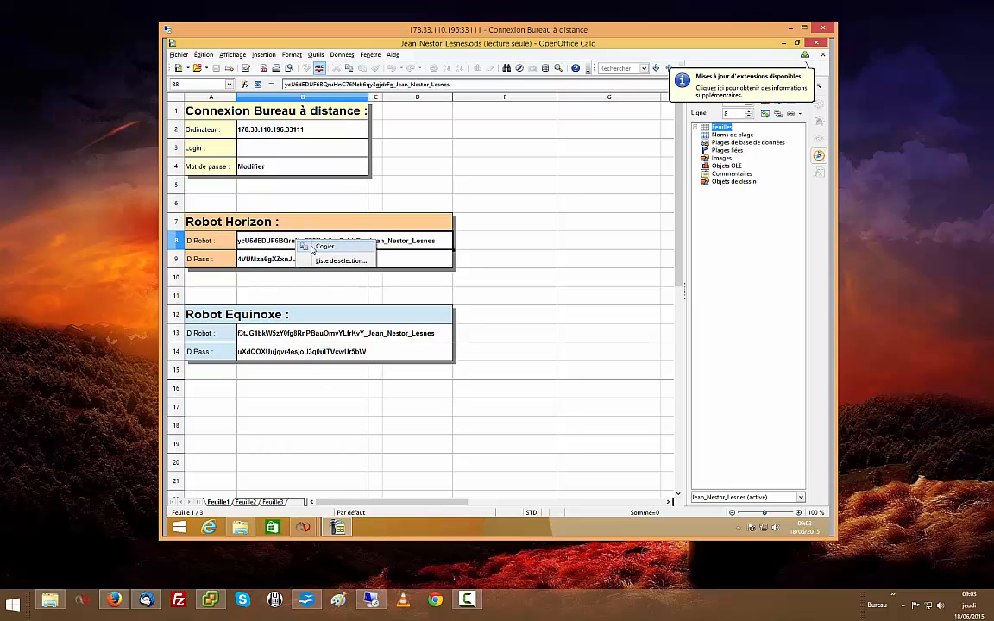
left_click(312, 249)
mouse_move(333, 537)
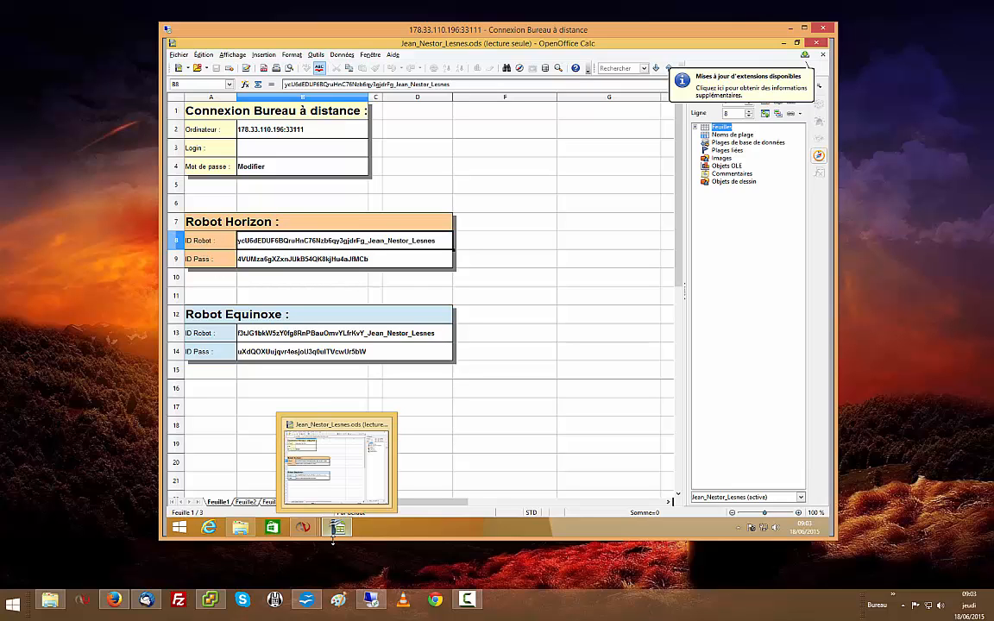
mouse_move(303, 527)
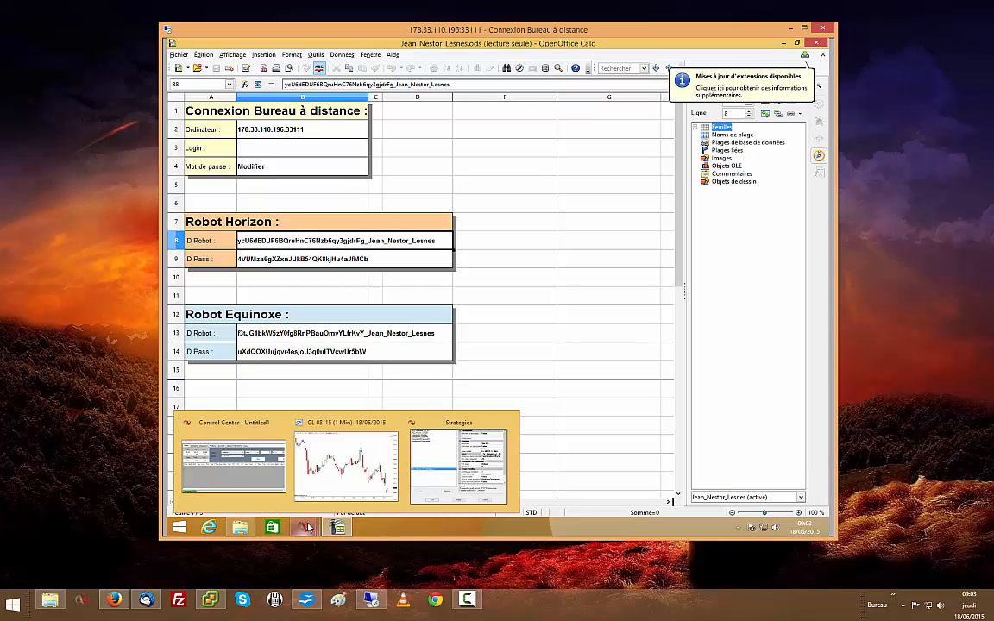
left_click(333, 476)
right_click(528, 151)
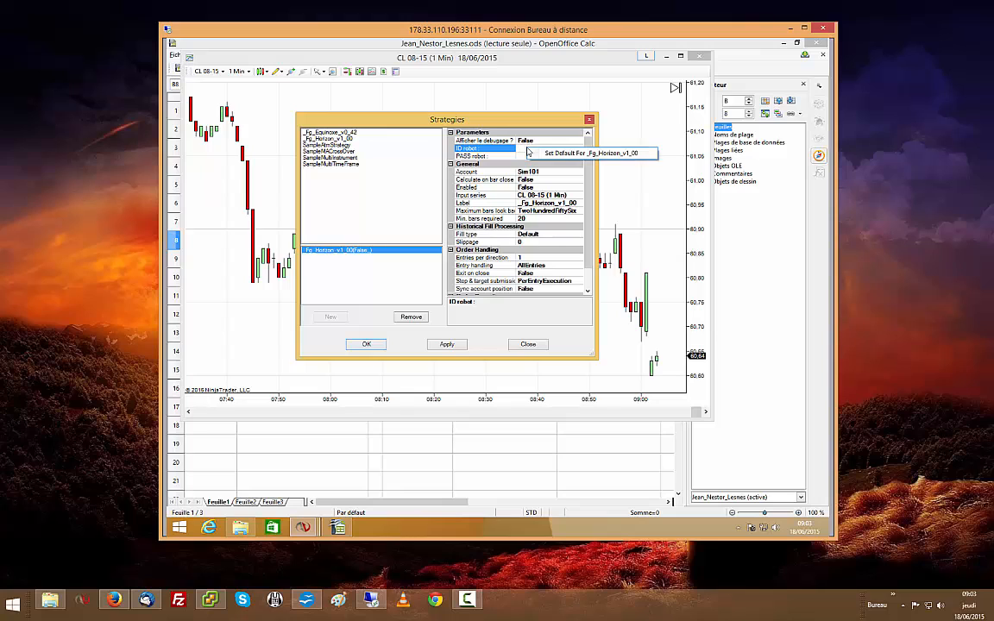
left_click(520, 148)
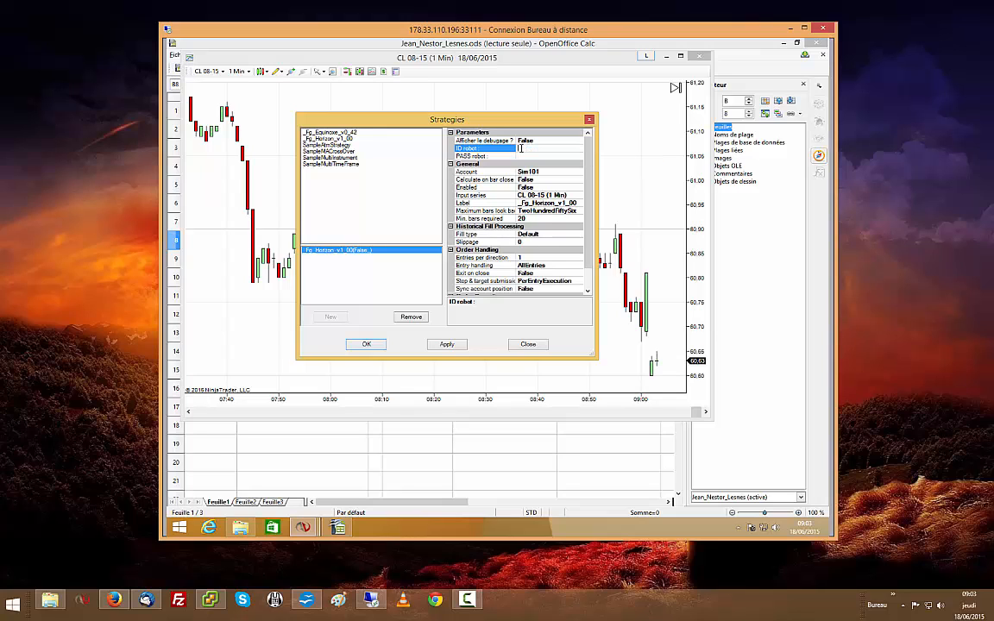
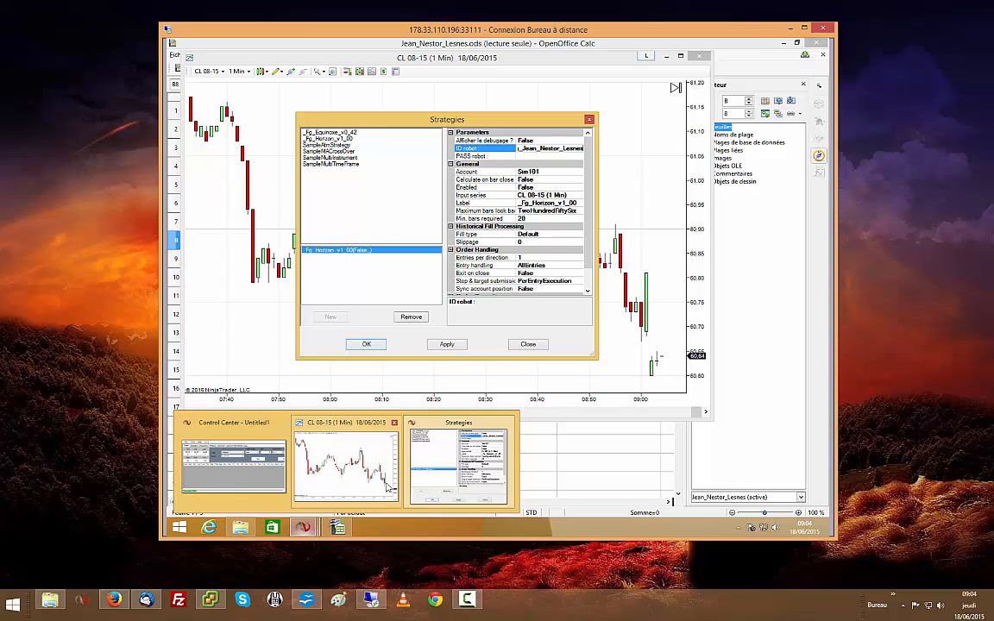
- Back in Calc, copy the Horizon password from cell B9
mouse_move(334, 531)
left_click(334, 483)
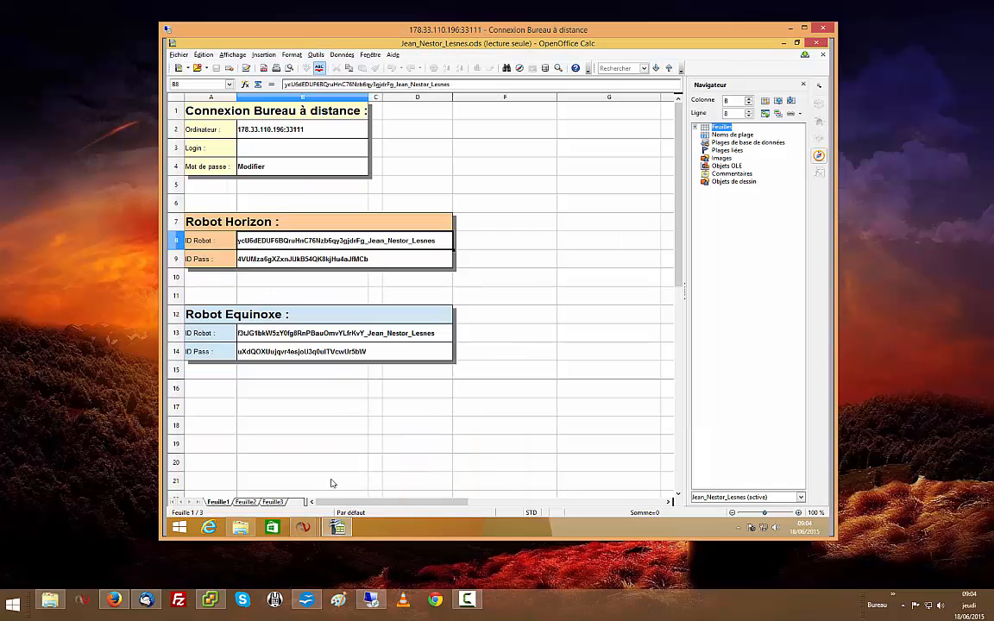
left_click(302, 259)
right_click(305, 258)
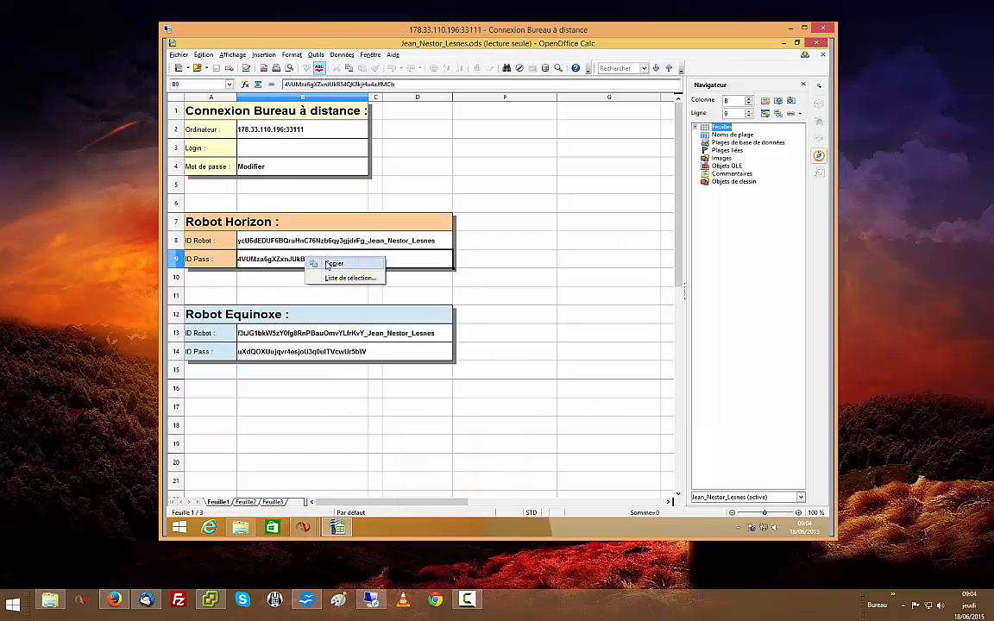
left_click(333, 263)
- Paste the copied Horizon password into the PASS robot parameter
mouse_move(302, 527)
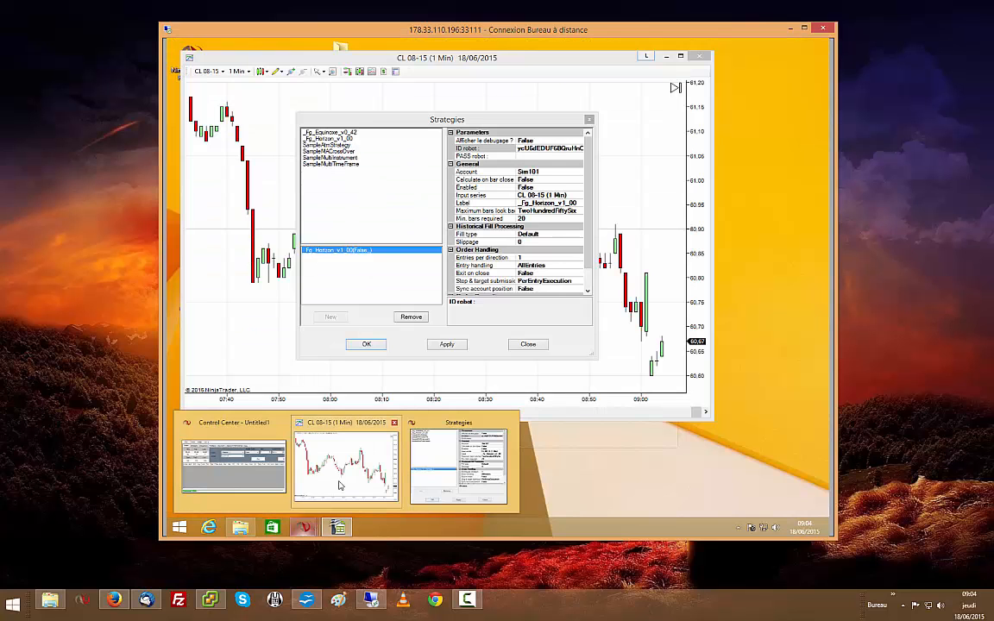
left_click(339, 485)
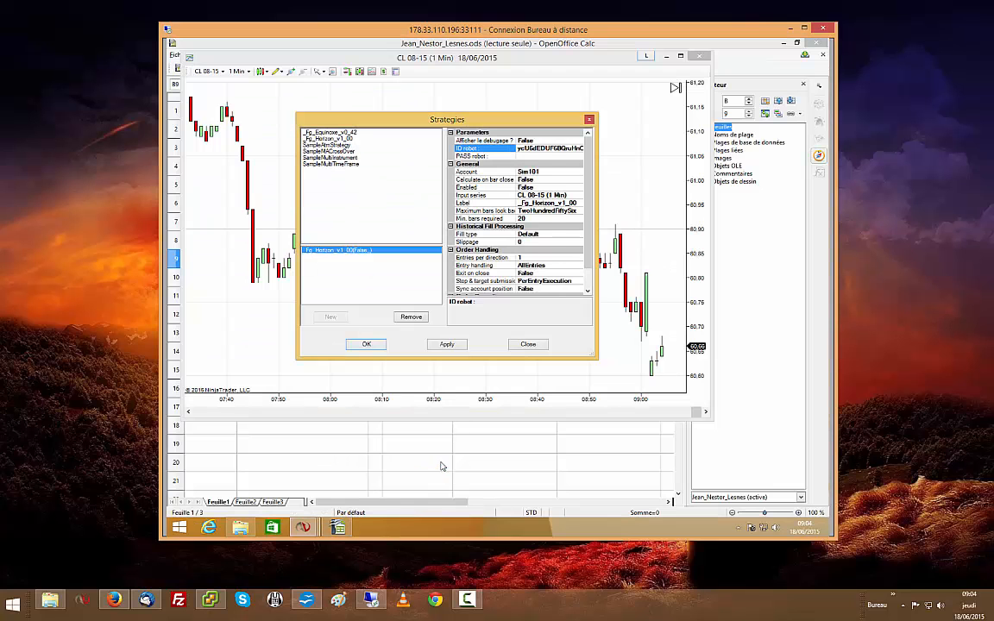
left_click(518, 155)
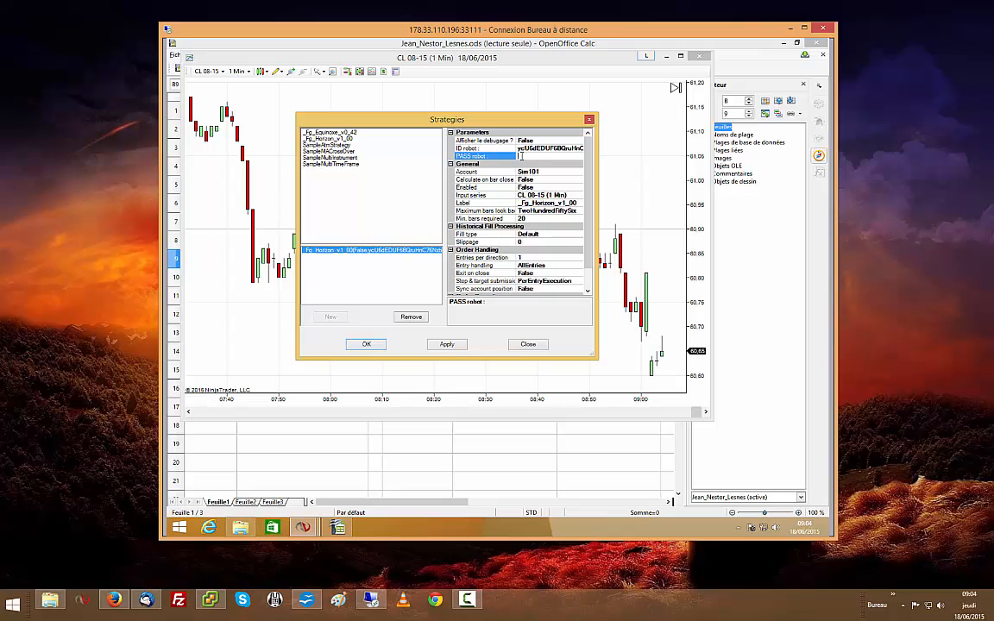
key("ctrl+v")
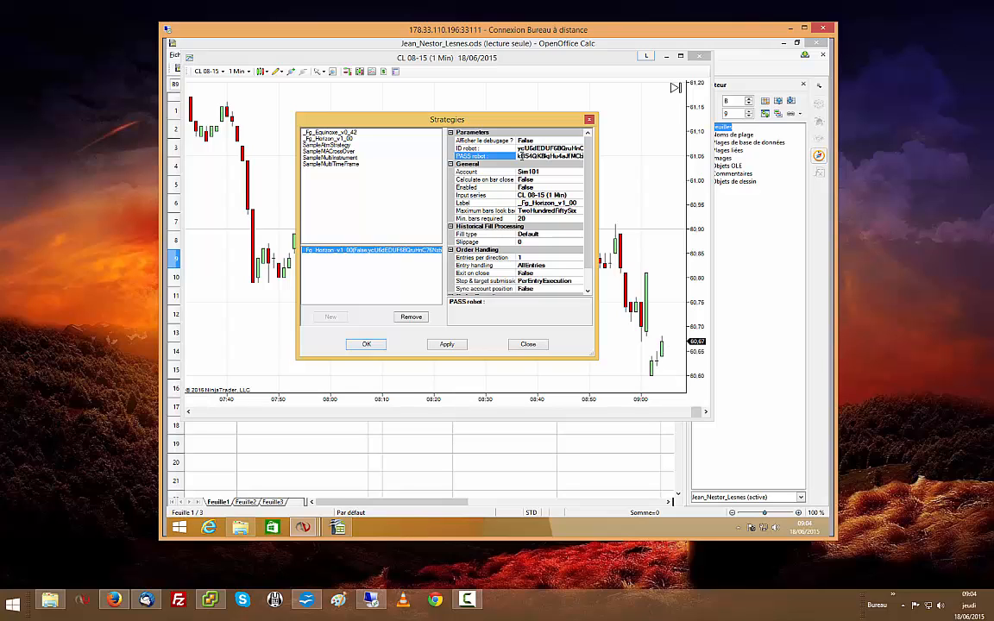
- Keep account Sim101, set Enabled to True, save as defaults, and apply to the chart
left_click(574, 173)
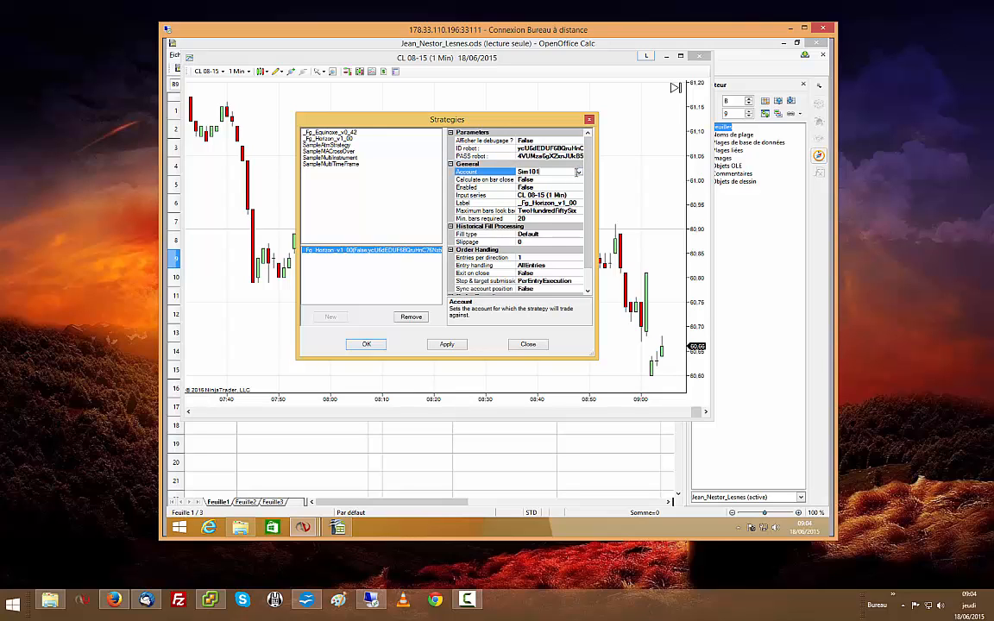
left_click(579, 172)
left_click(574, 178)
double_click(474, 187)
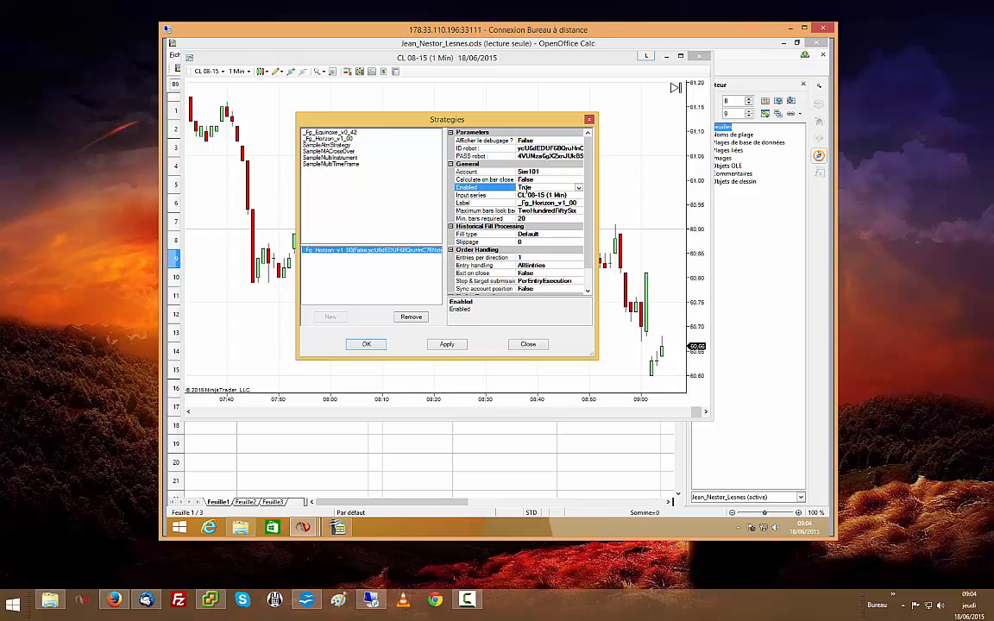
right_click(509, 316)
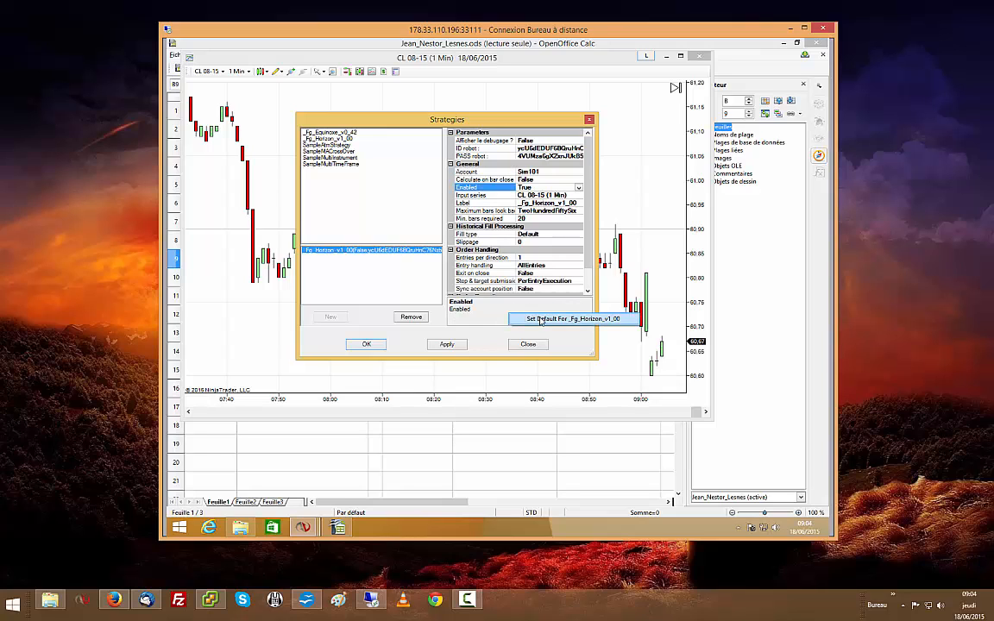
left_click(541, 320)
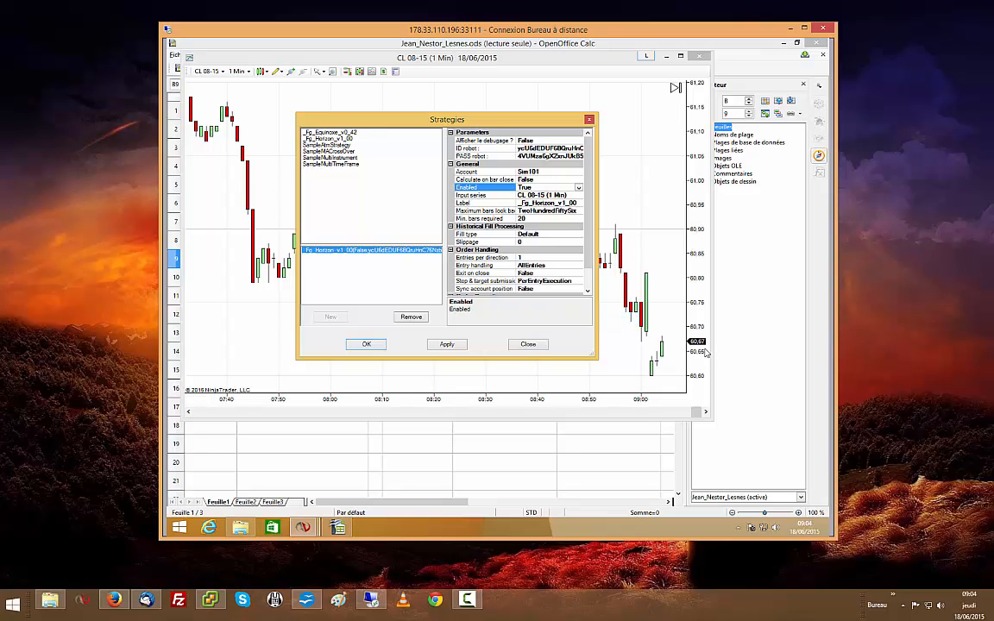
left_click(368, 345)
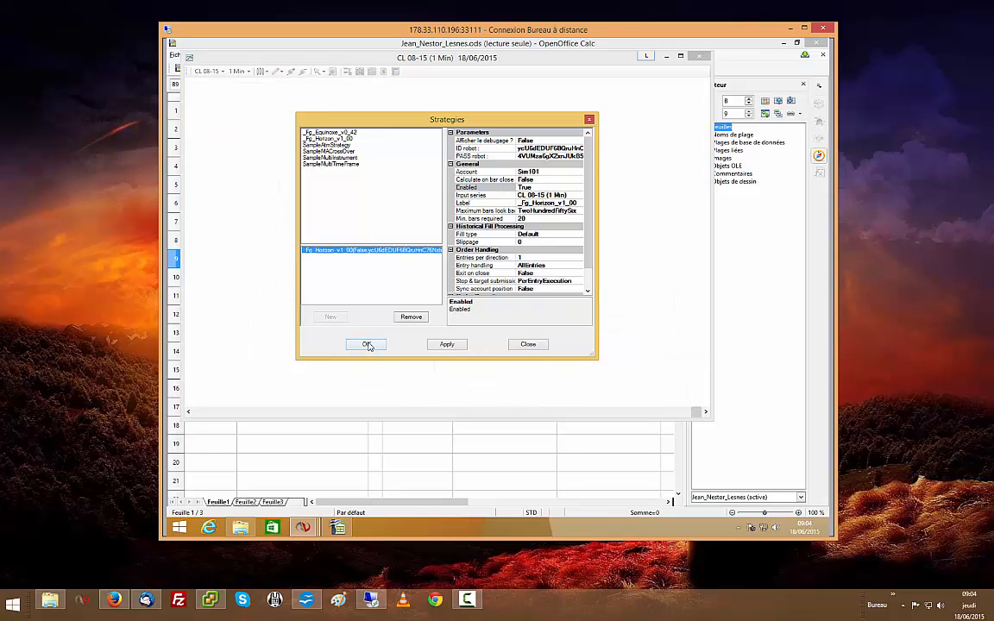
- Switch the Horizon chart to CL 07-15 and shrink its window
left_click(367, 344)
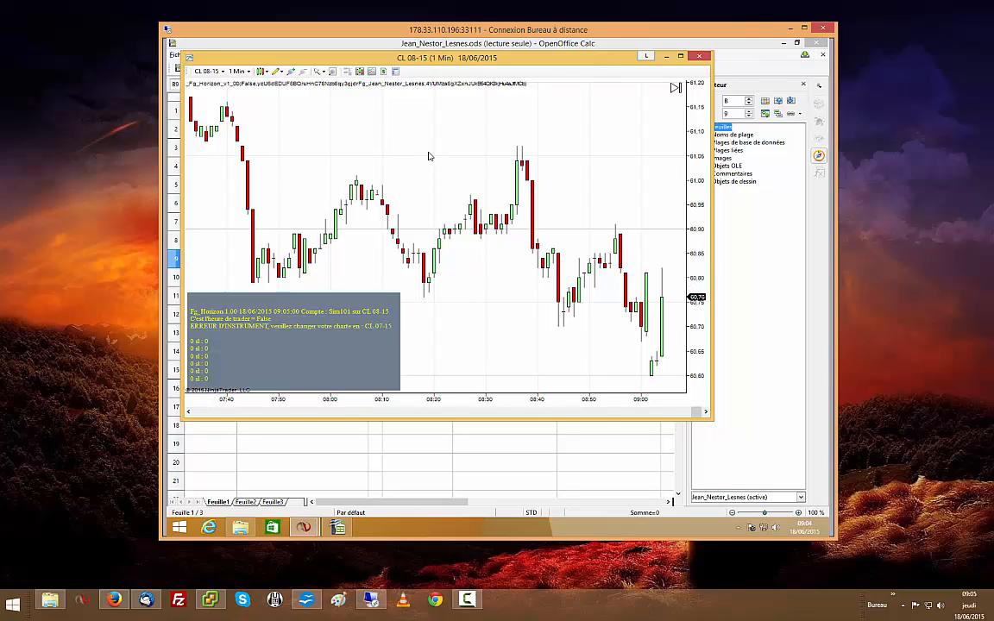
type("CL 07")
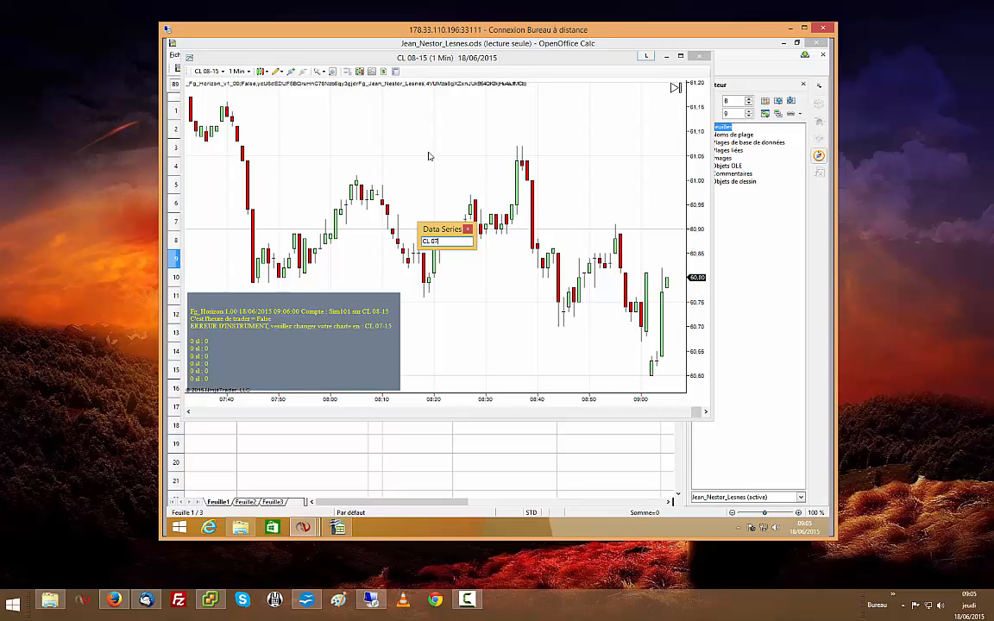
type("-15")
key("Return")
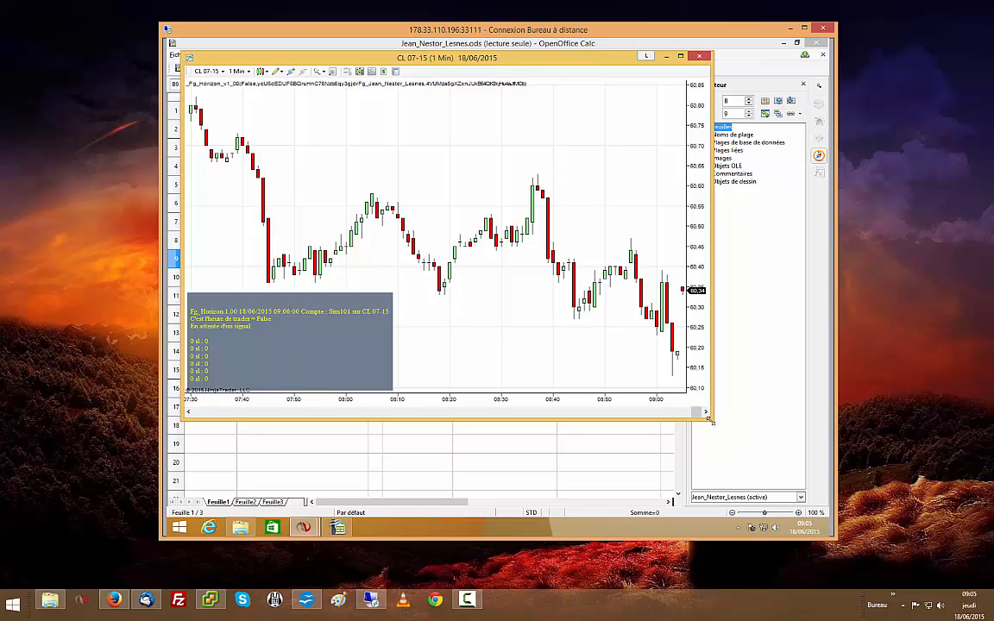
left_click_drag(711, 422, 490, 249)
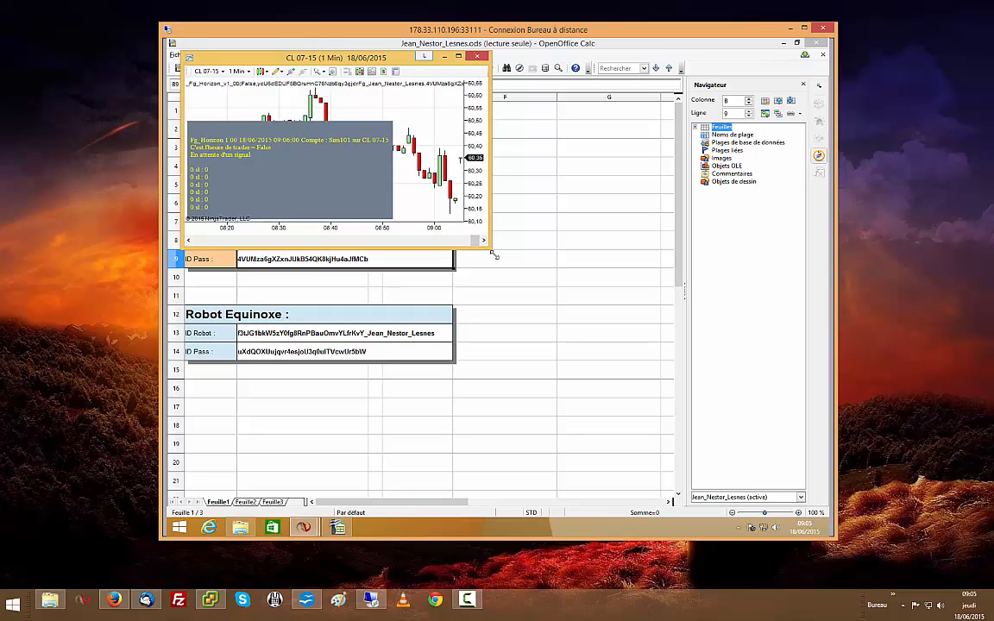
- From Control Center, open a new chart with TF 09-15 as its 1-minute data series
left_click(304, 528)
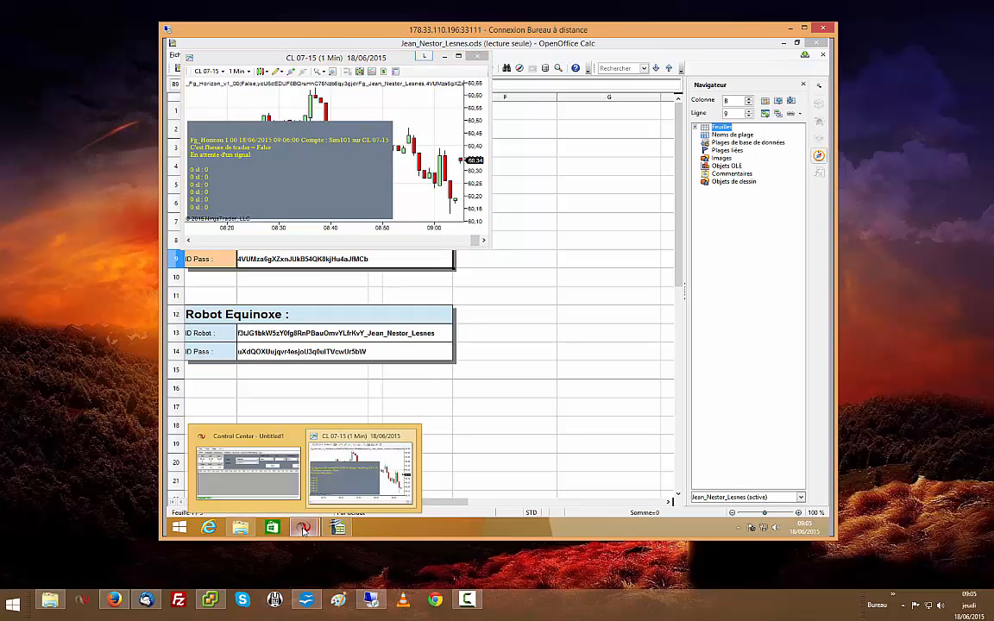
left_click(246, 471)
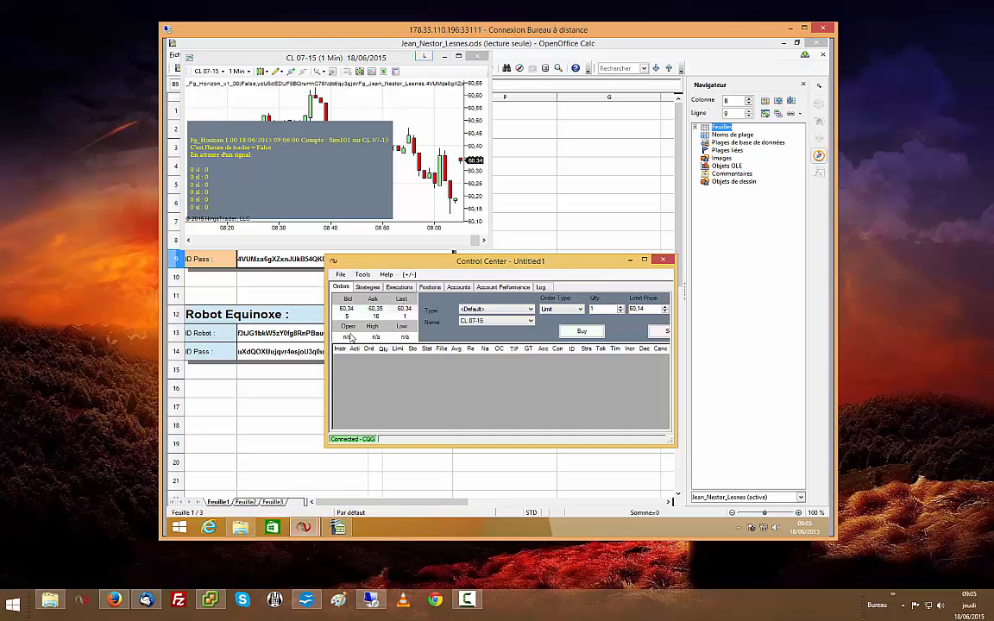
left_click(341, 274)
mouse_move(371, 284)
left_click(463, 313)
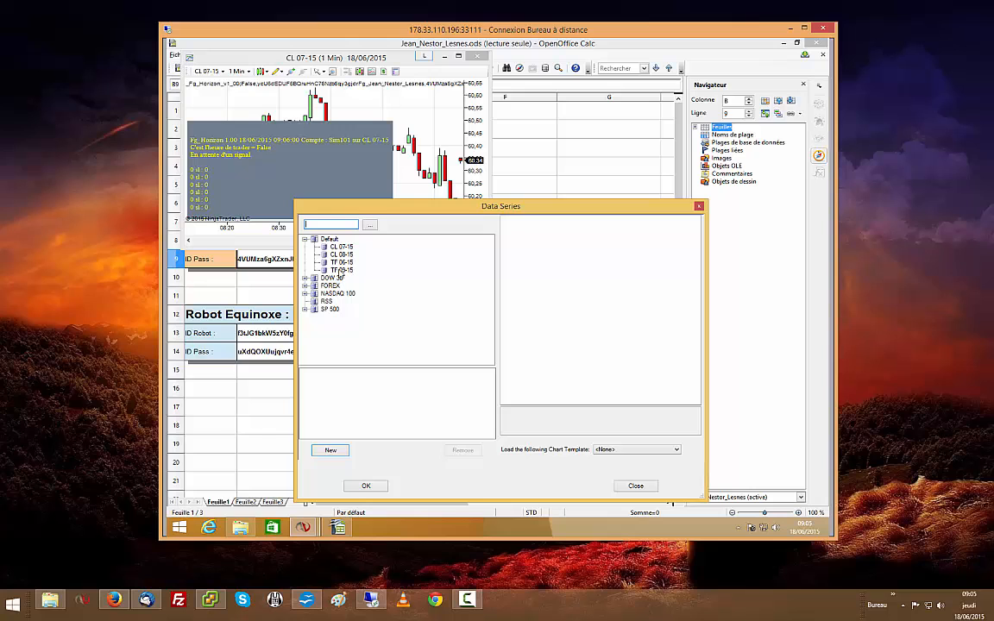
double_click(338, 271)
left_click(364, 485)
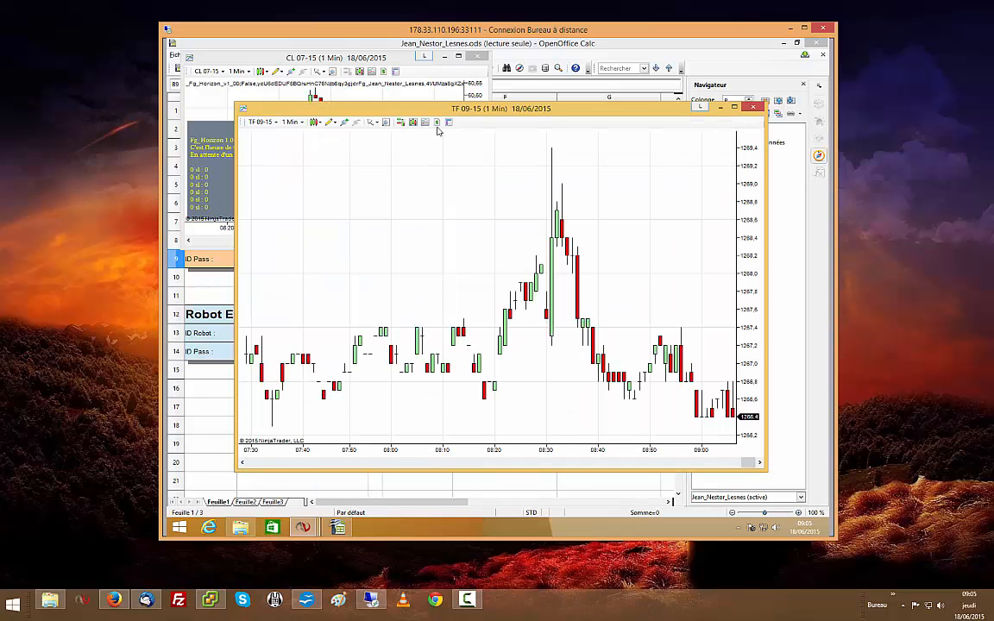
- Add _Fg_Equinoxe_v0_42 to the TF 09-15 chart with debug False, account Sim101, Enabled True
left_click(437, 123)
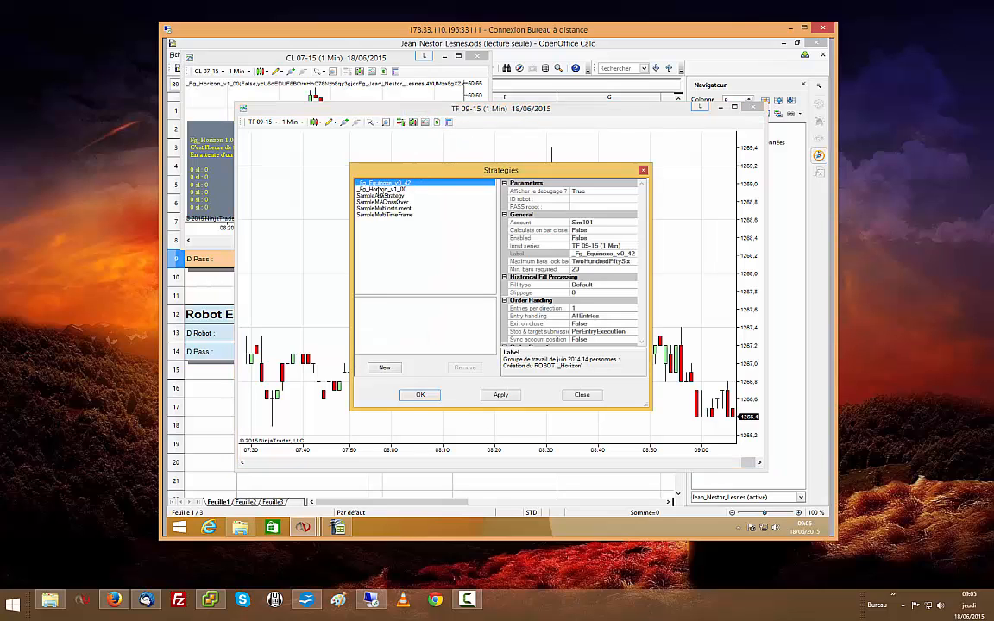
double_click(377, 183)
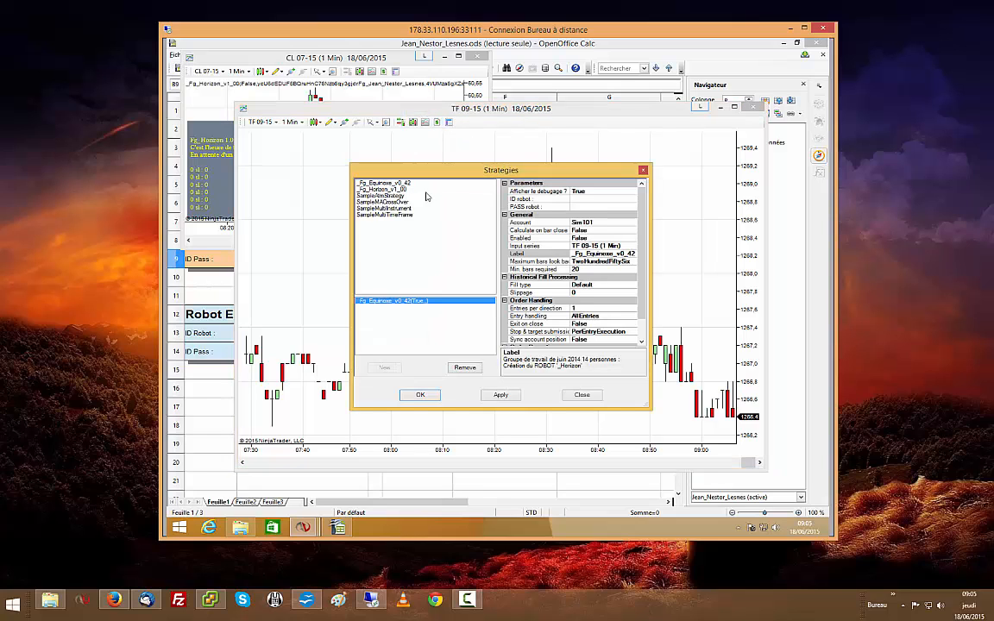
double_click(576, 191)
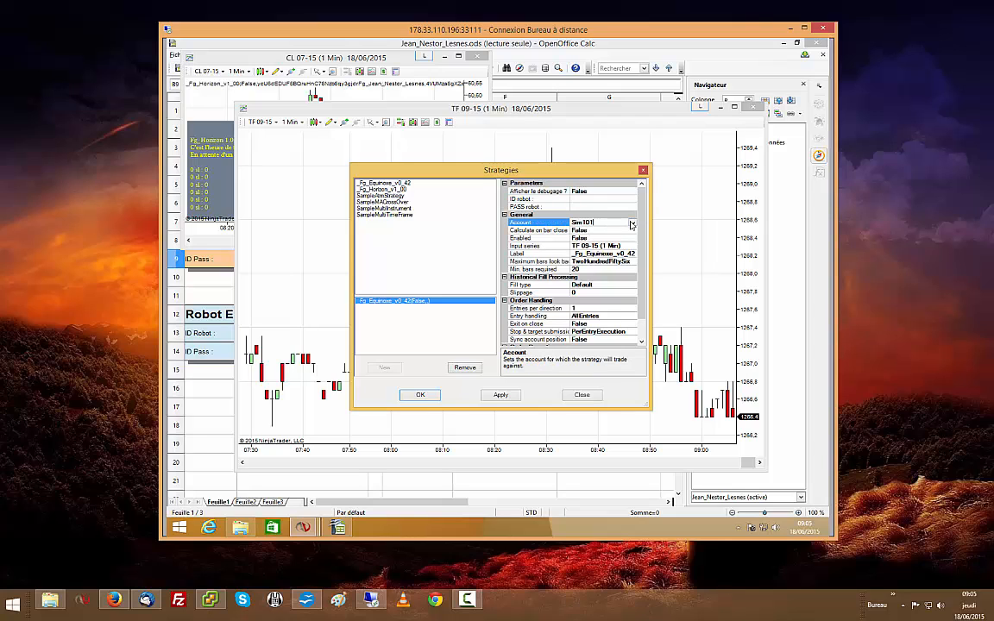
left_click(632, 225)
left_click(617, 223)
left_click(591, 238)
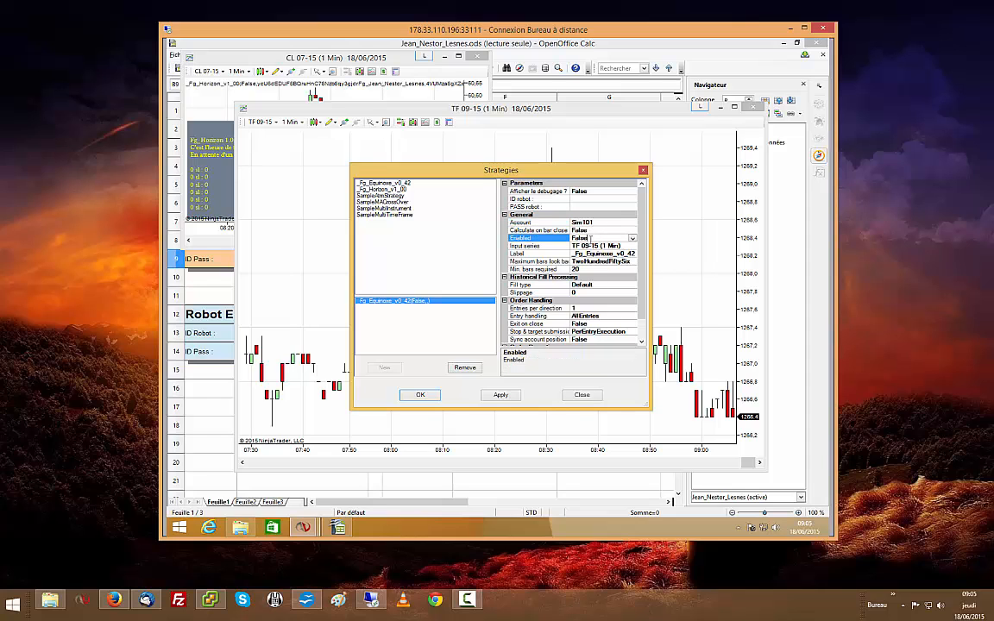
- Copy the robot ID from Calc cell B13 into the strategy's ID robot setting
left_click(337, 529)
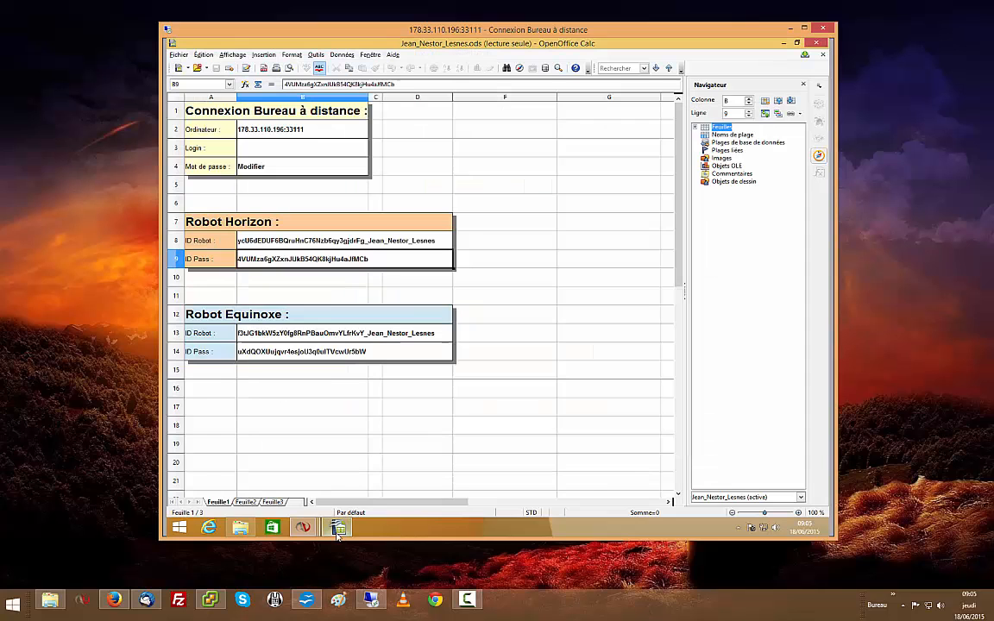
right_click(293, 336)
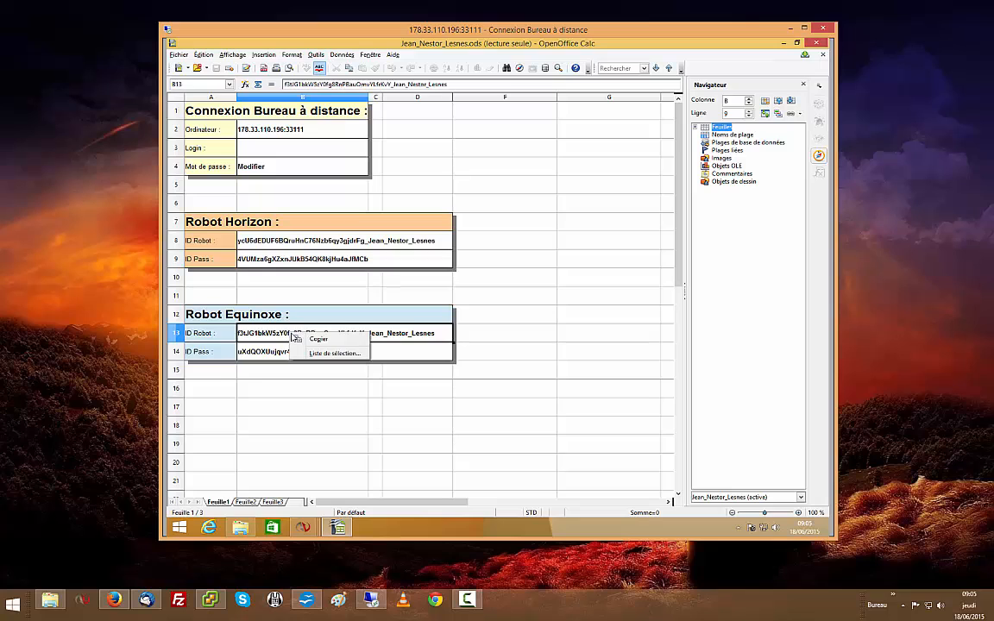
left_click(320, 339)
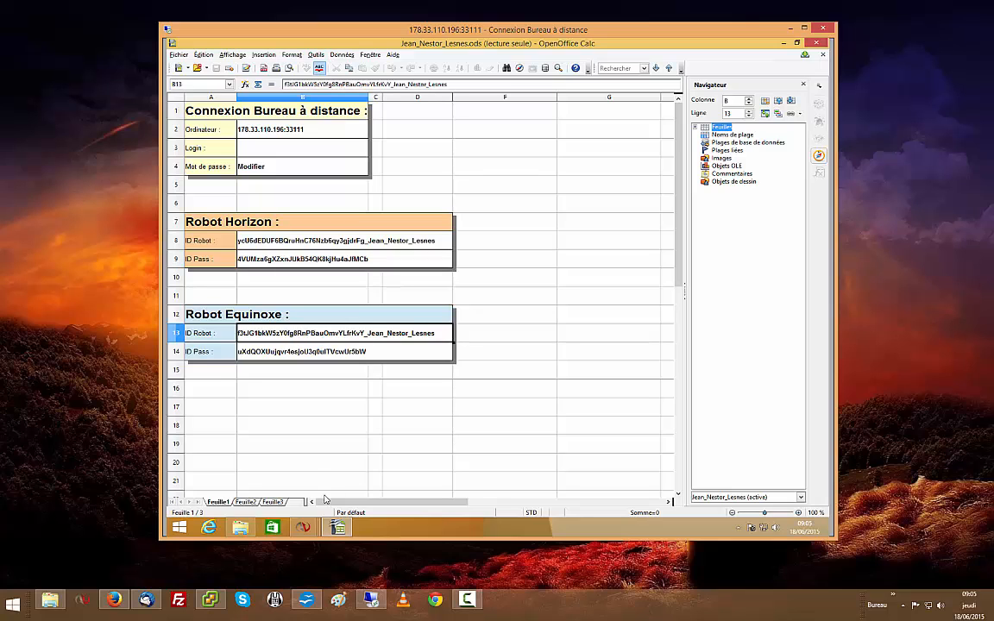
left_click(303, 527)
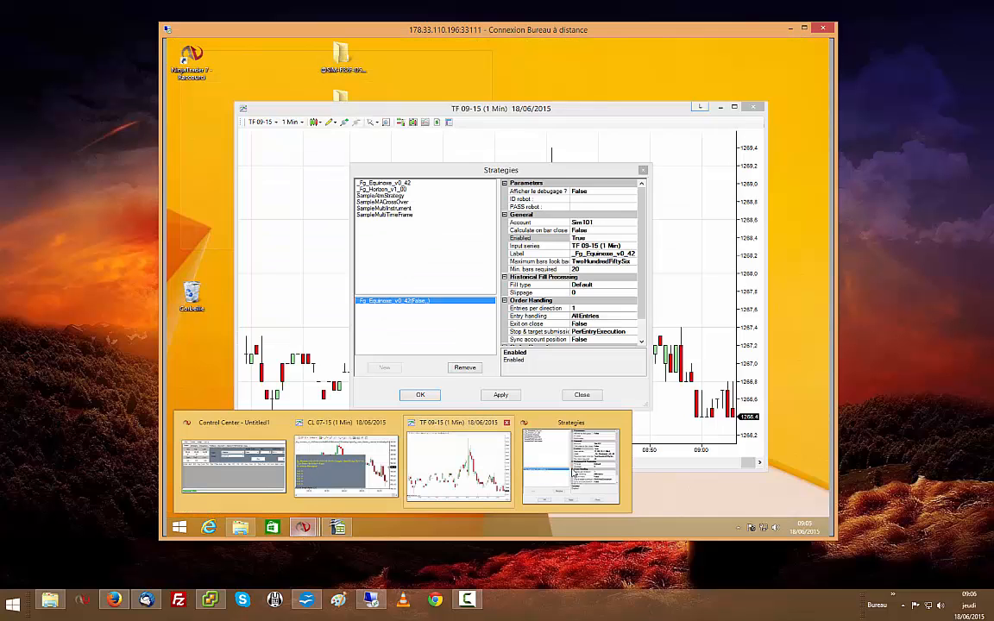
left_click(569, 466)
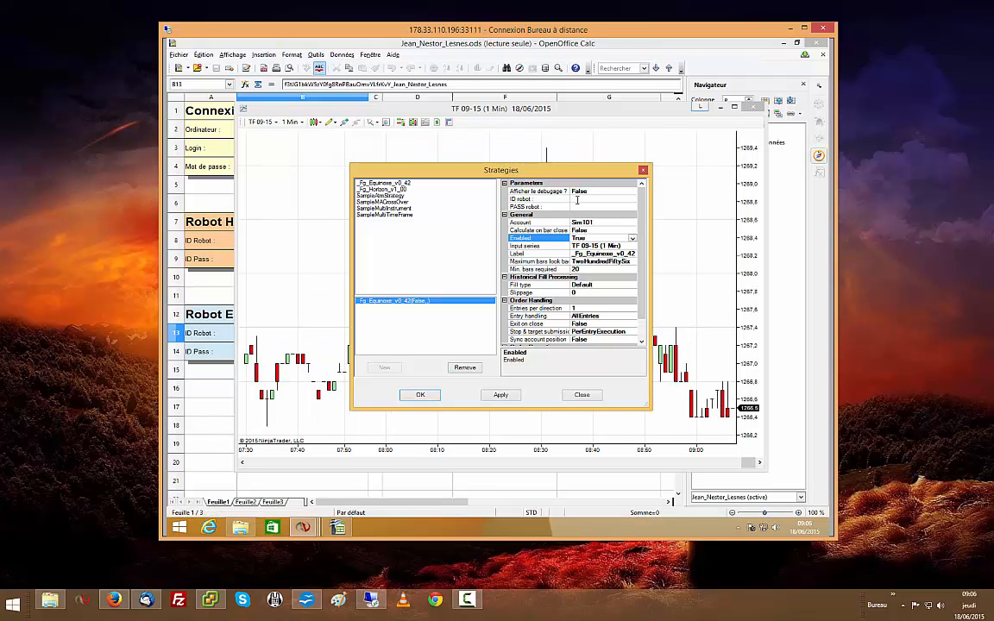
left_click(576, 200)
key("ctrl+v")
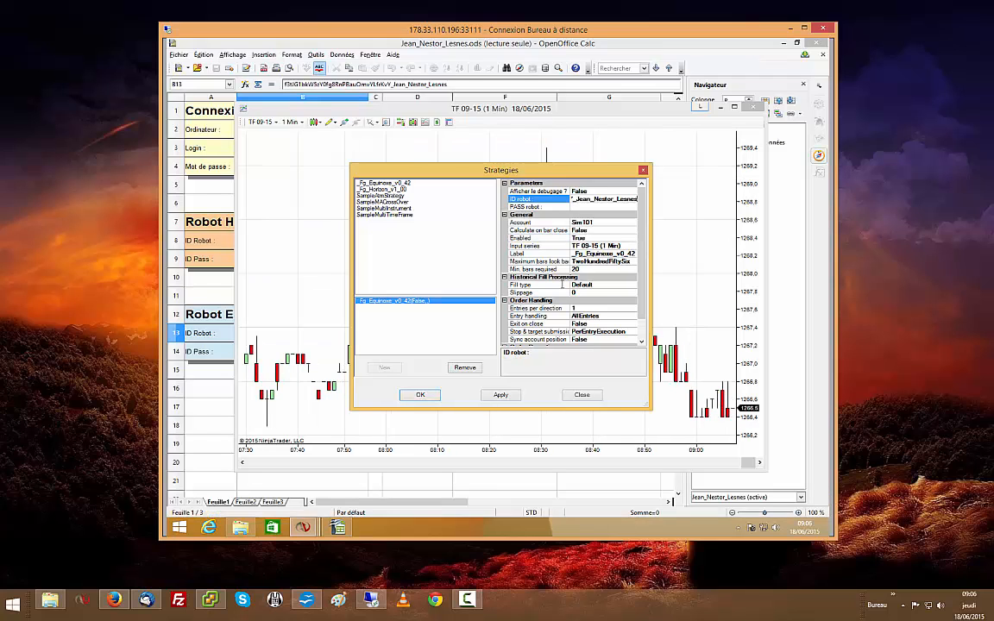
- Copy the robot password from cell B14 into PASS robot and apply the strategy settings
left_click(341, 526)
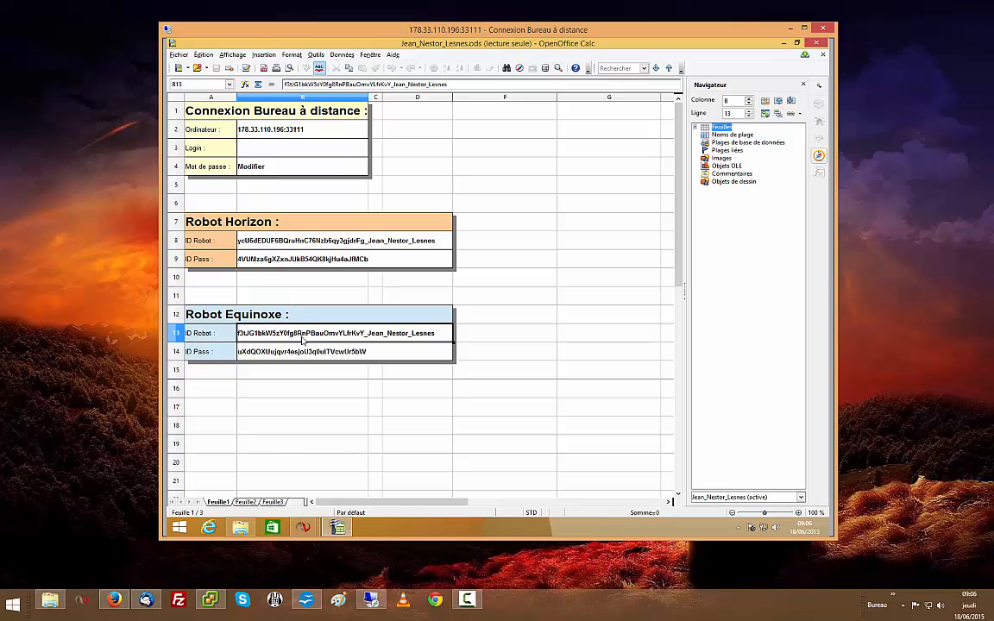
right_click(272, 349)
left_click(321, 353)
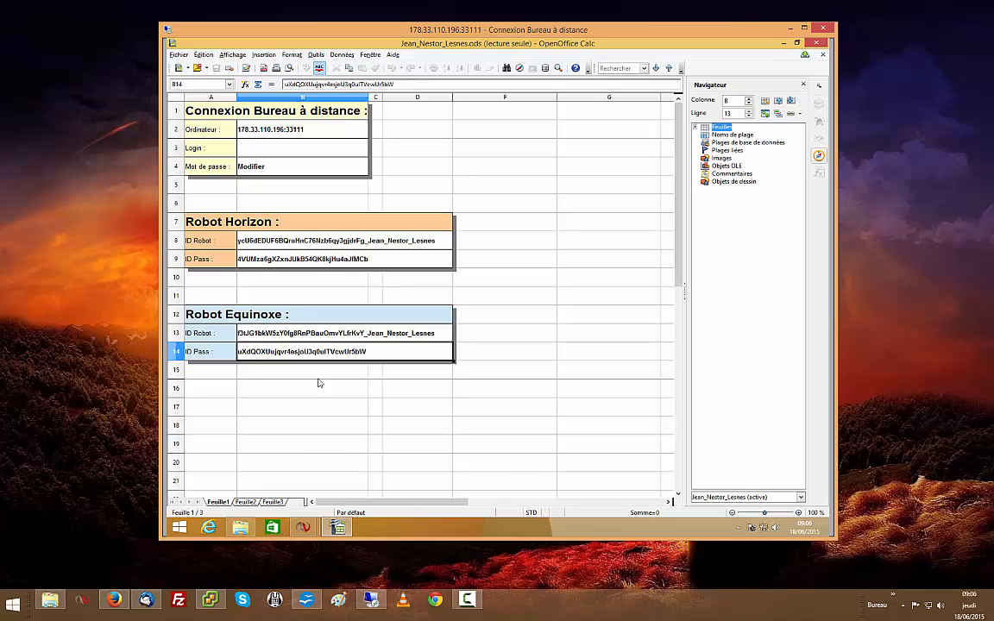
mouse_move(306, 528)
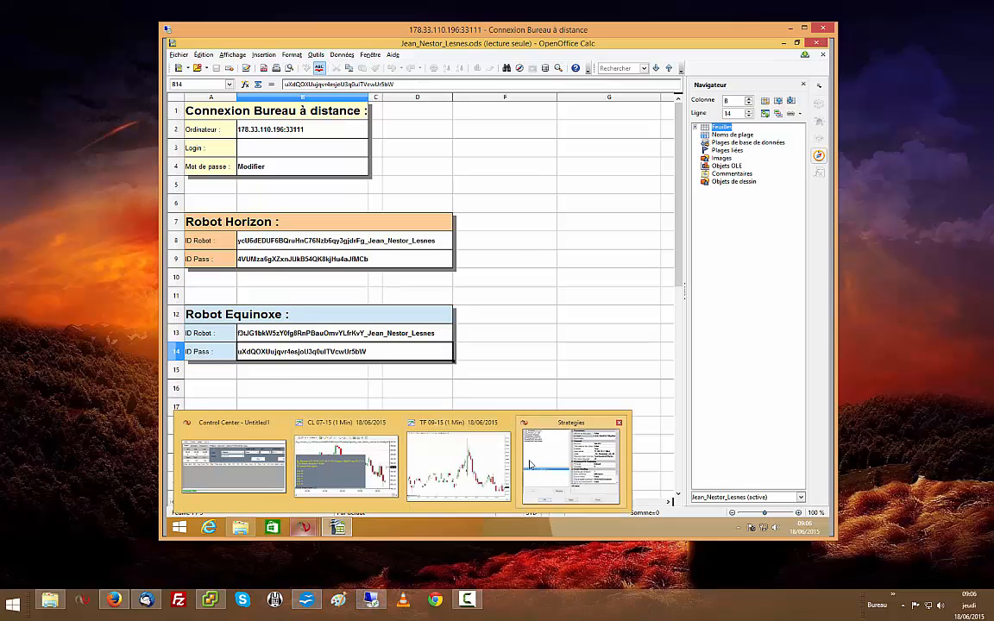
left_click(514, 416)
left_click(578, 207)
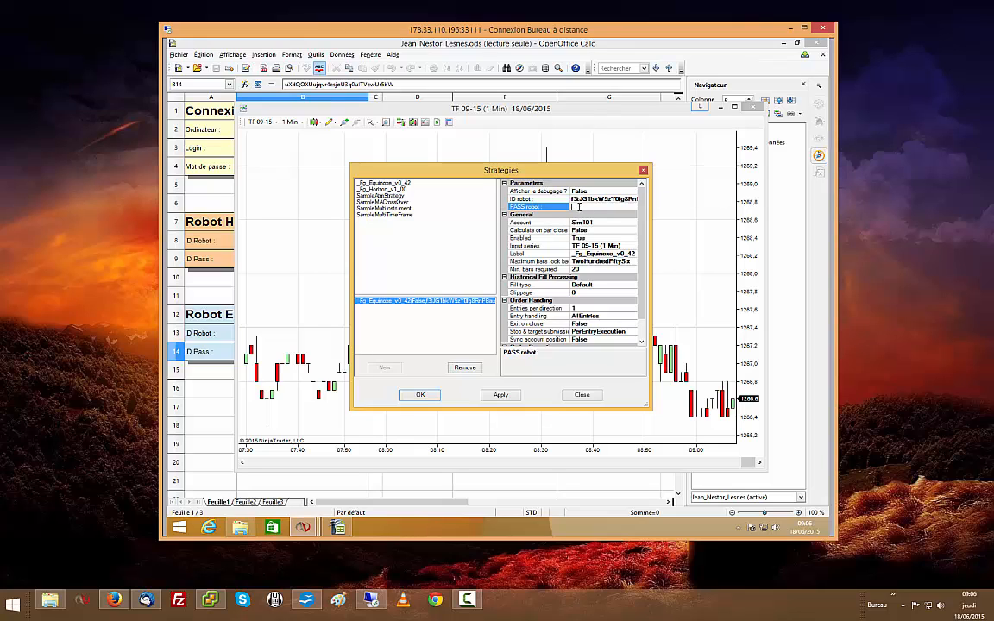
left_click(416, 396)
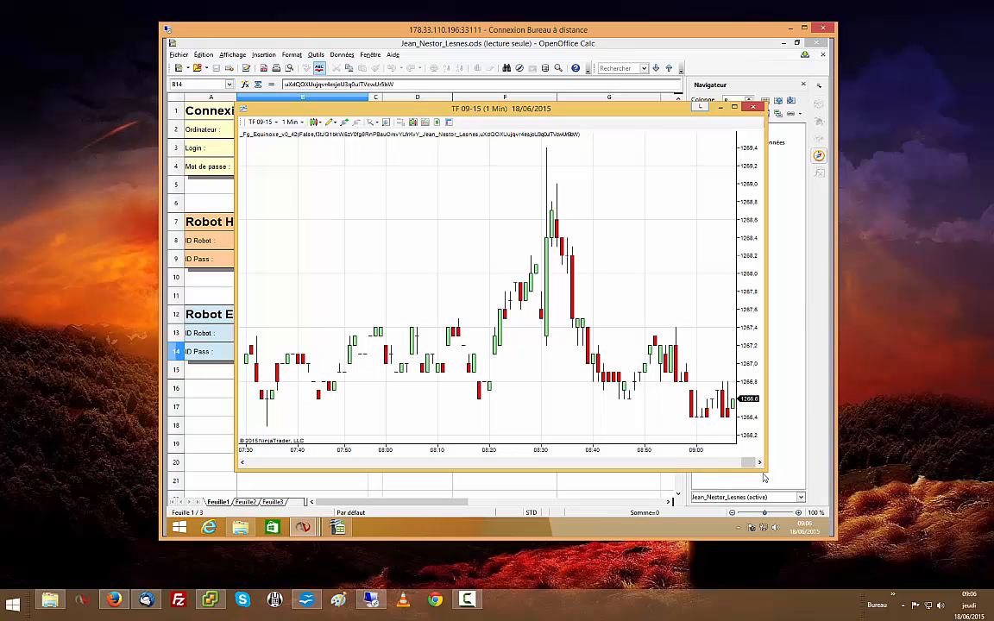
- Close the credentials spreadsheet and place the CL 07-15 and TF 09-15 charts side by side at the top
left_click_drag(762, 470, 593, 307)
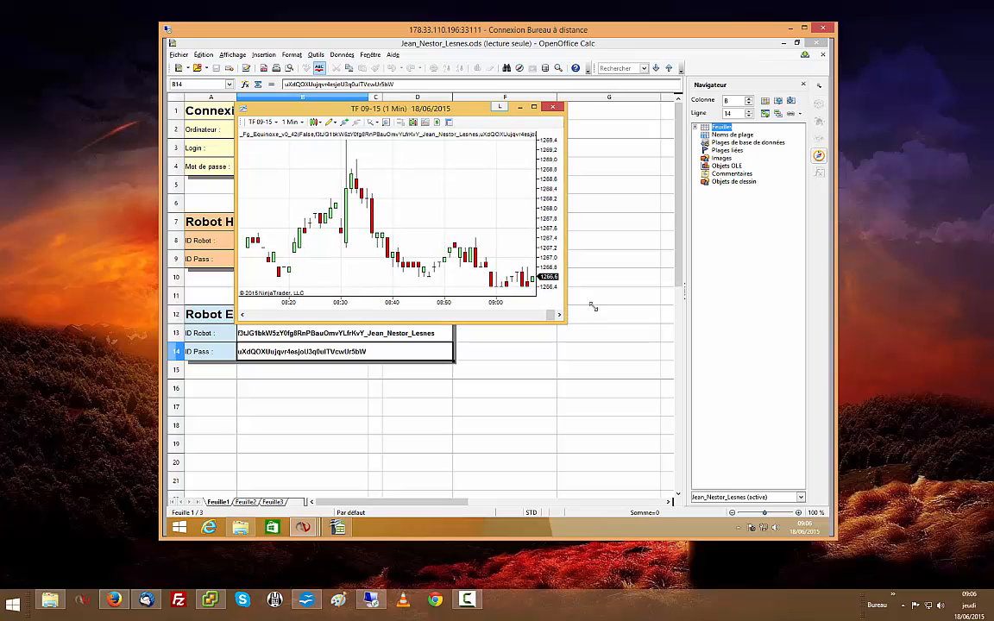
left_click(809, 42)
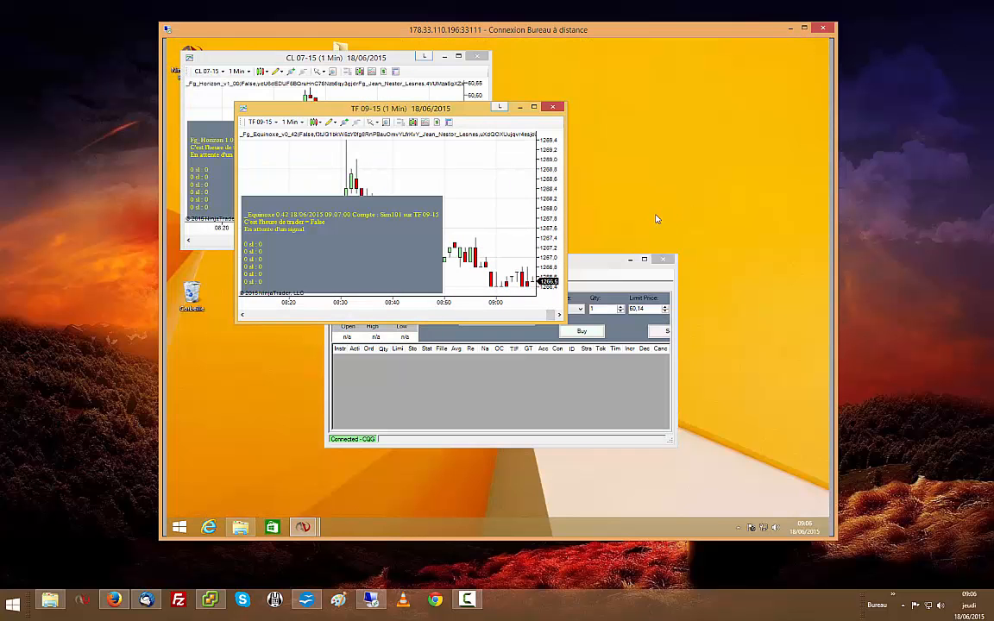
left_click_drag(423, 110, 669, 51)
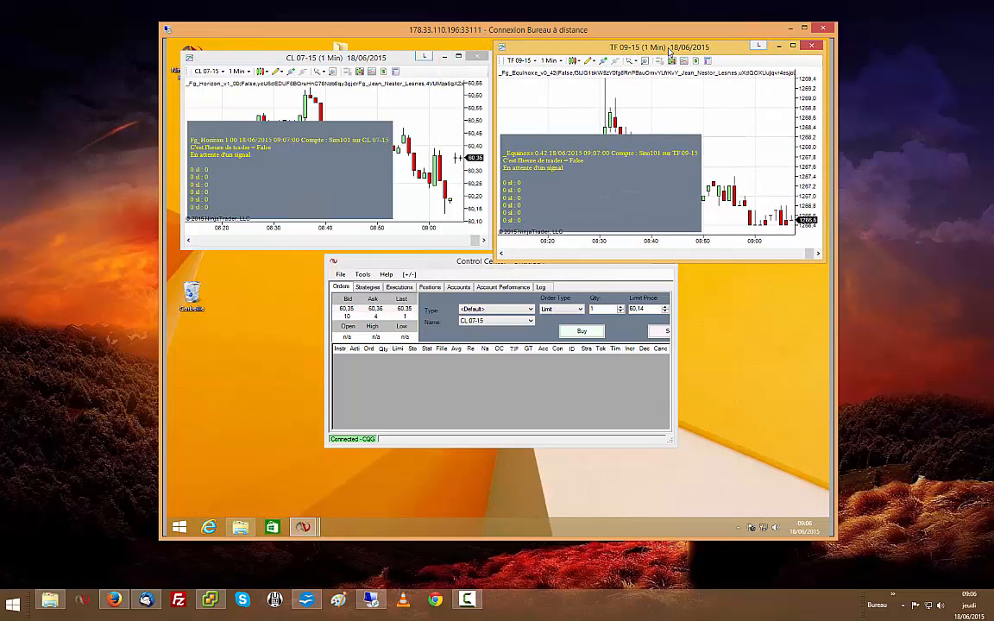
left_click_drag(379, 58, 373, 50)
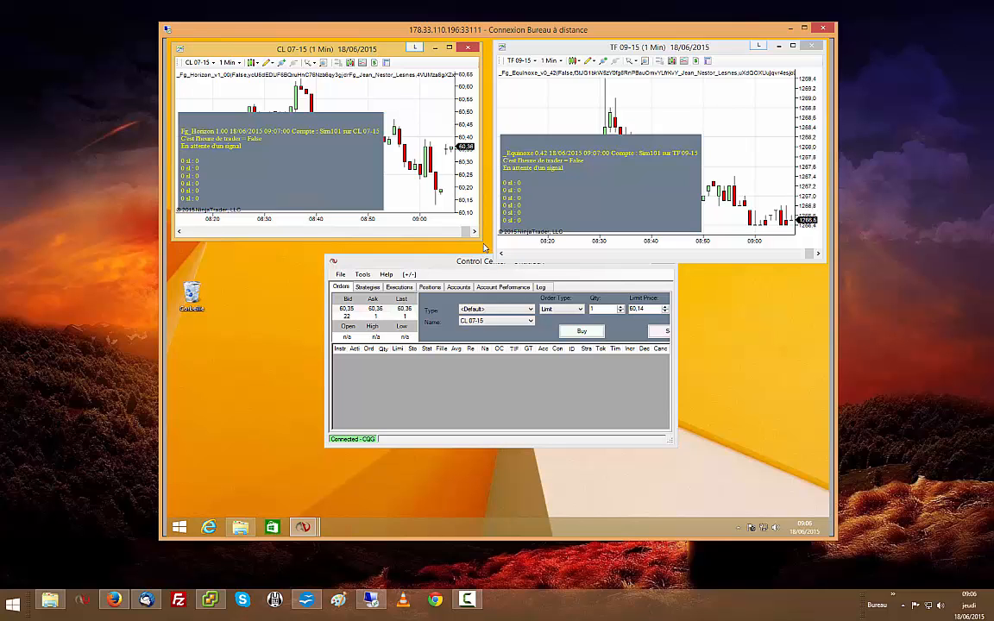
left_click_drag(482, 244, 490, 259)
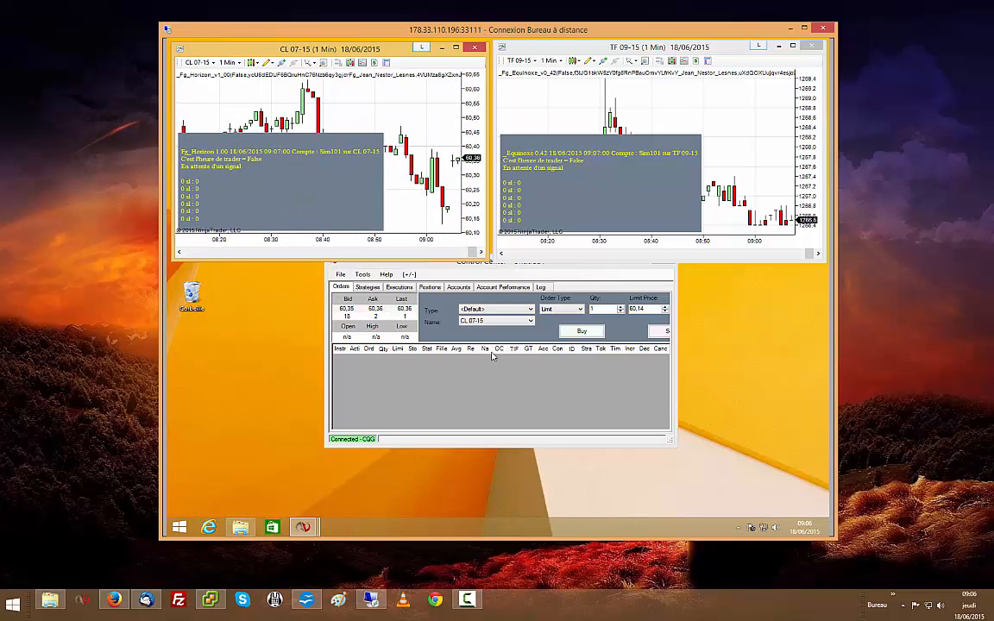
- Move the Control Center lower on screen and show its Strategies tab
left_click(494, 384)
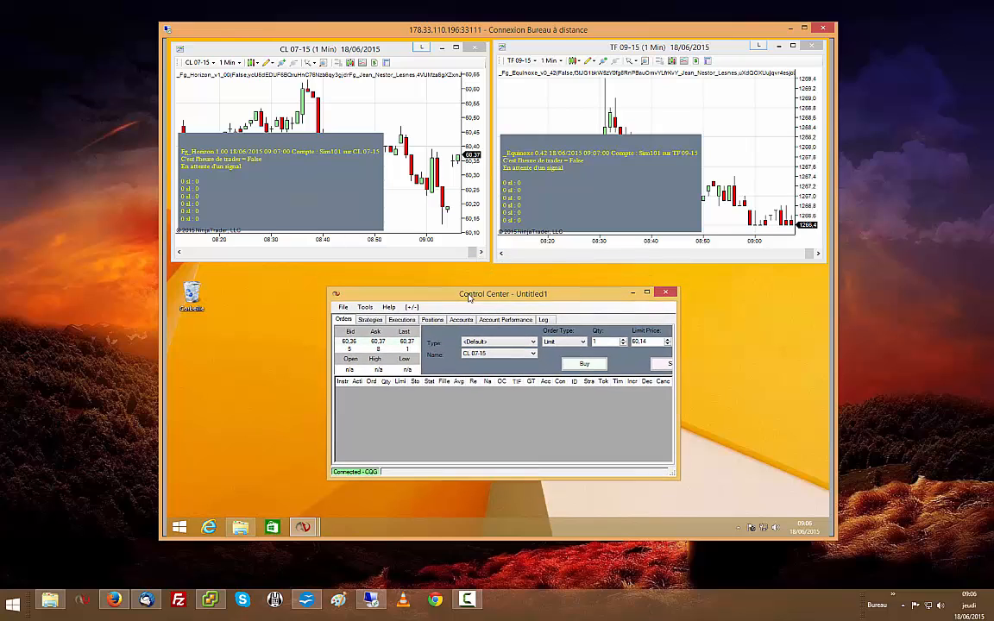
left_click_drag(423, 258, 425, 292)
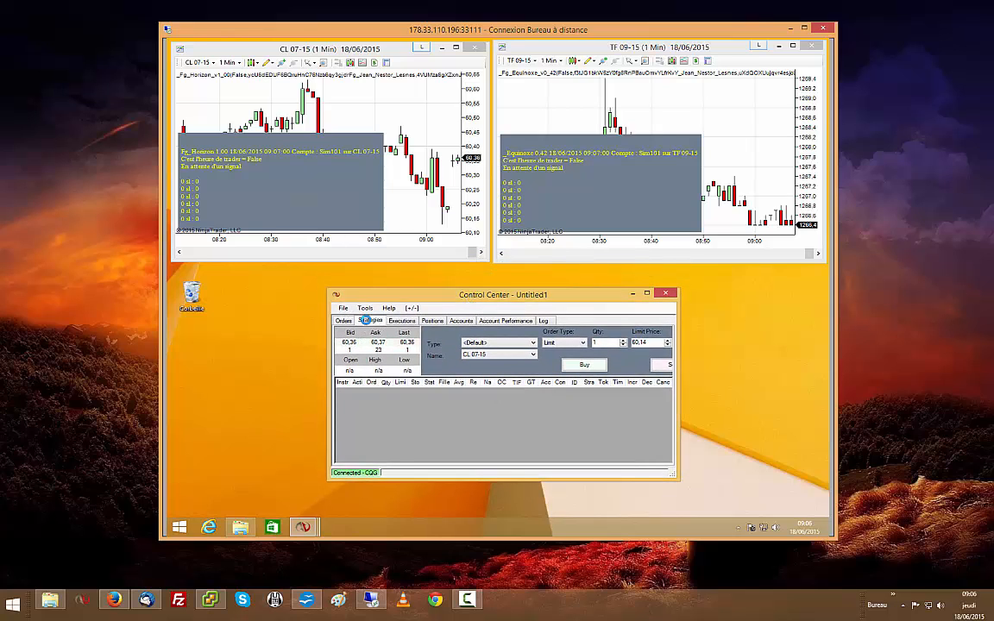
left_click(370, 320)
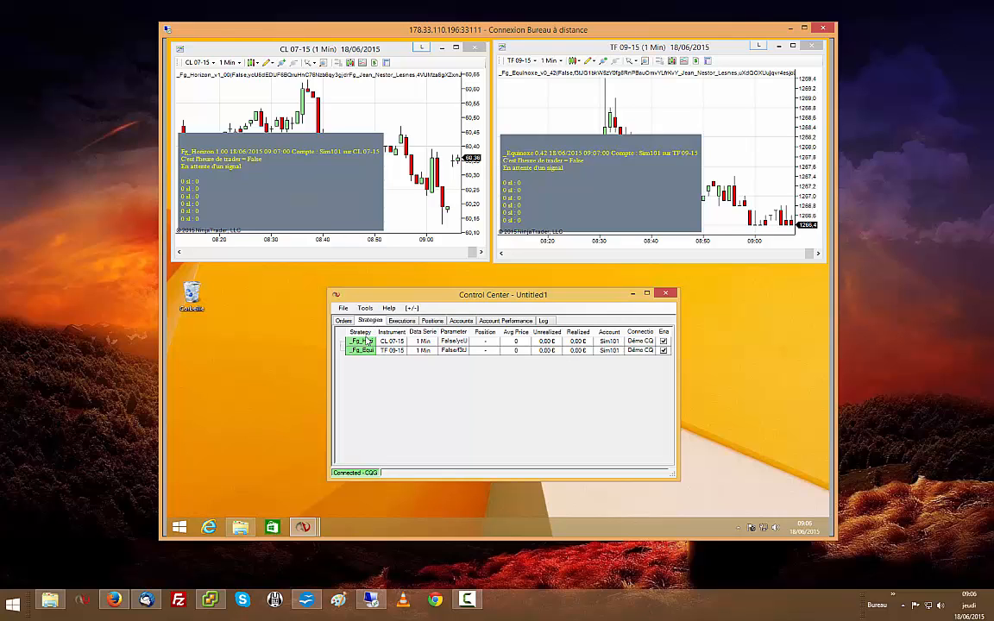
- Enable Equinoxe on TF 09-15, review Accounts, Performance, Executions and empty Positions, then lower the Recycle Bin
left_click(664, 351)
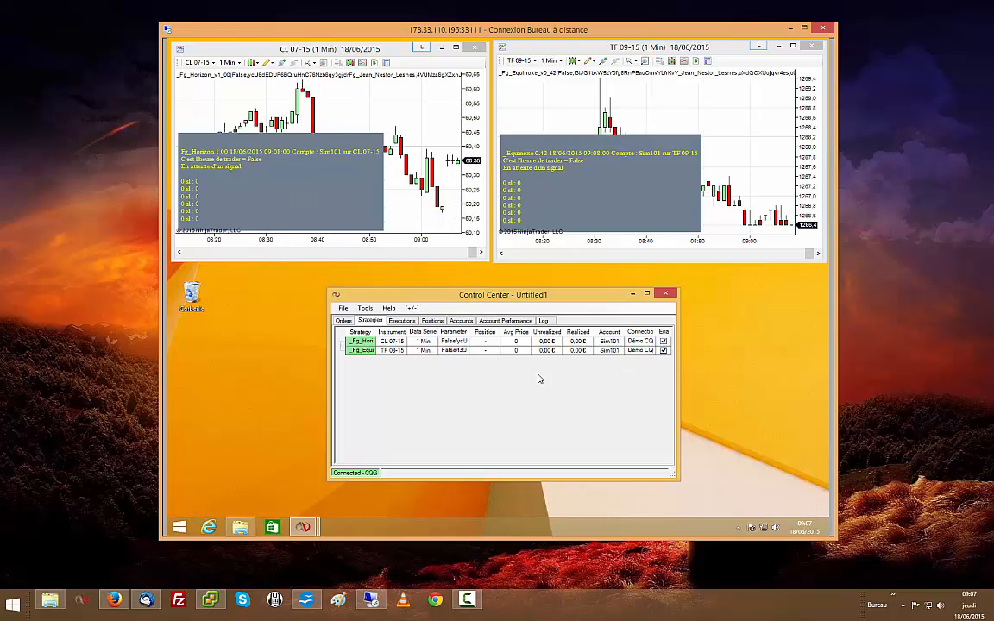
left_click(464, 321)
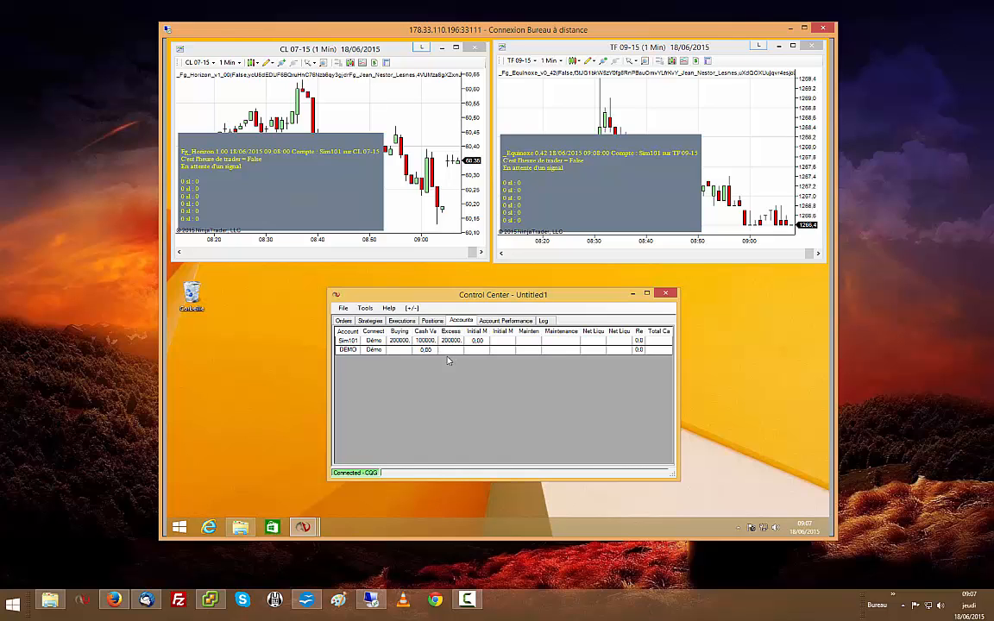
left_click(510, 323)
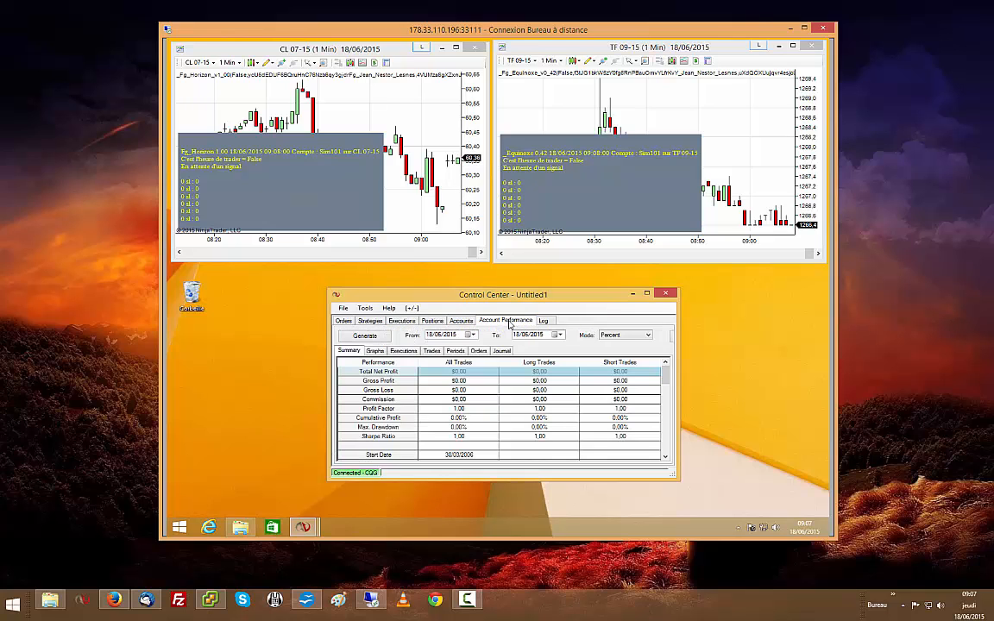
left_click(403, 322)
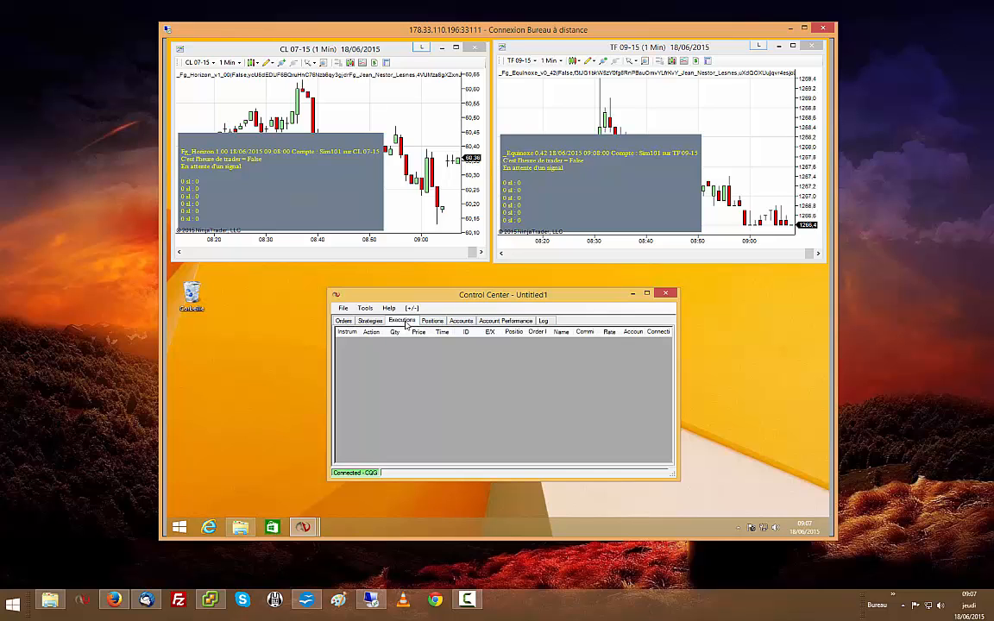
left_click(424, 322)
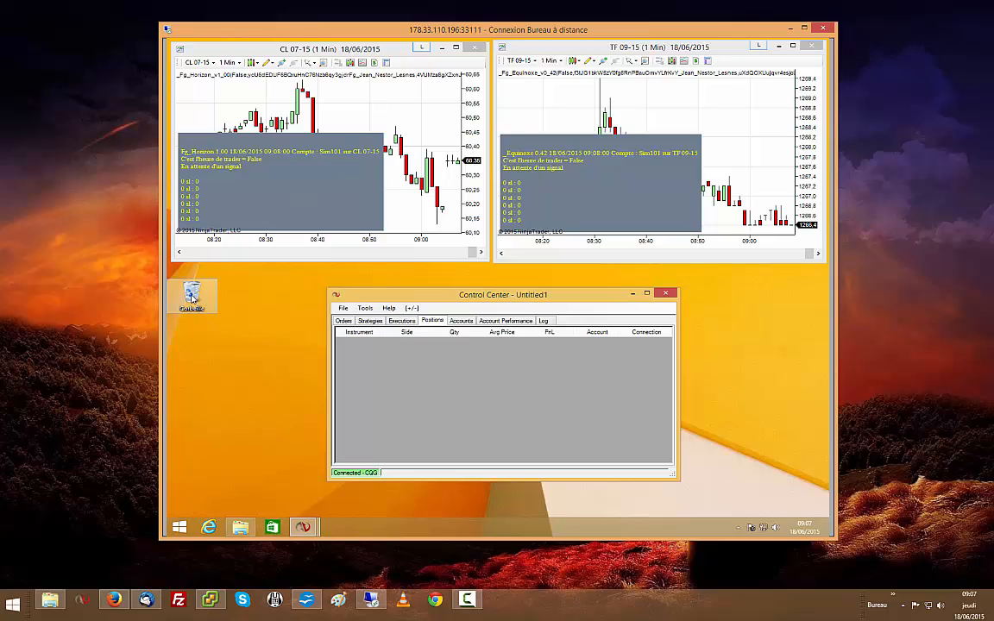
left_click_drag(195, 299, 189, 495)
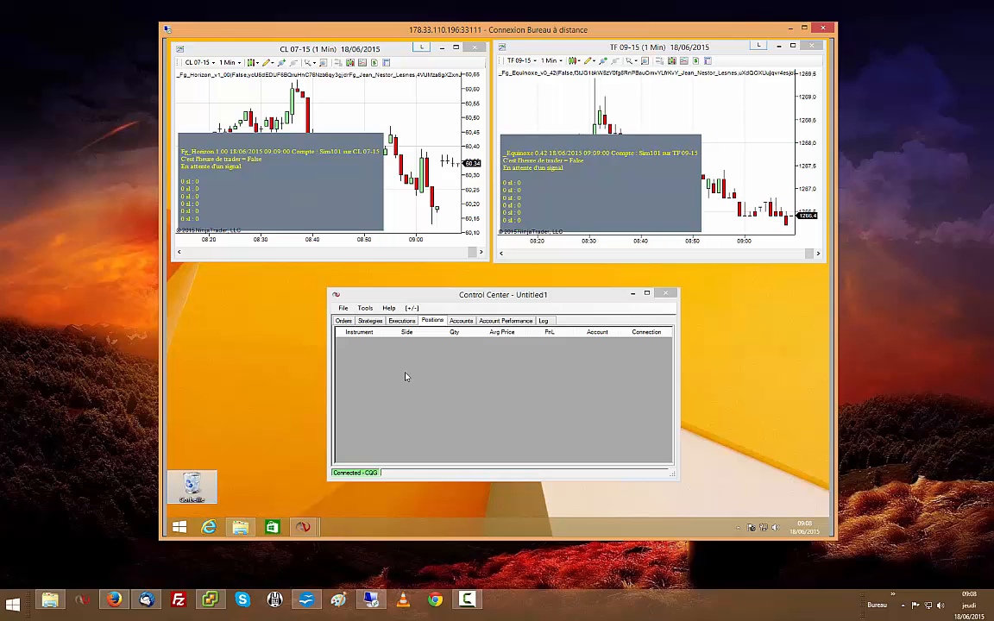
- Search 'compte', open Vos paramètres de compte, and start the password change under Options de connexion
left_click(182, 530)
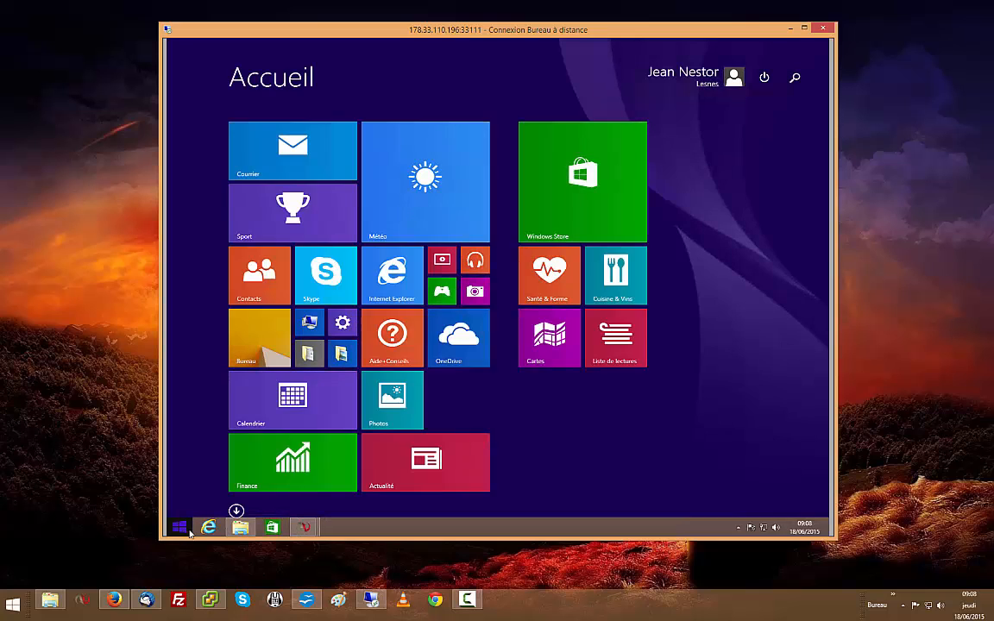
left_click(795, 77)
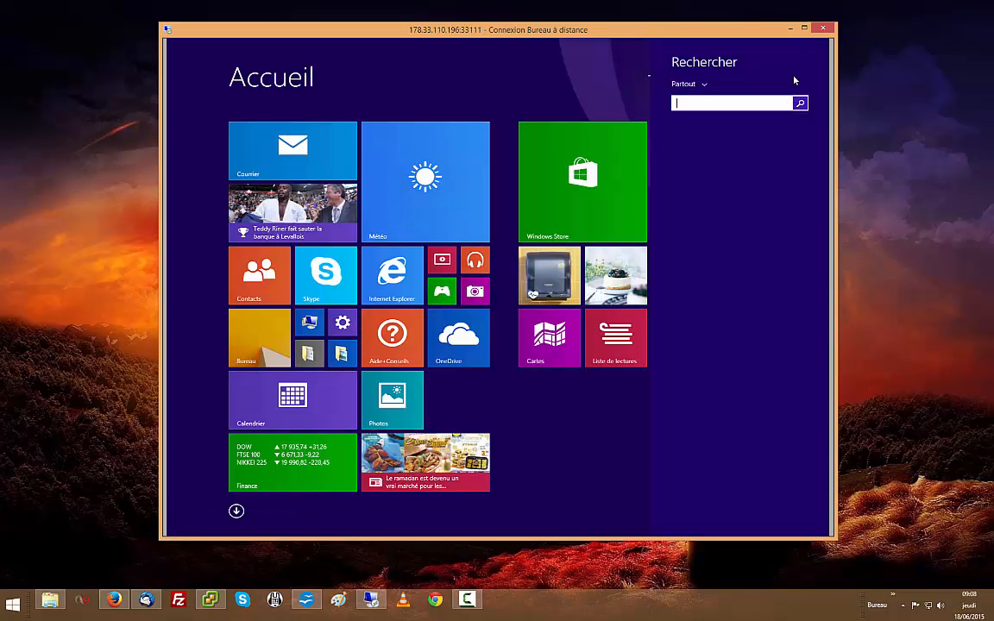
type("compte")
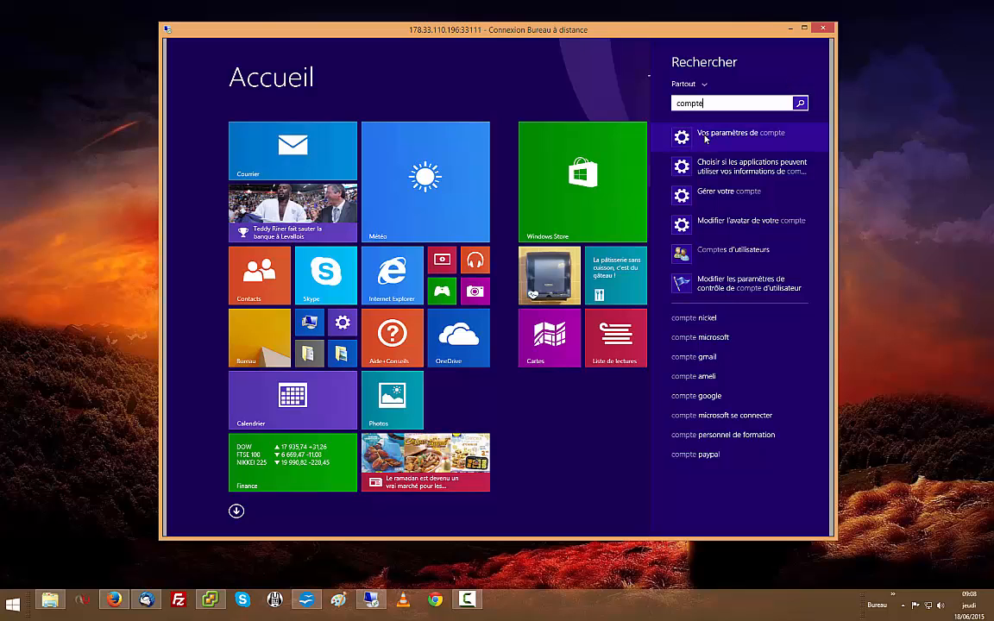
left_click(705, 138)
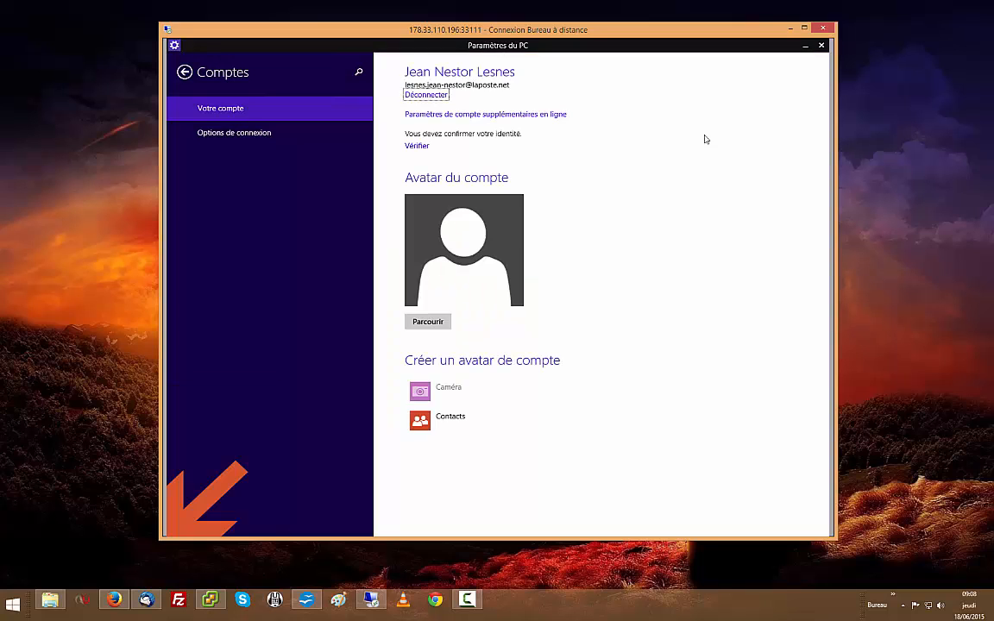
left_click(247, 136)
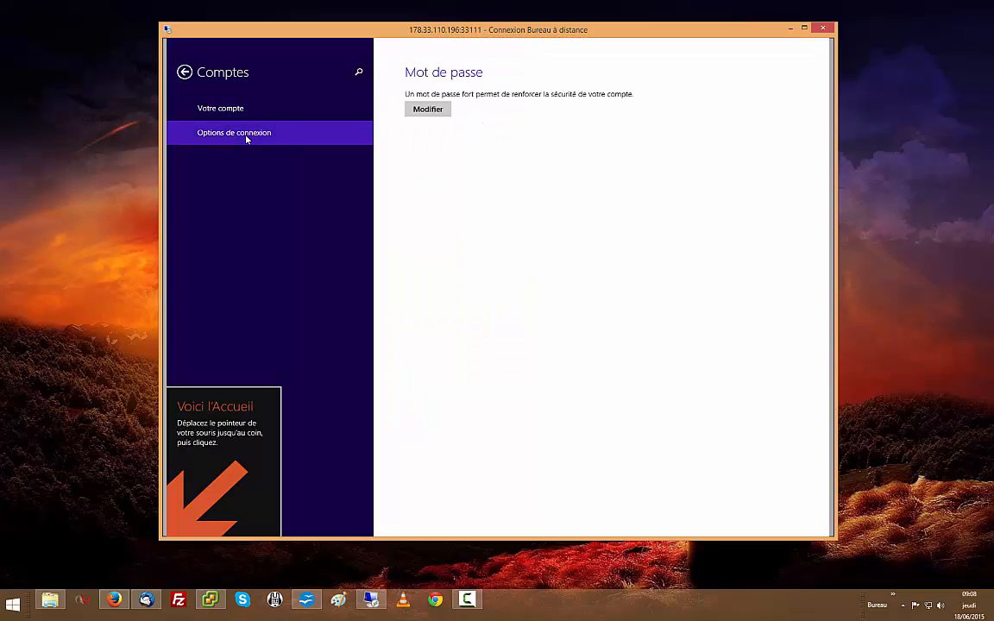
left_click(420, 110)
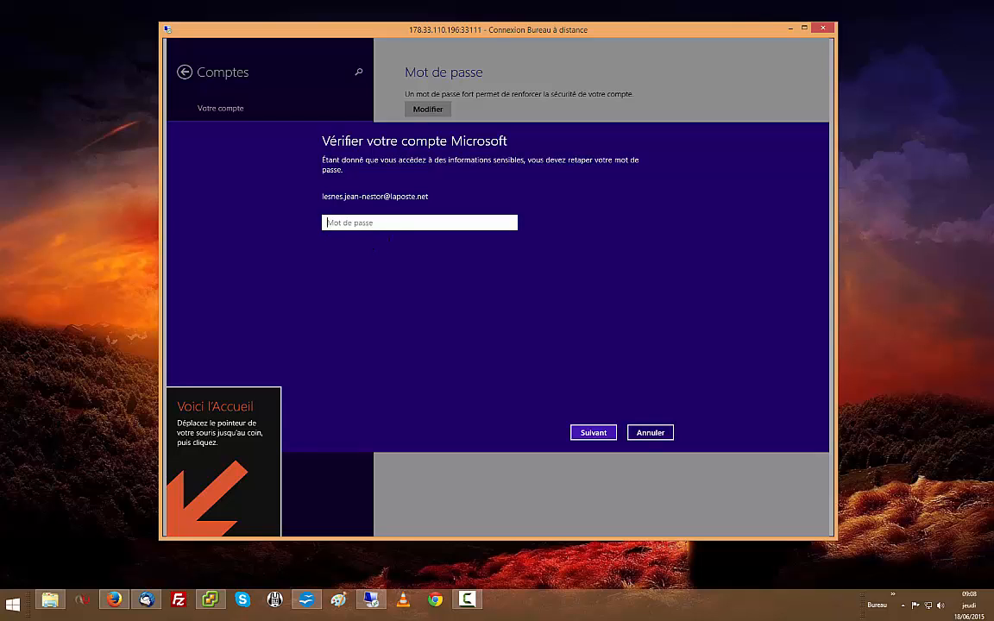
- Verify with the current password, then fill in the old, new and confirmation password fields
type("••••••••")
left_click(596, 434)
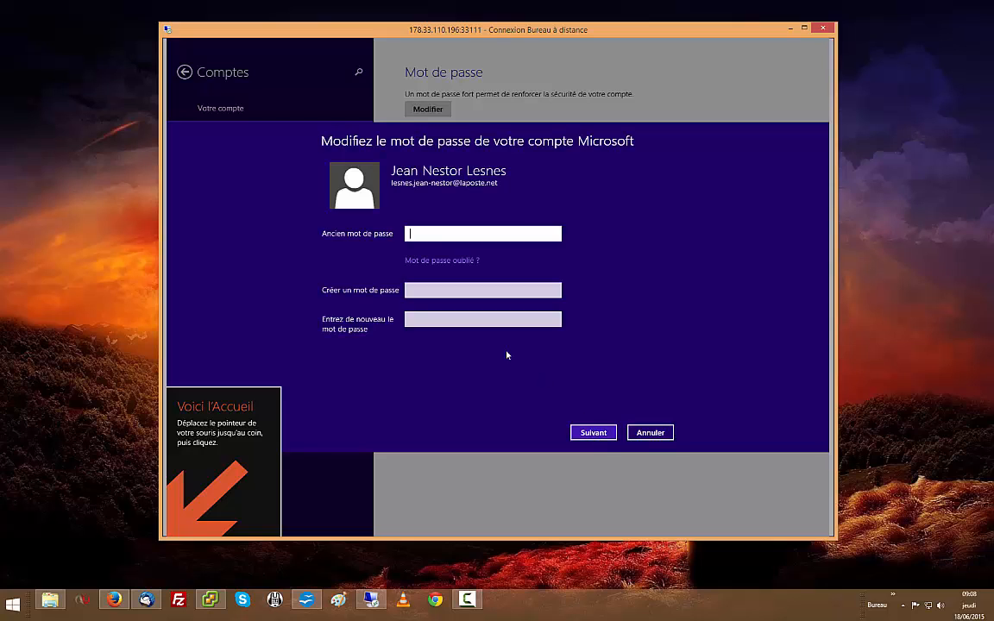
type("********")
key("Tab")
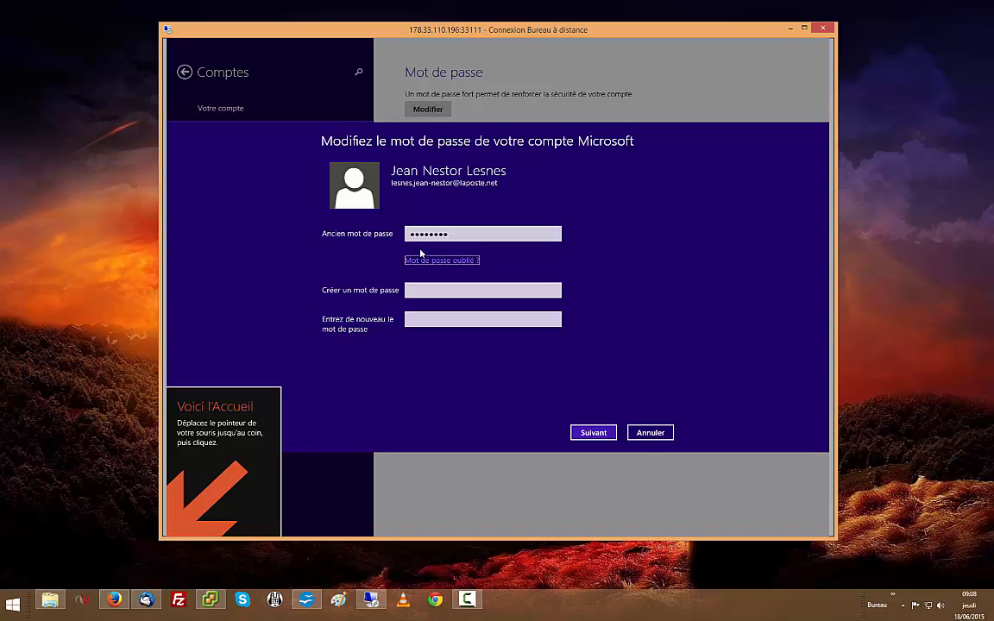
key("Tab")
type("****")
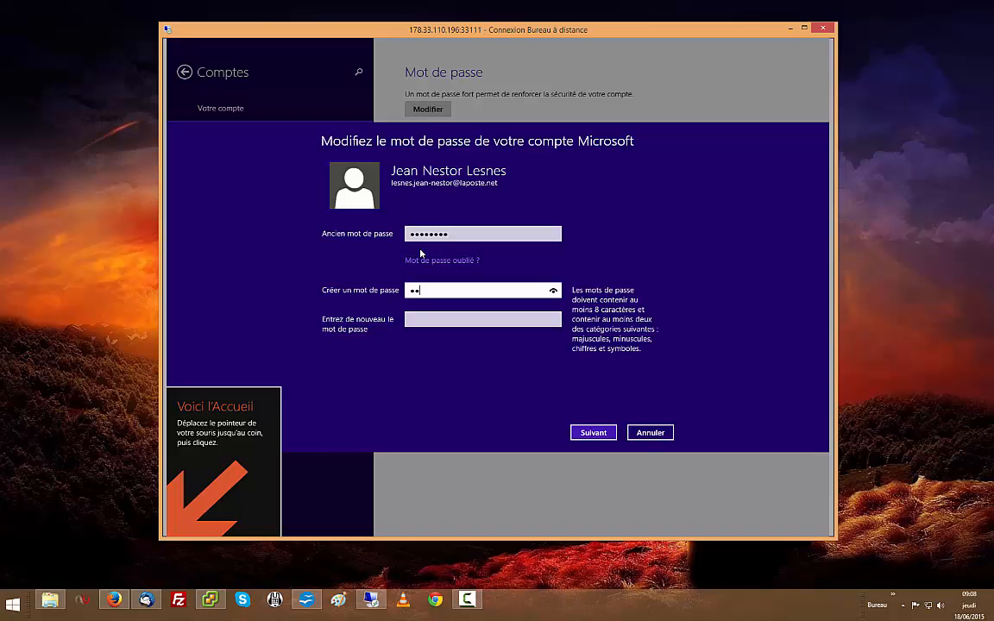
type("****")
key("Tab")
type("**")
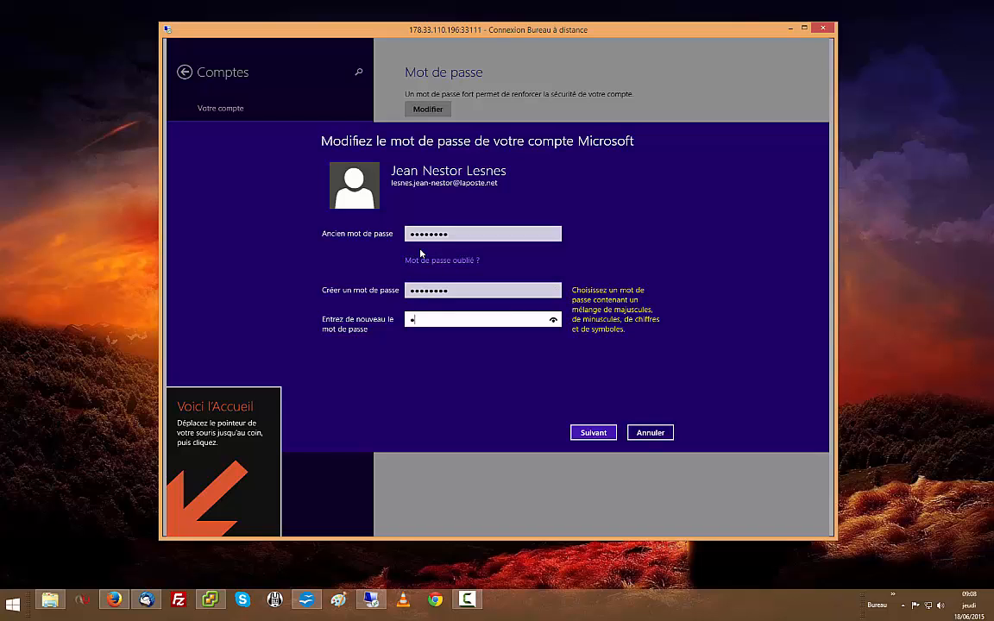
type("******")
key("BackSpace")
key("BackSpace")
key("BackSpace")
key("BackSpace")
key("BackSpace")
key("BackSpace")
key("BackSpace")
key("BackSpace")
type("********")
- Correct the new password, submit and finish the change, then close the Remote Desktop window
left_click(425, 290)
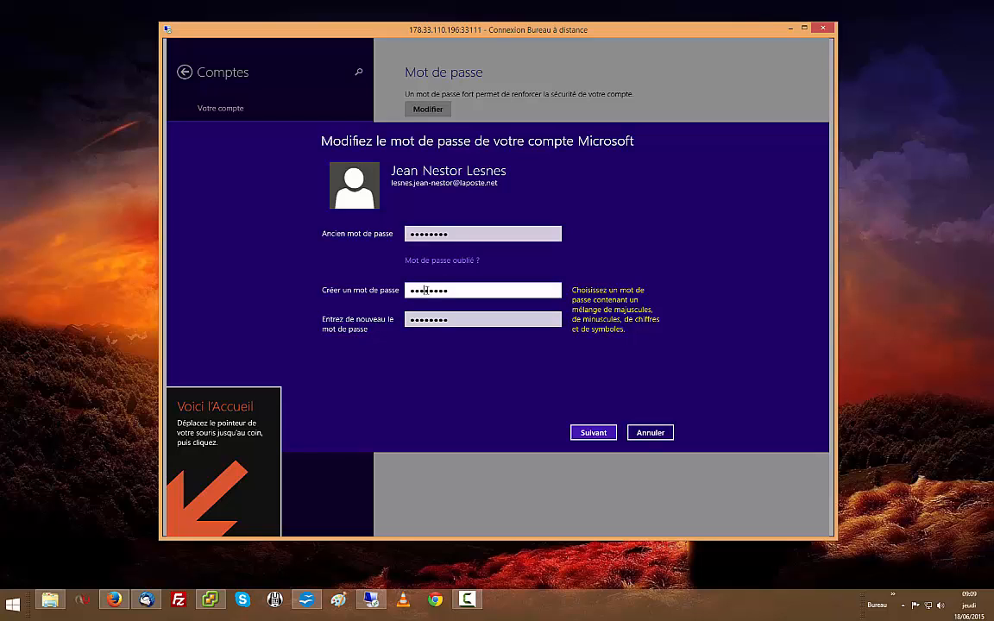
double_click(426, 290)
type("********")
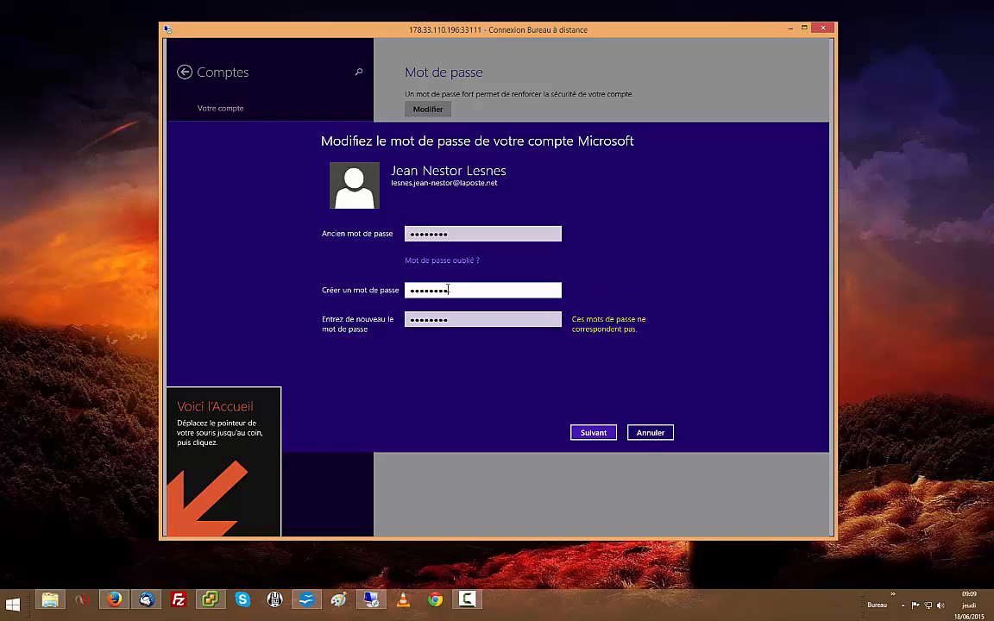
left_click(466, 319)
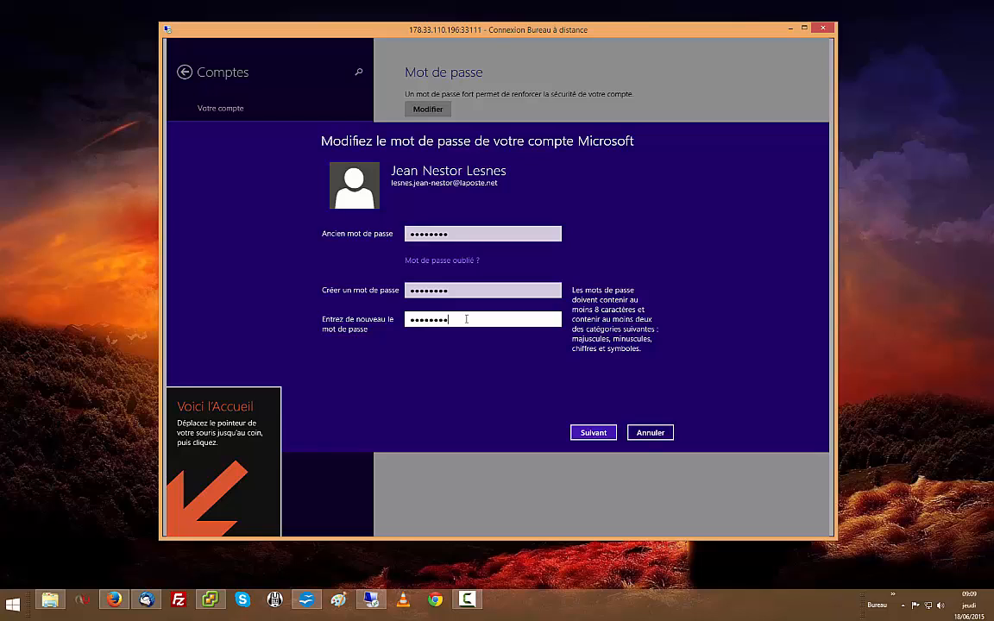
key("Return")
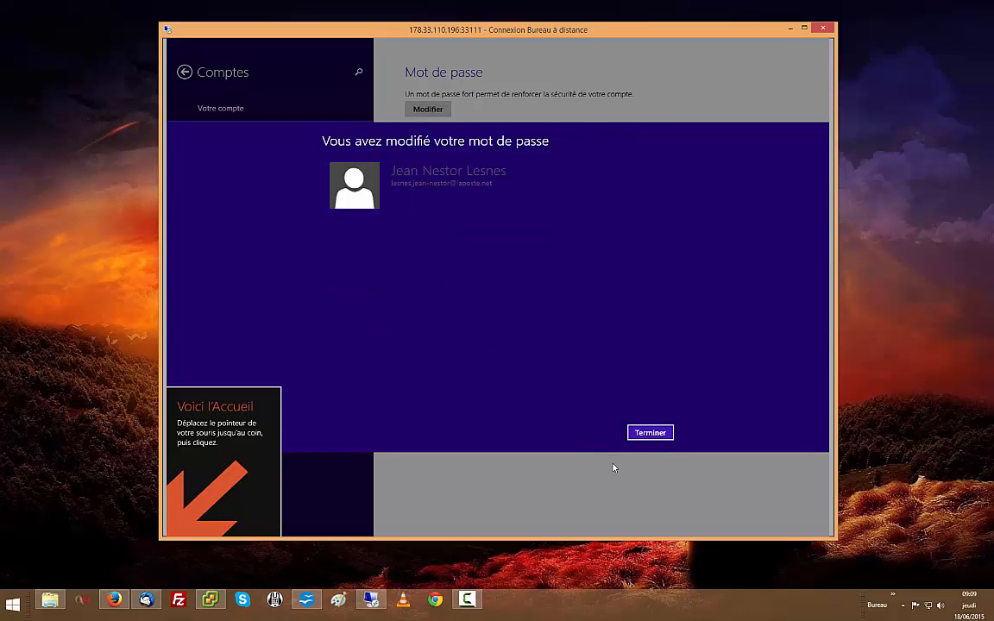
left_click(640, 433)
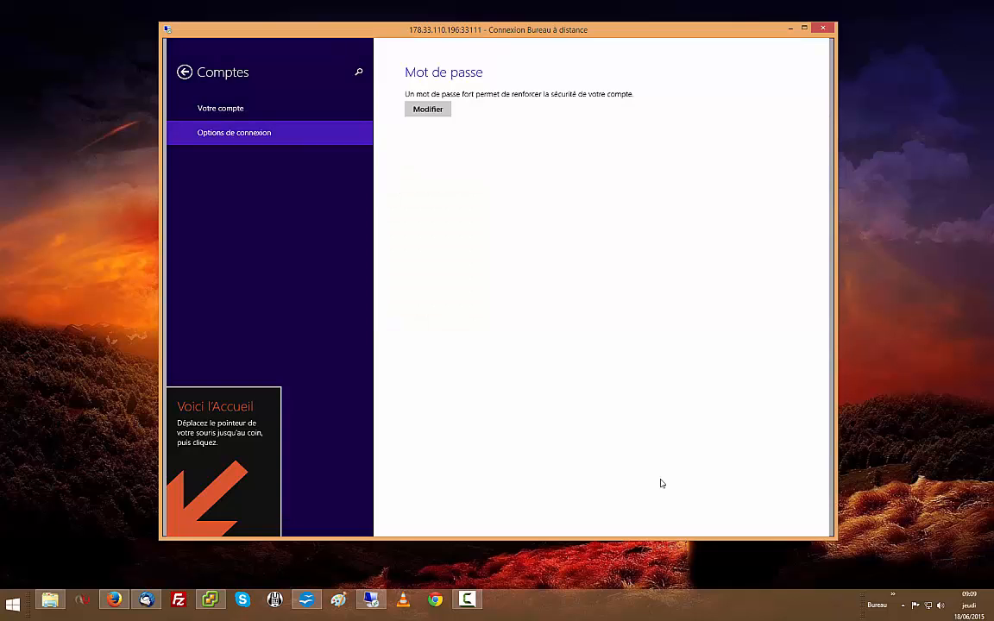
left_click(824, 31)
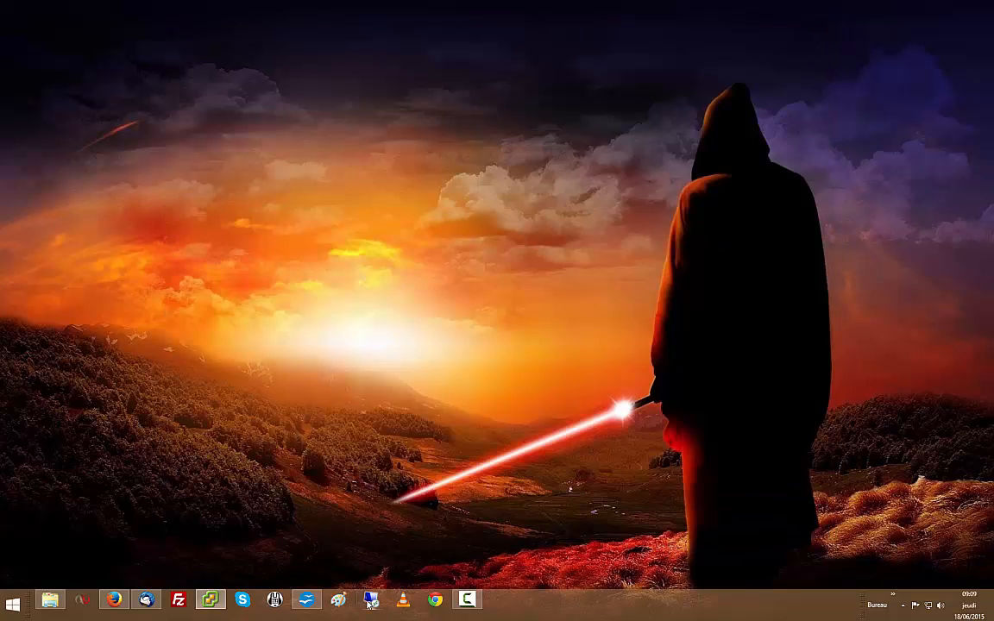
- Reconnect via Remote Desktop using another account, entering the account e-mail and the new password
left_click(370, 601)
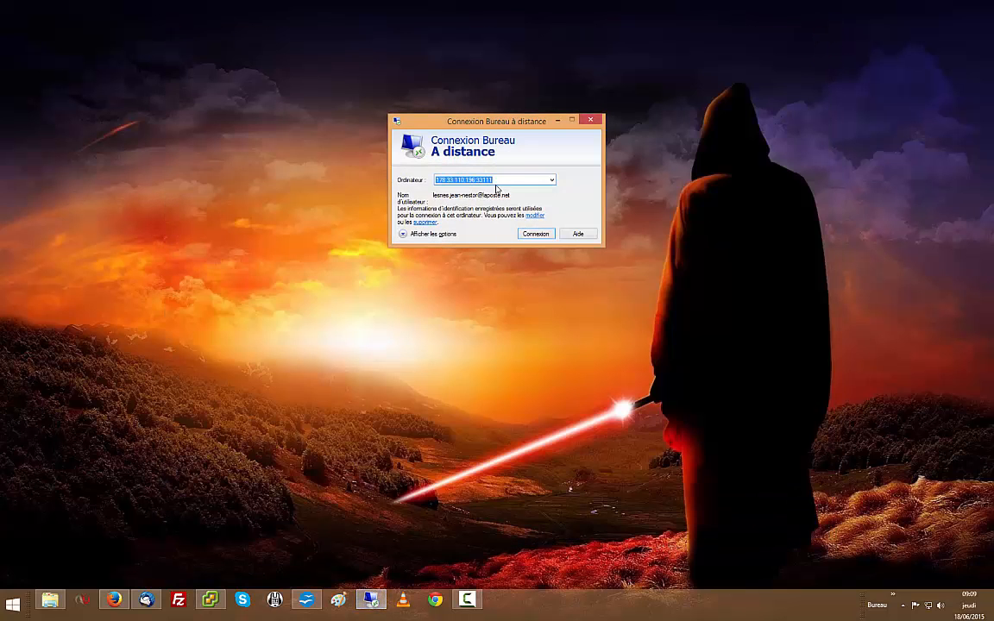
left_click(534, 234)
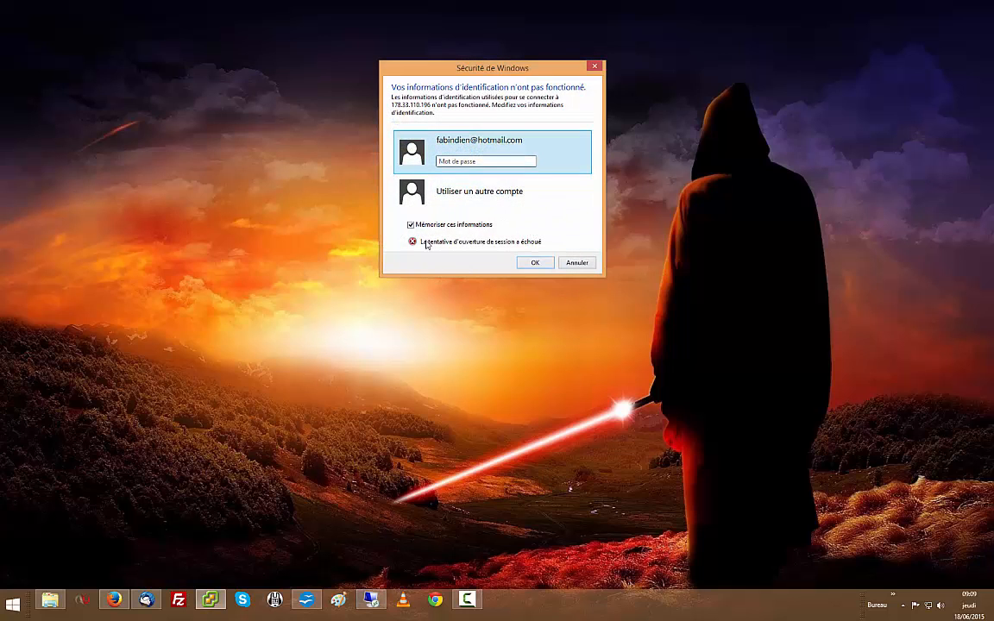
left_click(466, 198)
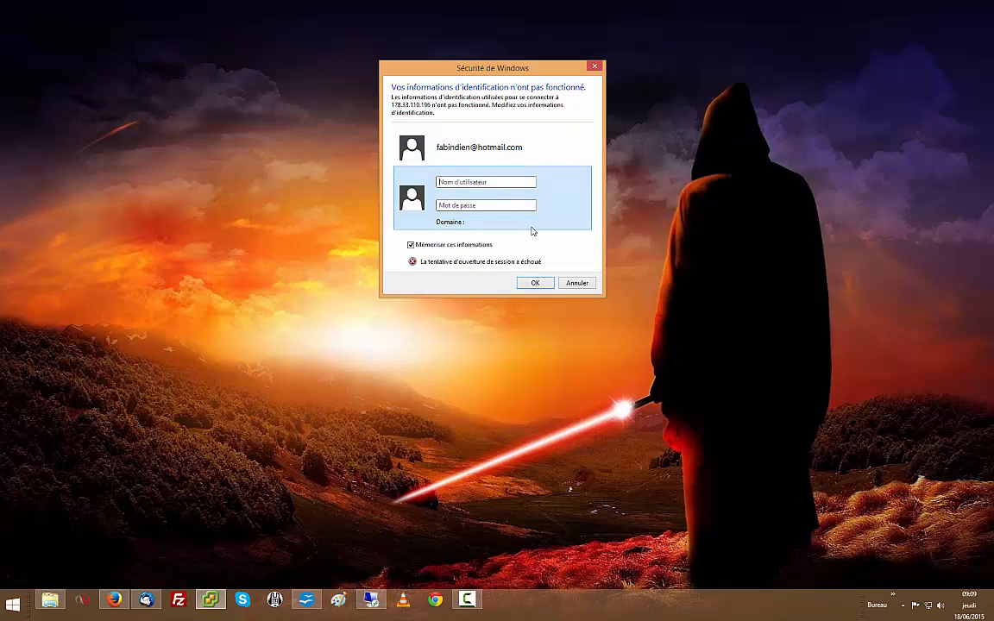
key("Tab")
type("•••")
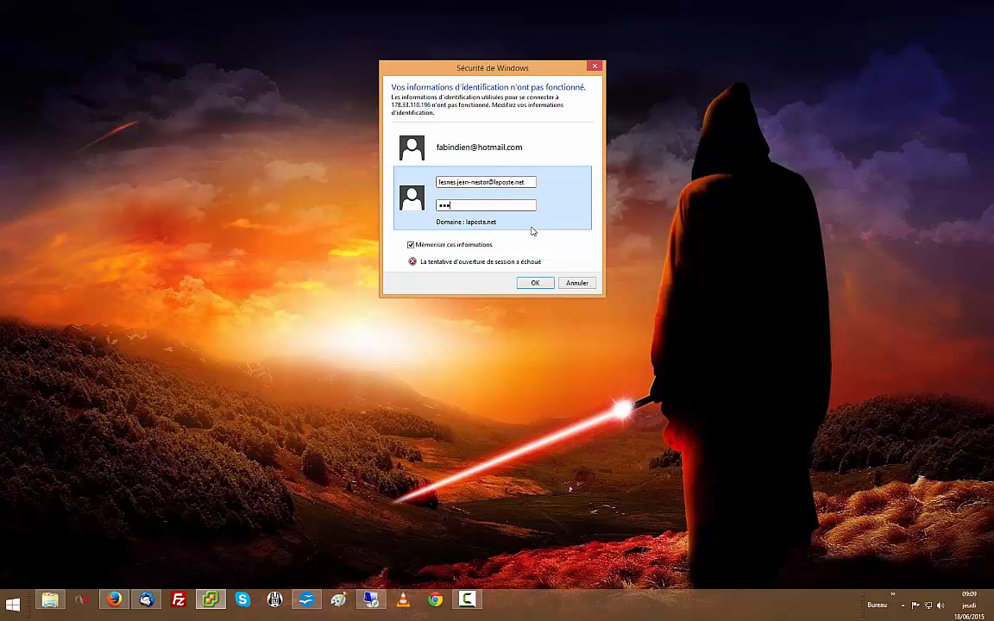
type("•••••")
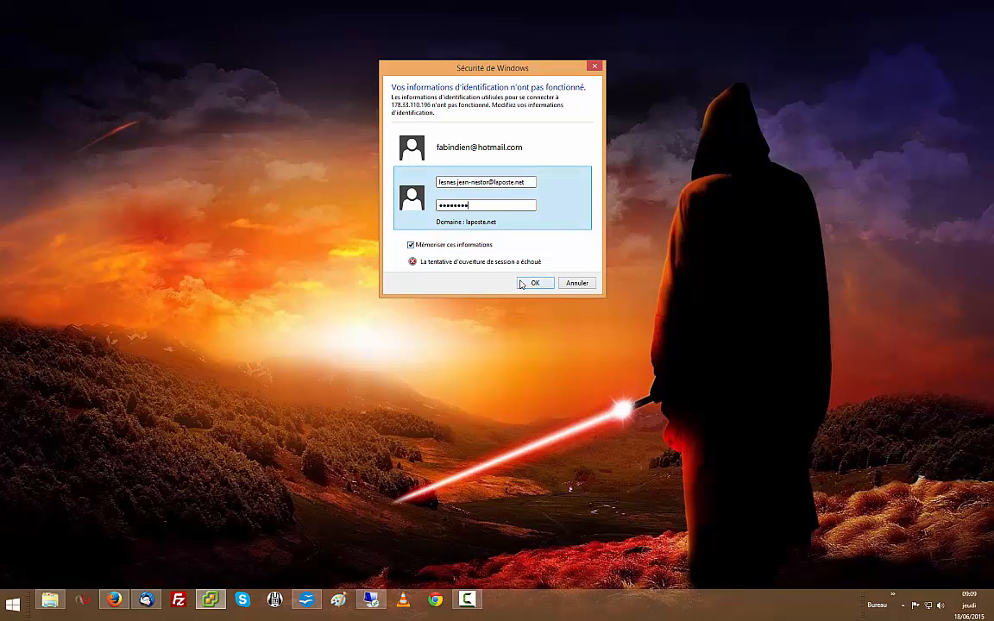
- Confirm the Windows Security credentials to open the remote server's desktop
left_click(522, 284)
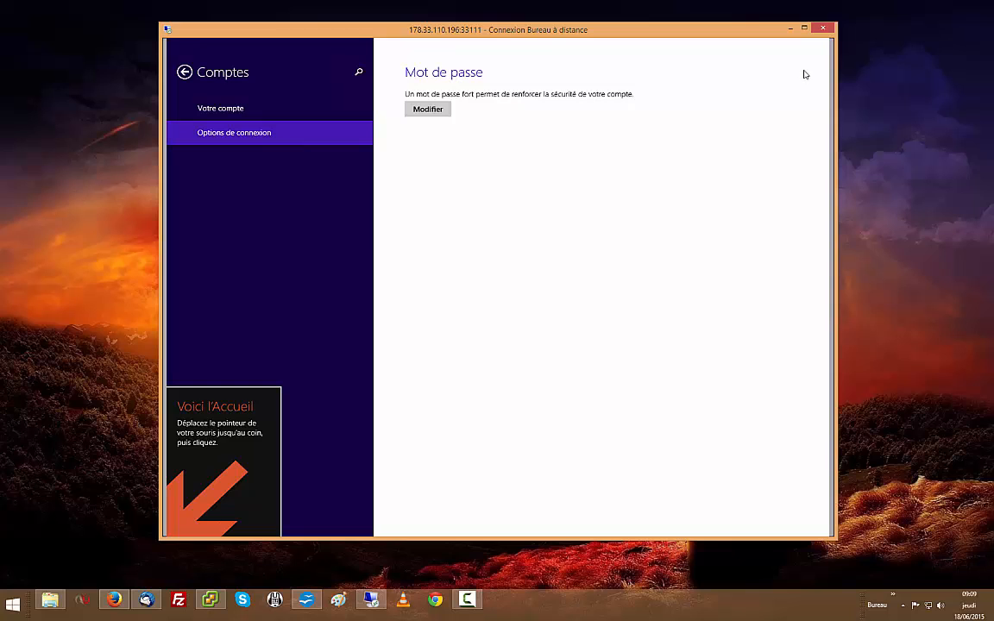
- Close the remote PC Settings app, then nudge and slightly enlarge the CL 07-15 chart
mouse_move(672, 49)
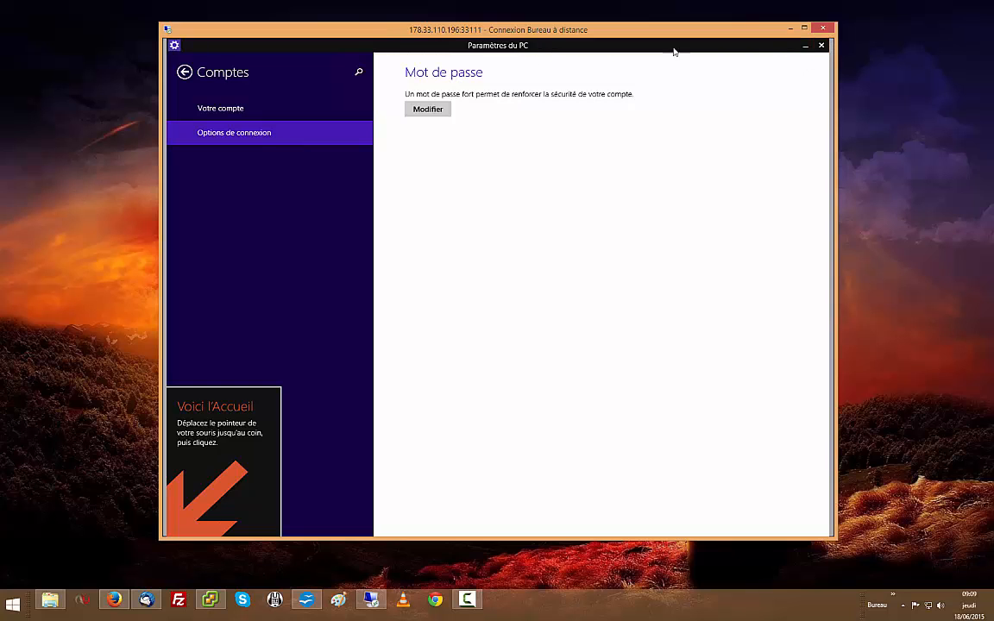
left_click(821, 47)
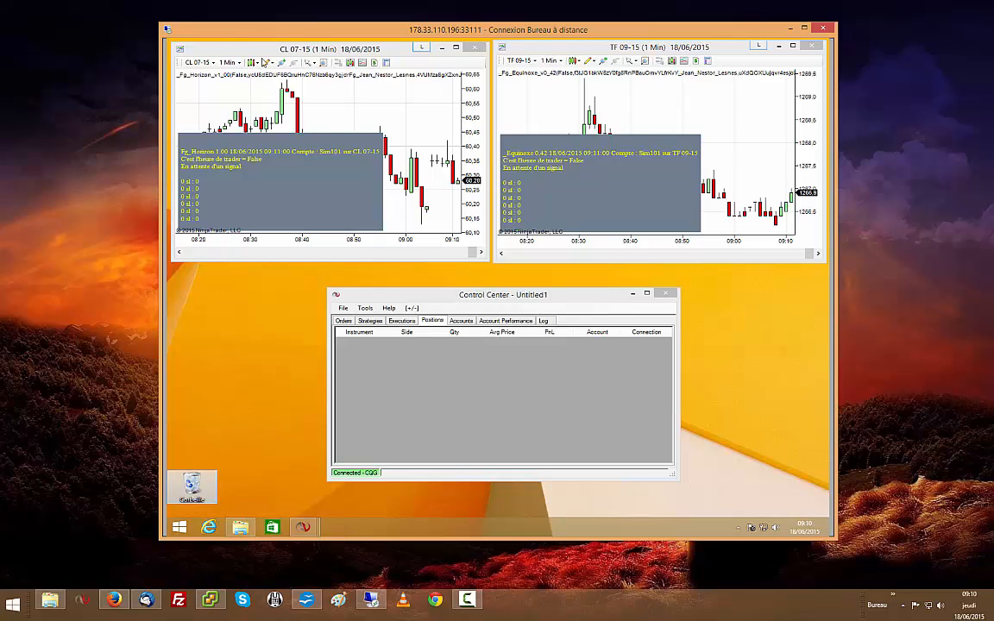
left_click(239, 50)
left_click_drag(255, 52, 252, 49)
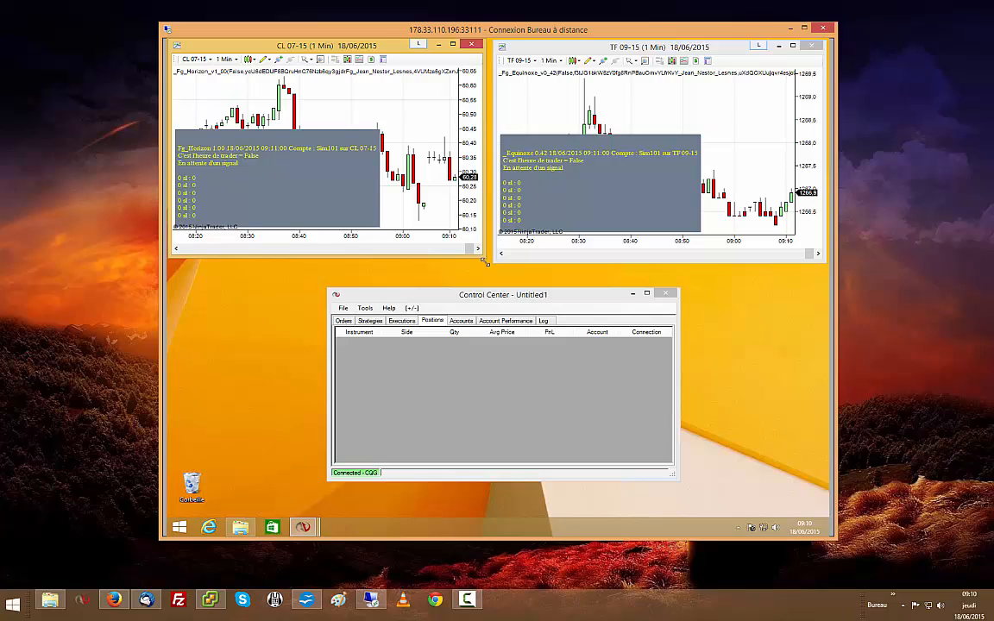
left_click_drag(485, 264, 486, 264)
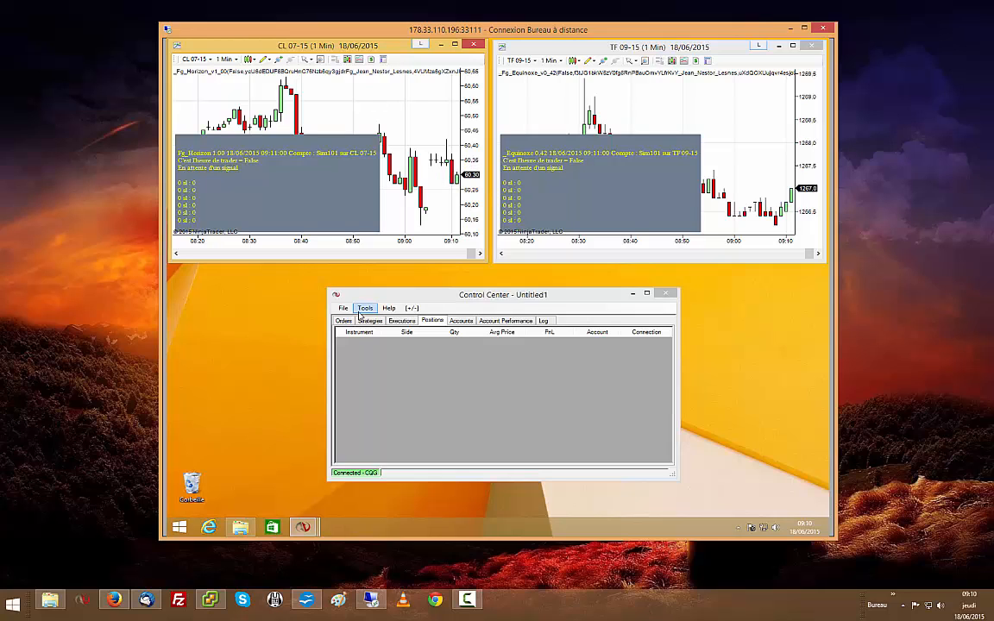
- Show Account Performance in Control Center and launch Internet Explorer on the remote desktop
left_click(495, 322)
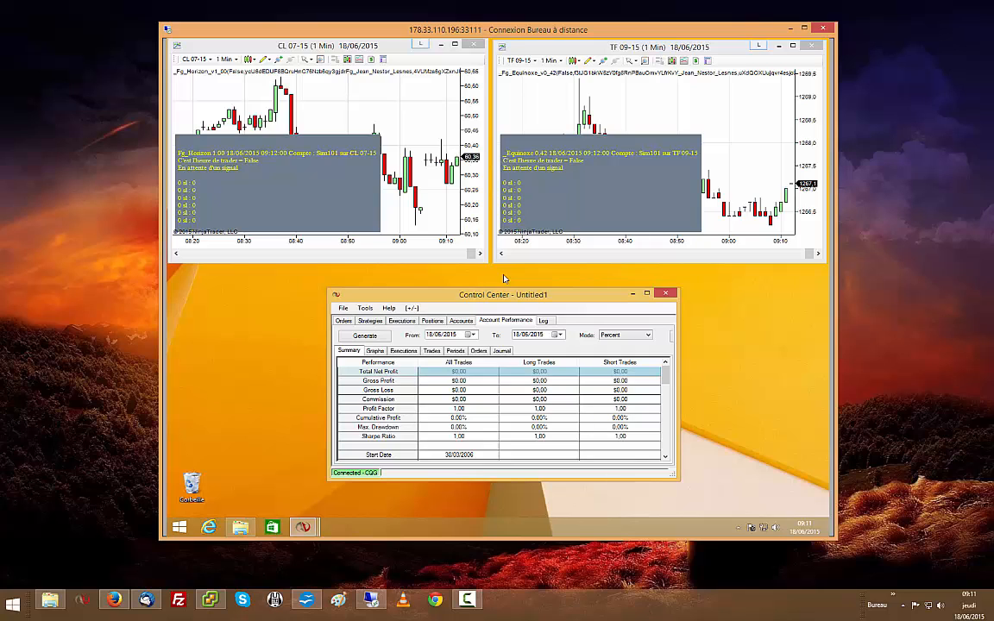
left_click(208, 531)
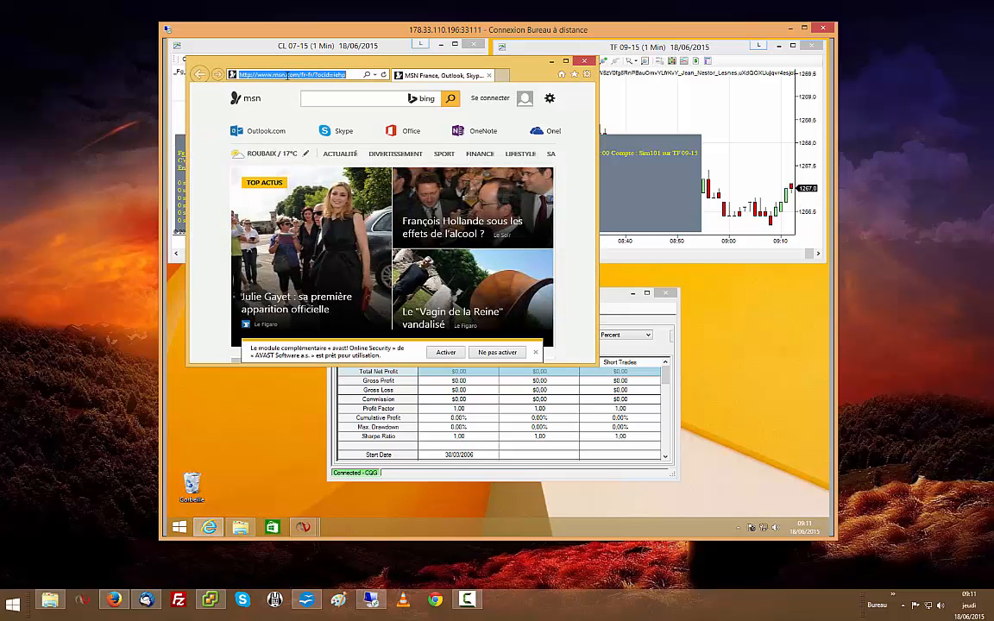
- Search the web for speedtest and open the Speedtest.net by Ookla site
type("d")
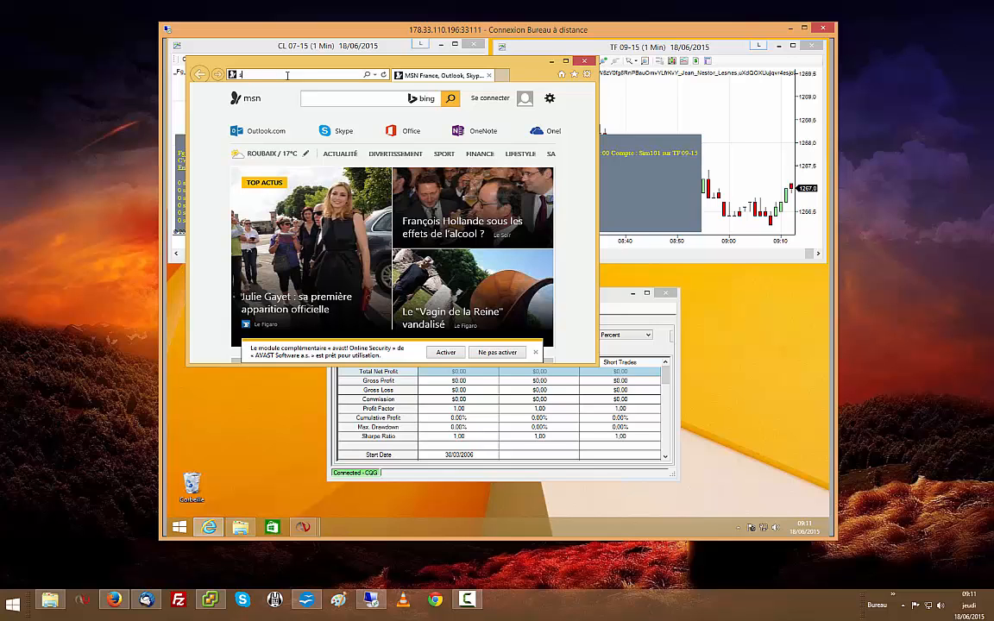
type("p")
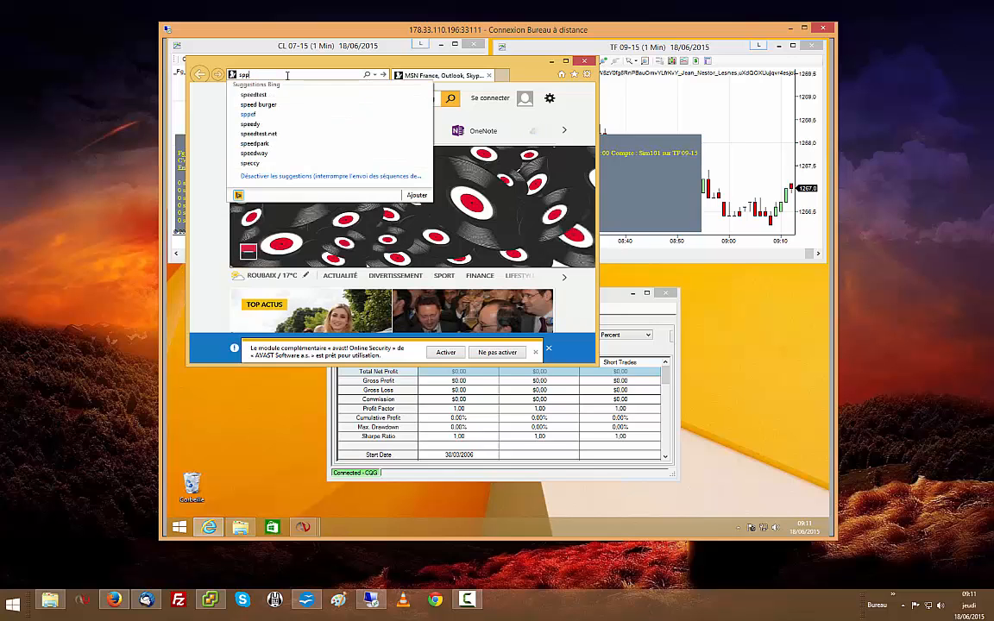
type("ee")
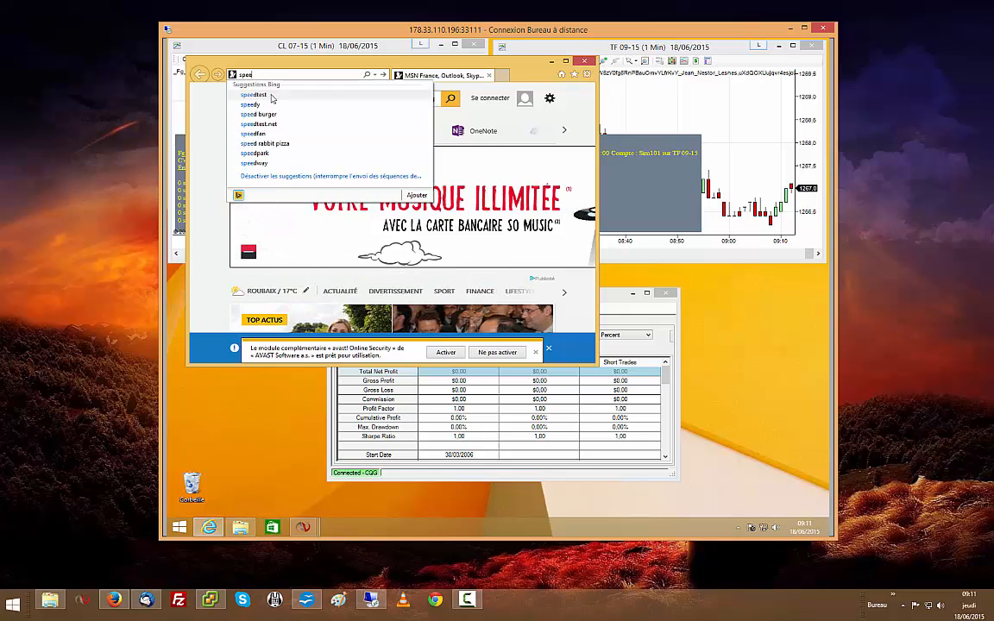
left_click(270, 95)
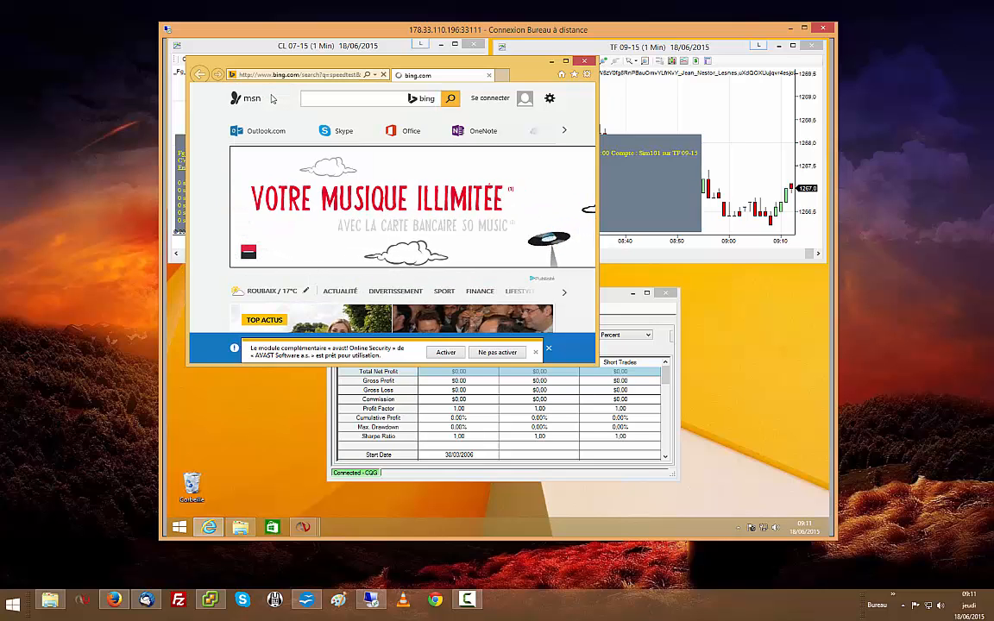
left_click(283, 175)
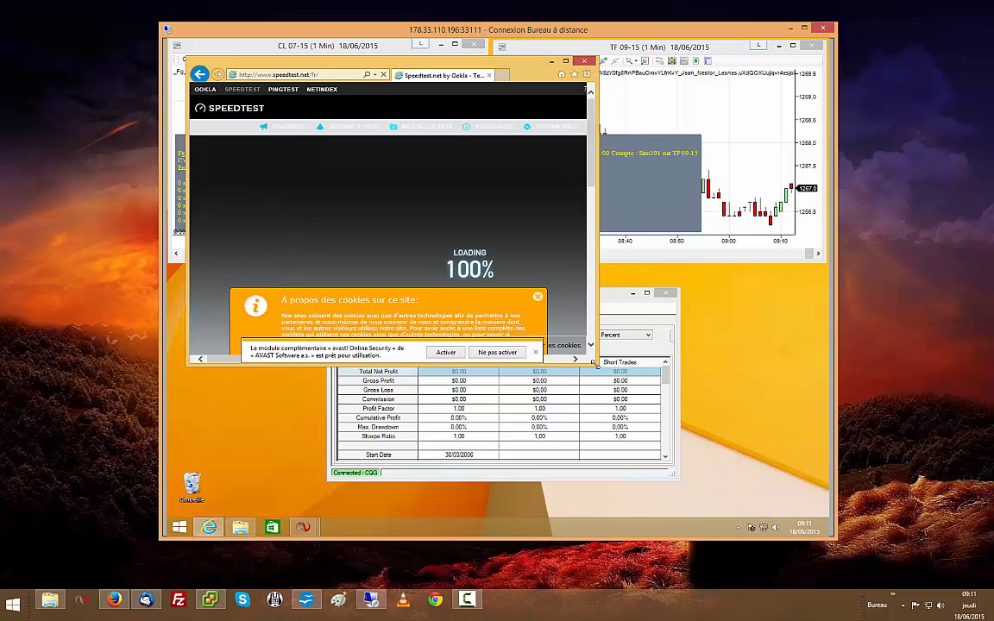
- Enlarge the browser, dismiss the Avast notification and close the Reimage repair tab
left_click_drag(594, 363, 683, 432)
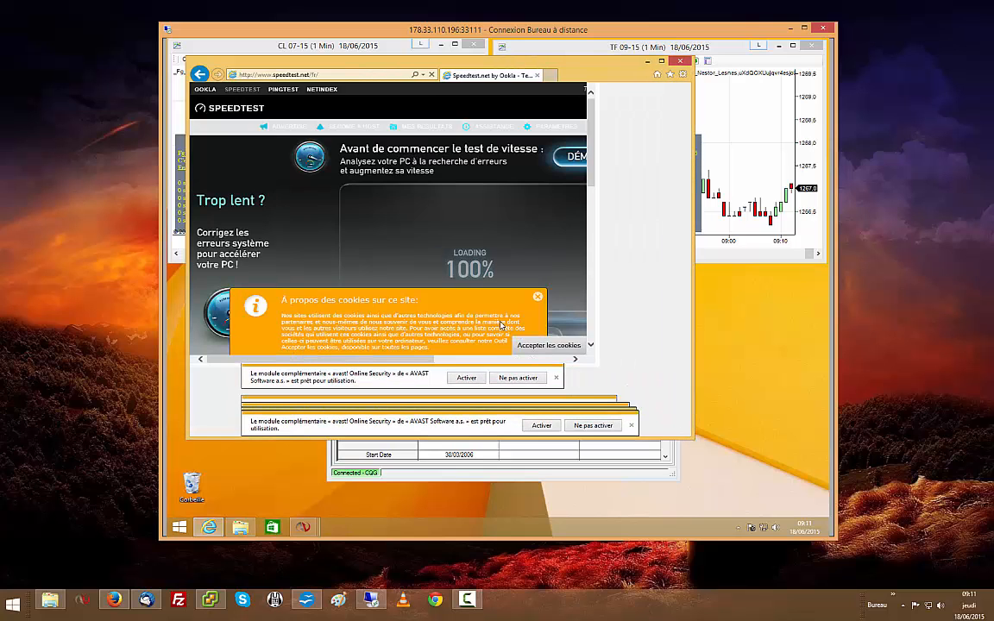
left_click(582, 157)
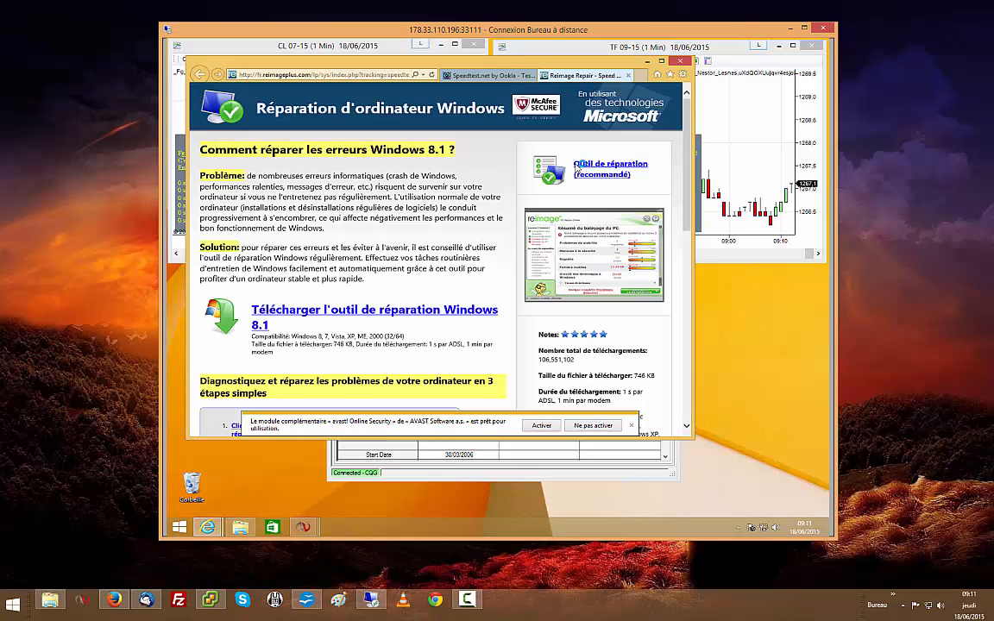
left_click(569, 427)
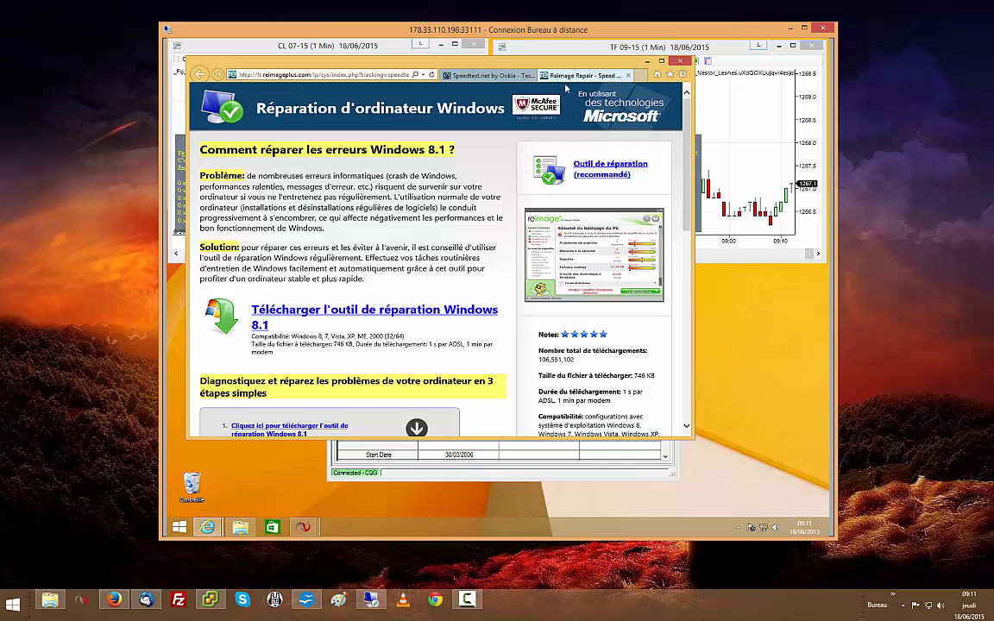
left_click(629, 76)
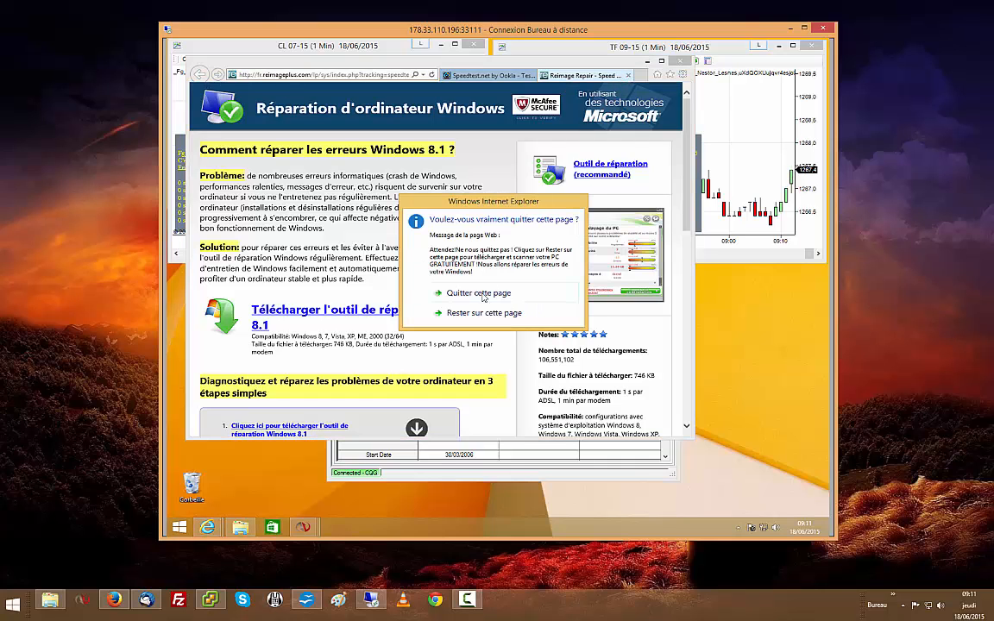
left_click(439, 290)
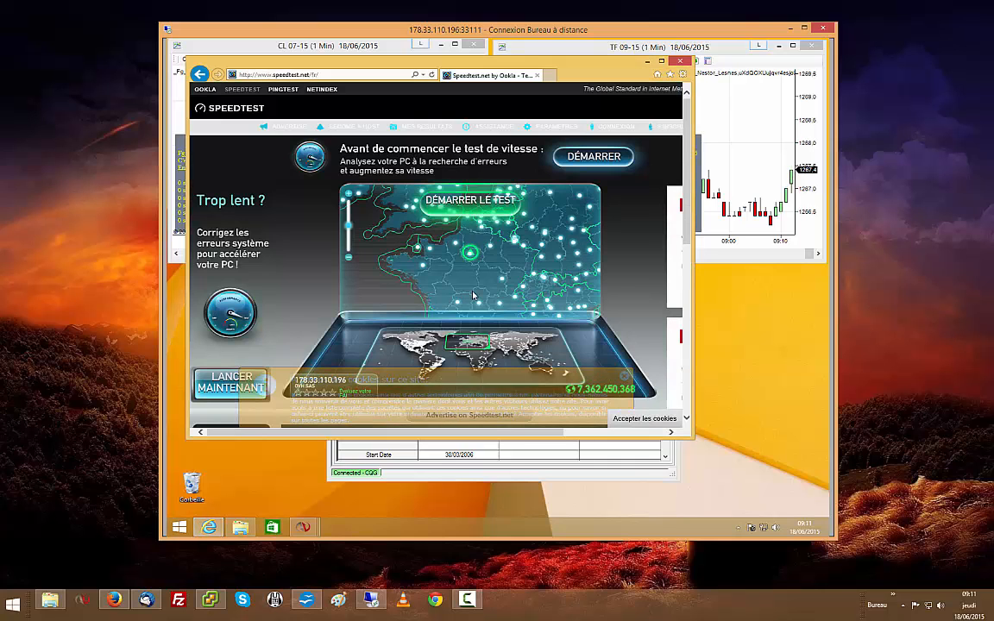
- Start the Speedtest.net test for the remote server, then minimize the browser
left_click(472, 204)
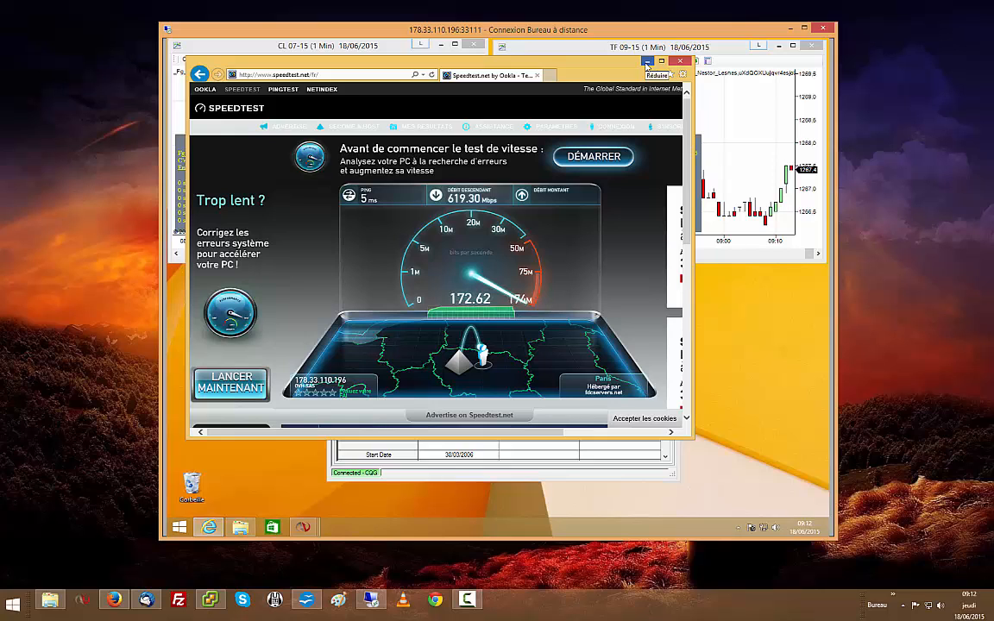
left_click(647, 62)
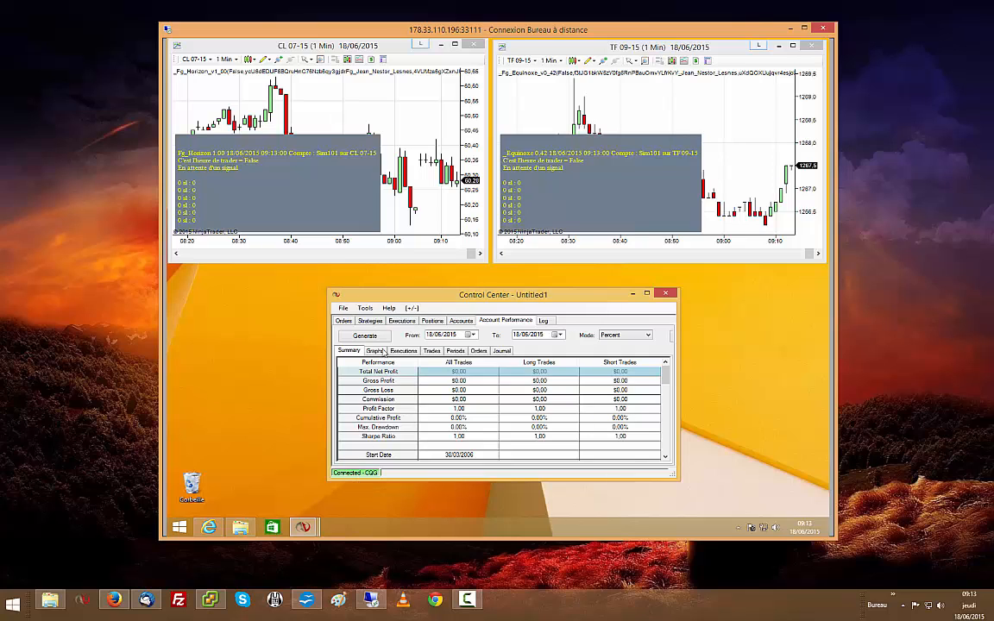
- List the Fg_Horizon (CL 07-15) and Fg_Equinoxe (TF 09-15) strategies and focus the CL chart
left_click(370, 321)
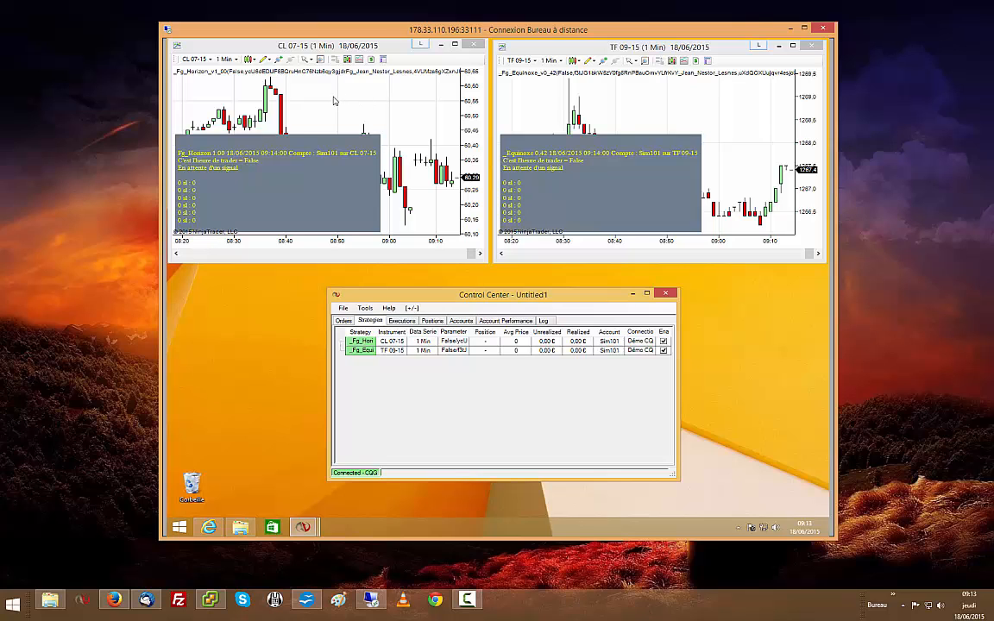
left_click(334, 101)
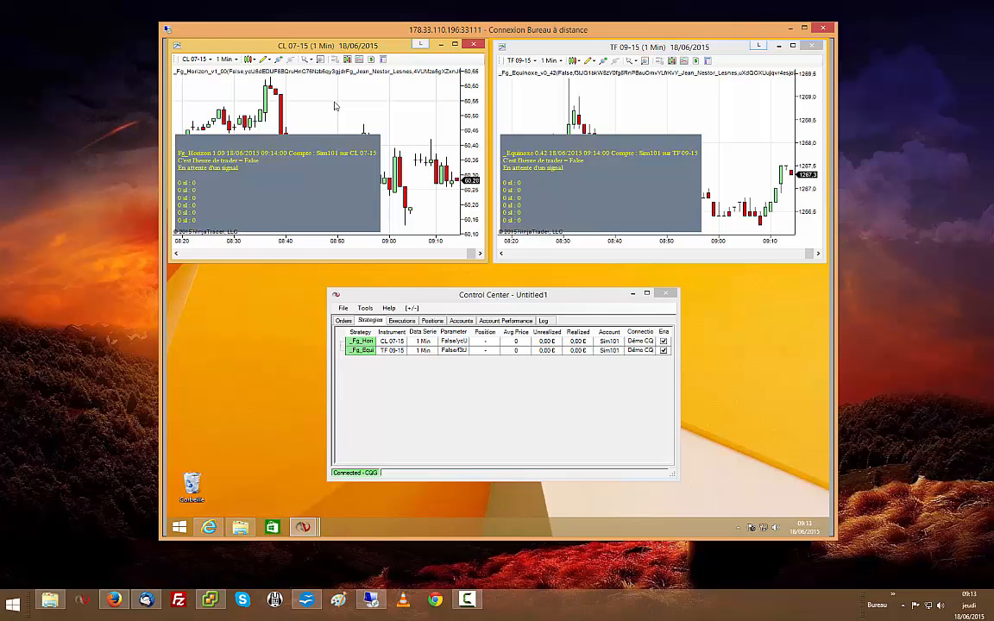
- Switch the chart to CL 08-15 and back to CL 07-15, then restore the Speedtest results
type("CL ")
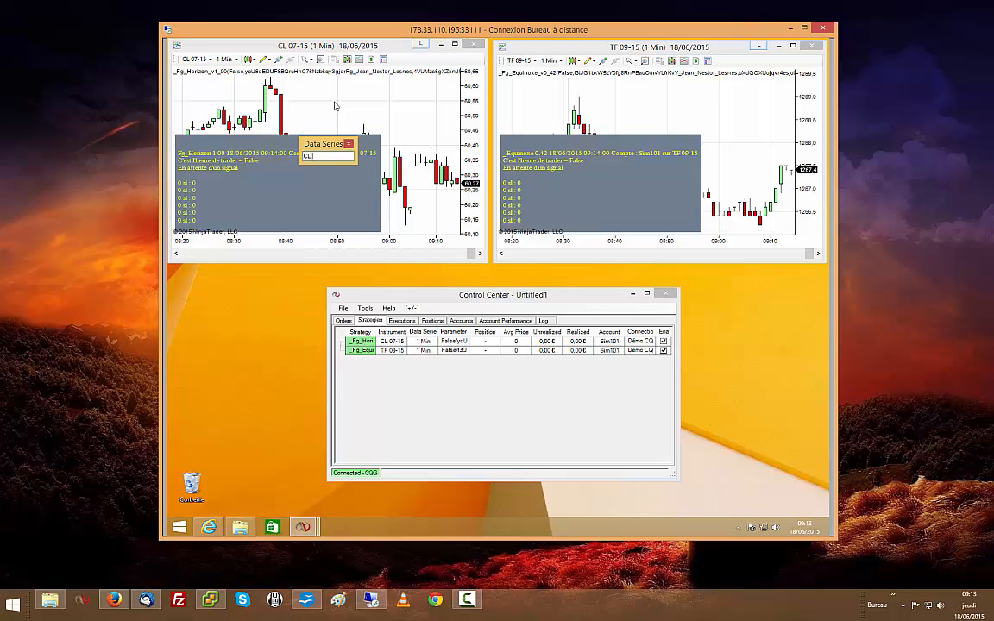
type("08-15")
key("Return")
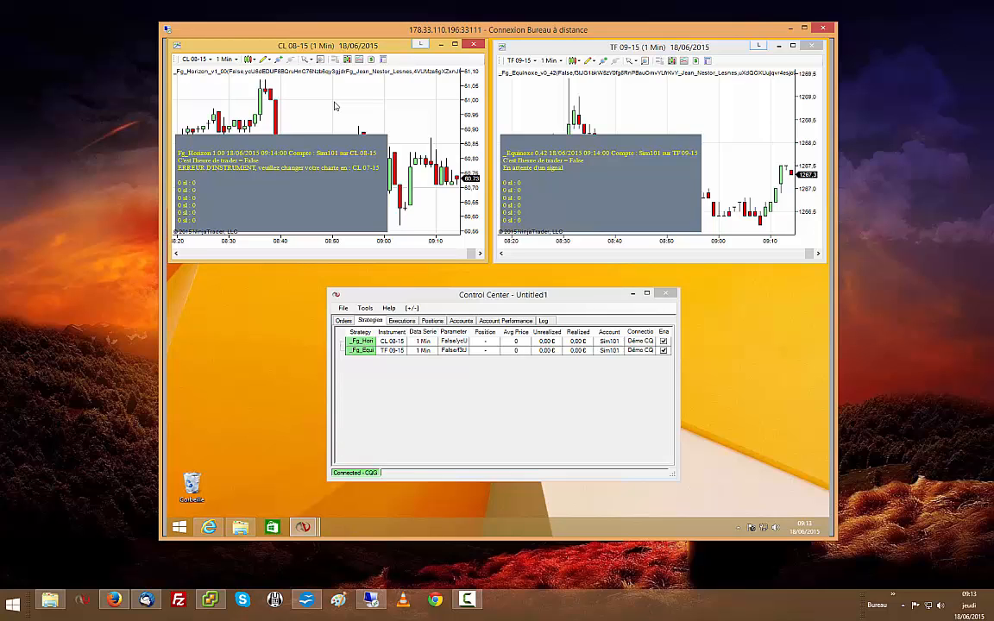
type("CL")
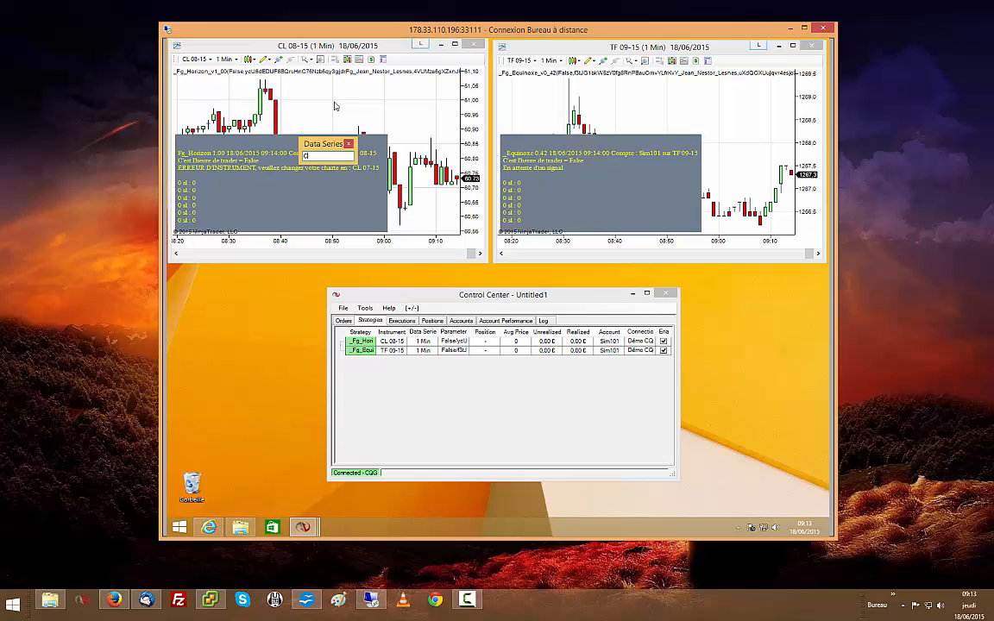
type(" 07-15")
key("Return")
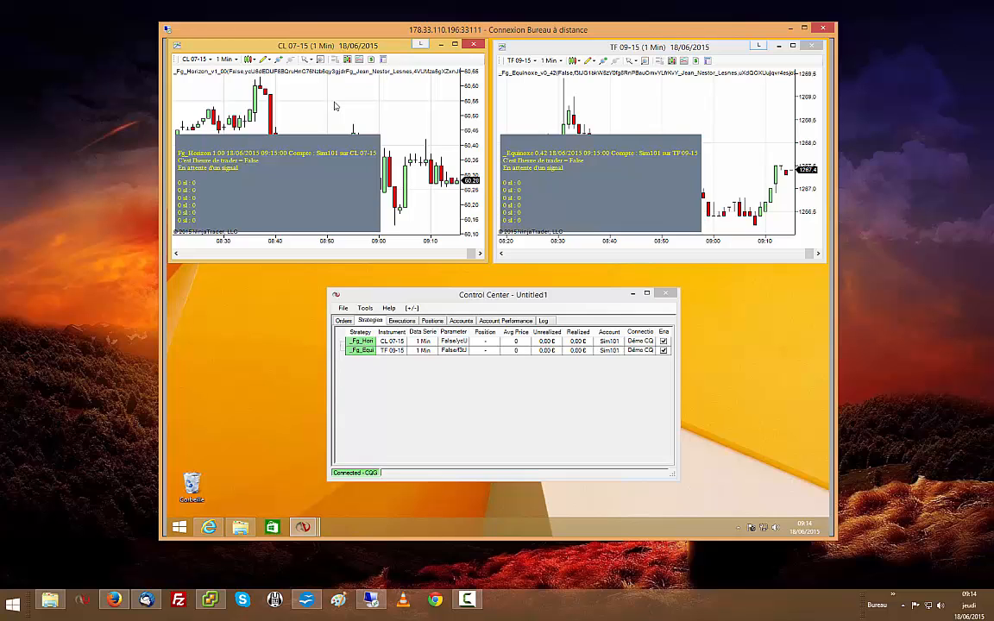
left_click(209, 528)
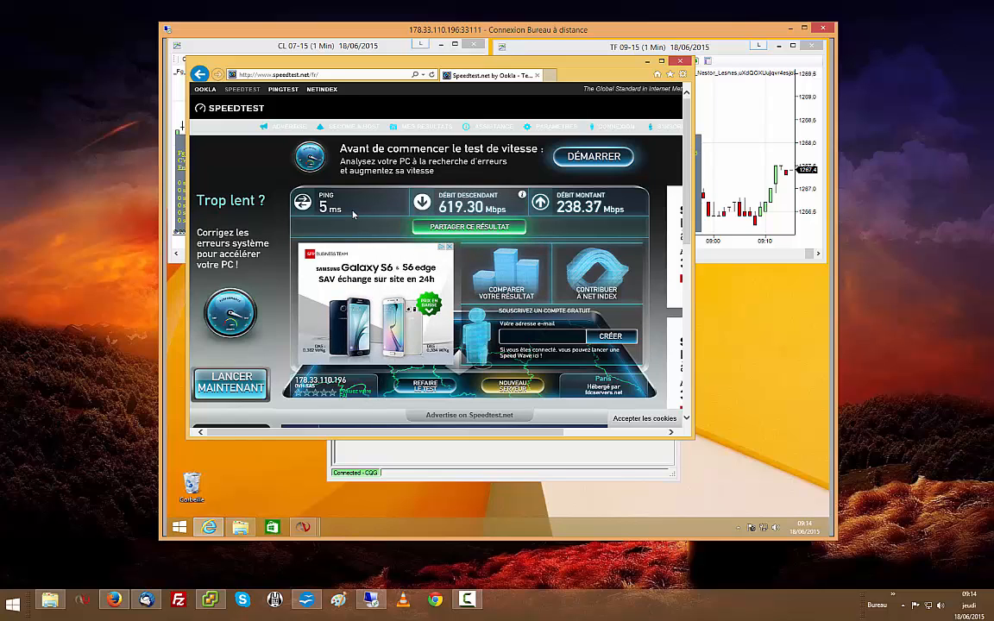
- Dismiss the Reimage ad page, rerun the Speedtest, and close Internet Explorer
left_click(577, 162)
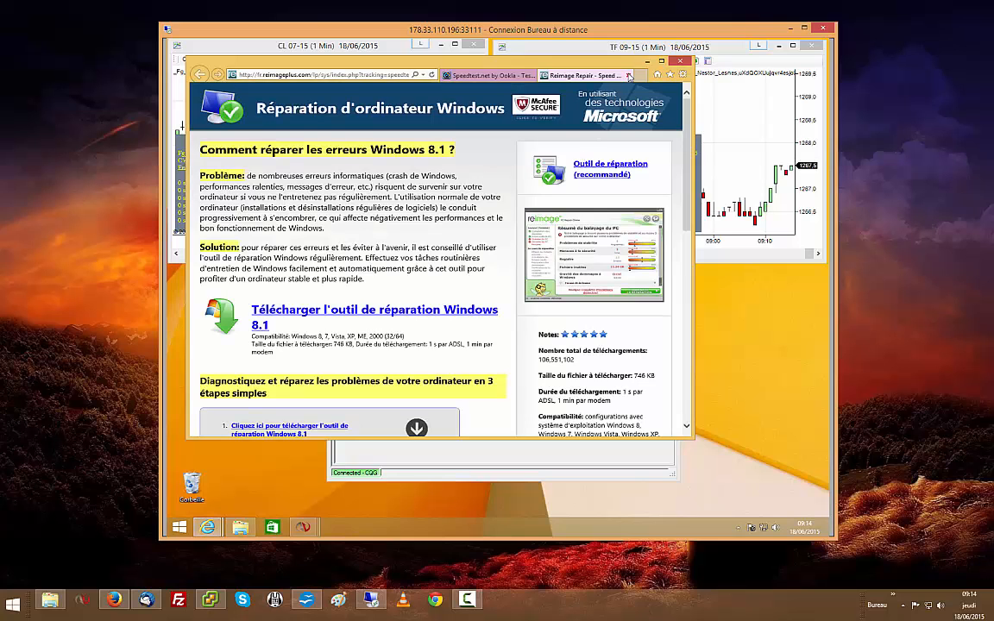
left_click(466, 293)
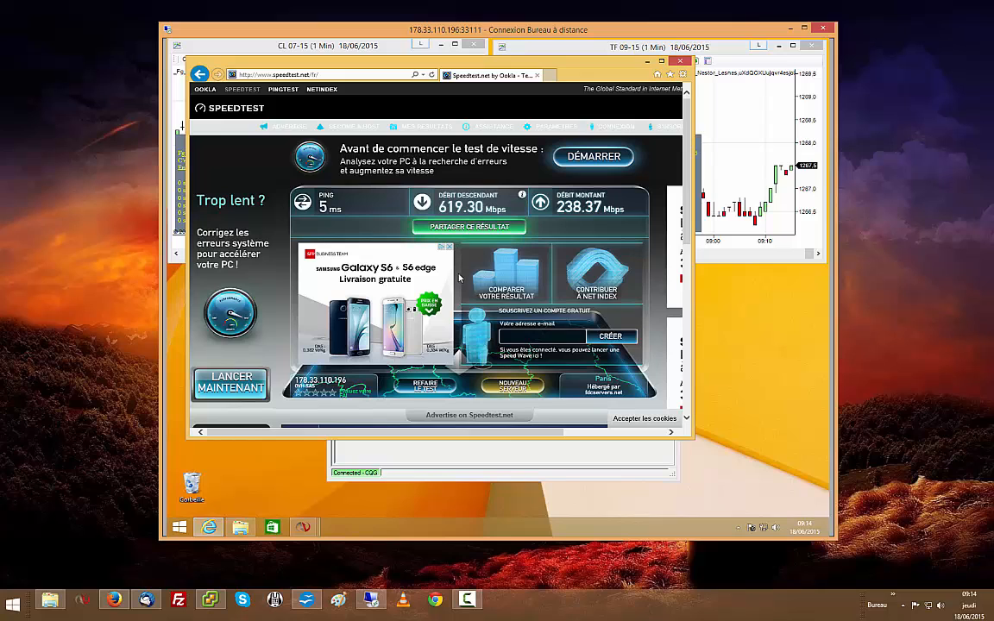
left_click(430, 390)
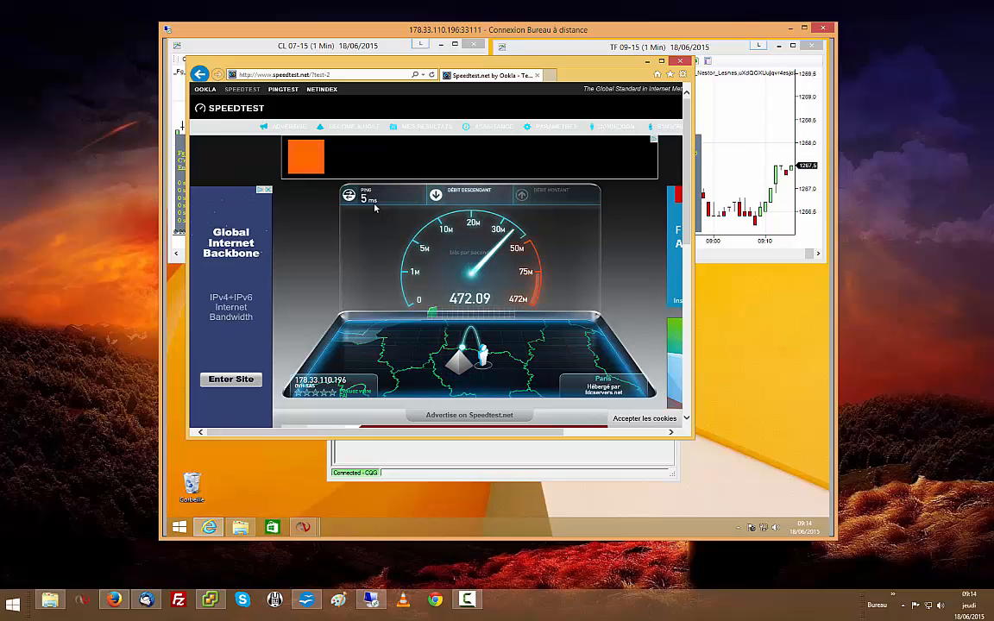
left_click(679, 62)
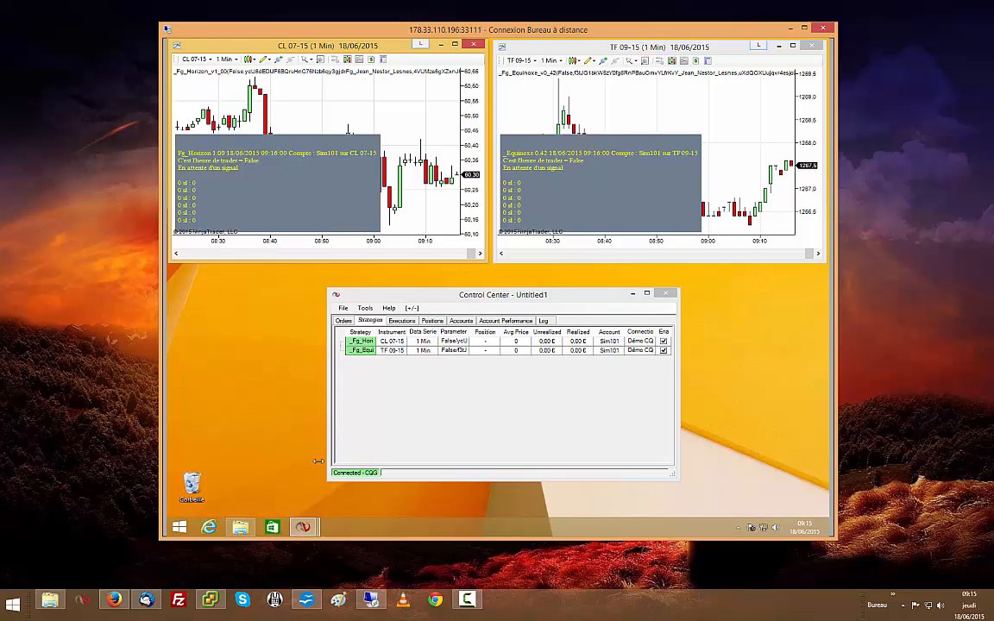
- Leave the remote desktop and drag the vSphere Client window onto the screen
left_click(212, 600)
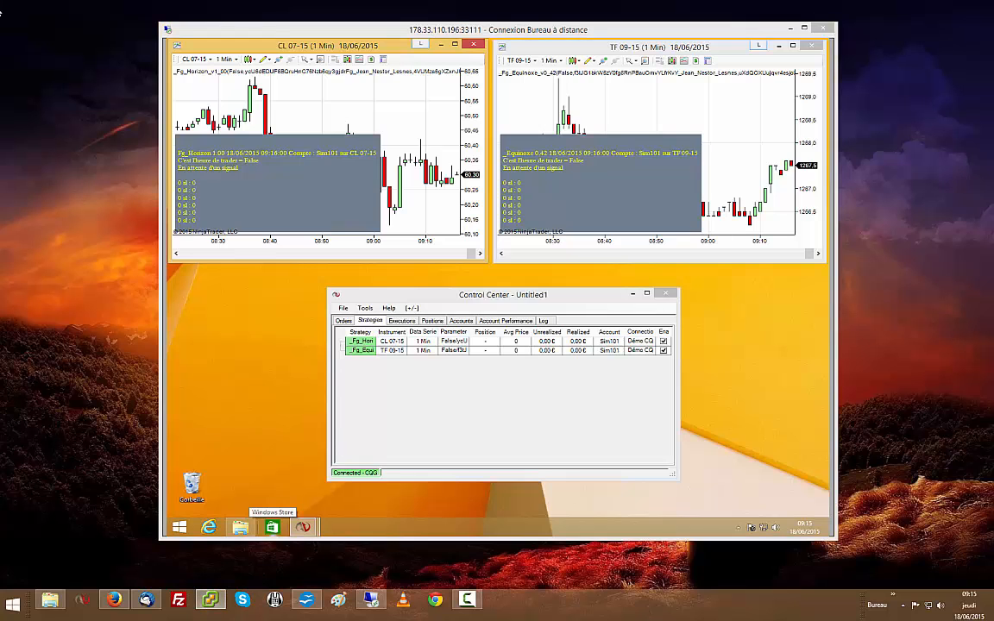
left_click_drag(0, 83, 567, 57)
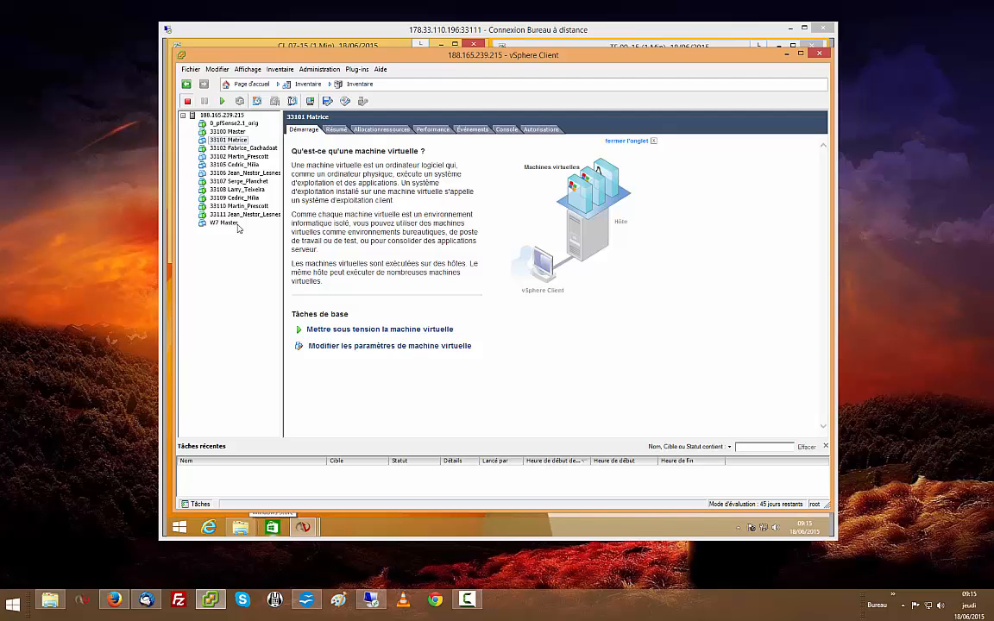
- Review the ESXi host's virtual machines and resource allocation, then show its CPU performance chart
left_click(212, 114)
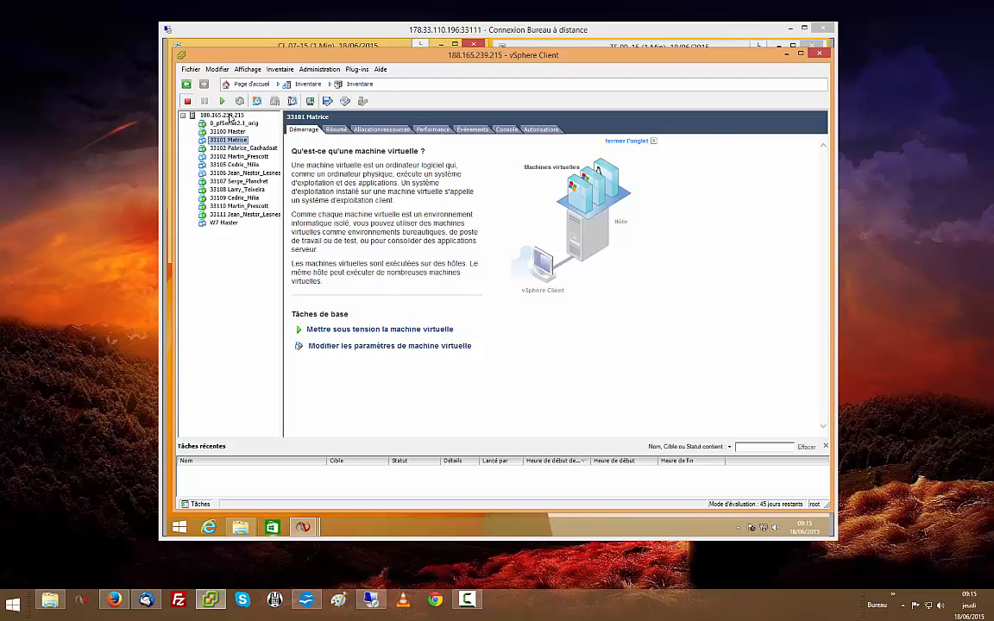
left_click(378, 129)
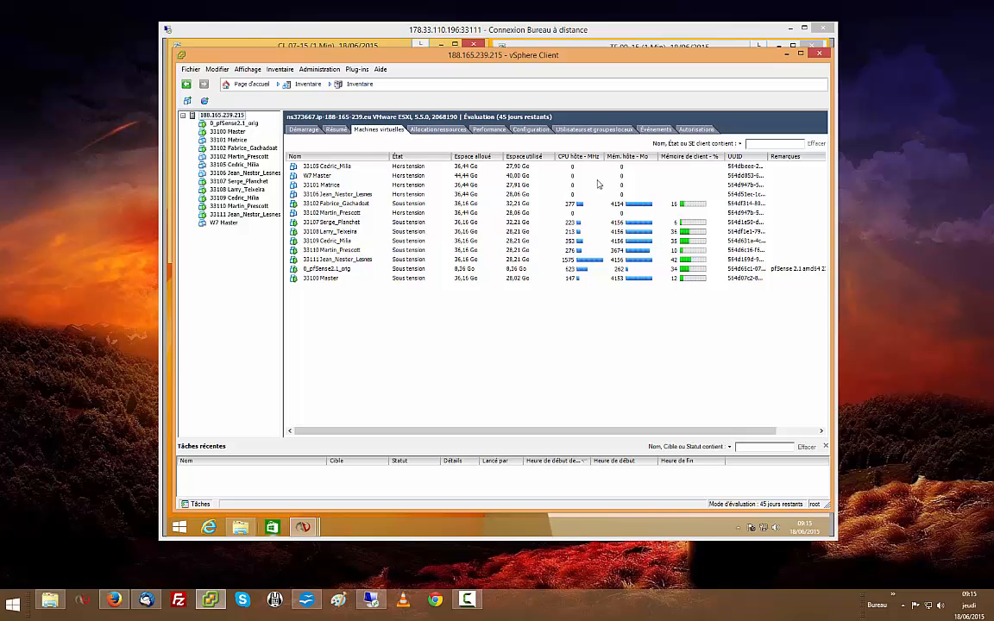
left_click(449, 131)
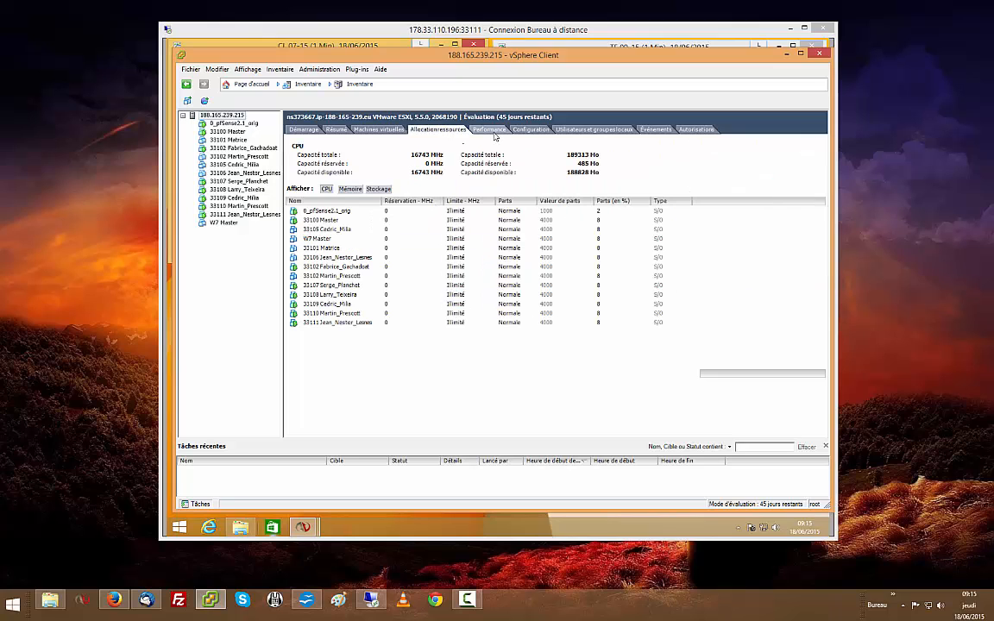
left_click(492, 130)
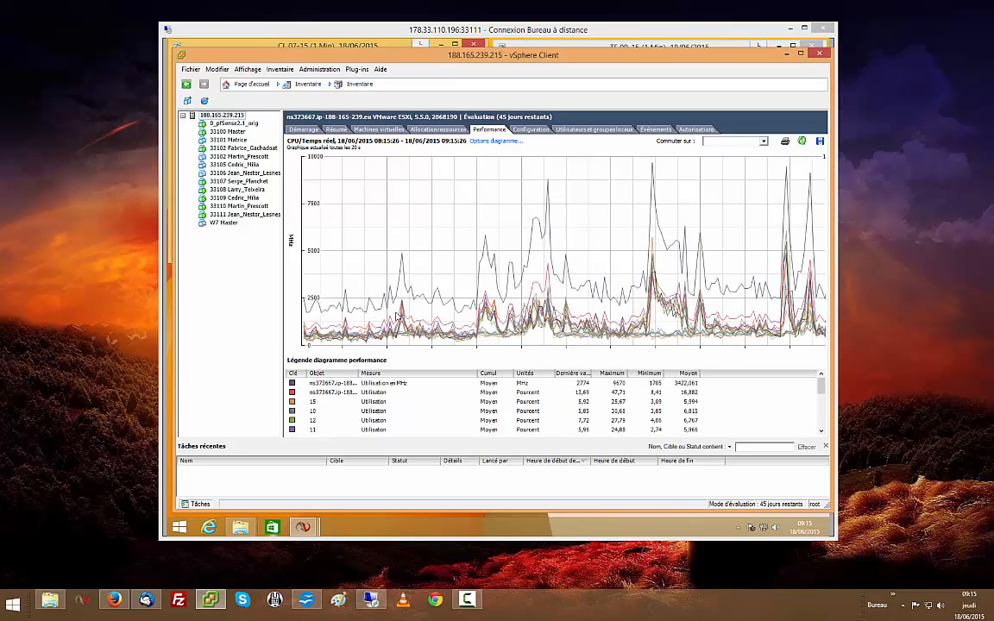
- Inspect the host CPU chart peaks and move the vSphere Client window down and right
mouse_move(658, 253)
mouse_move(494, 254)
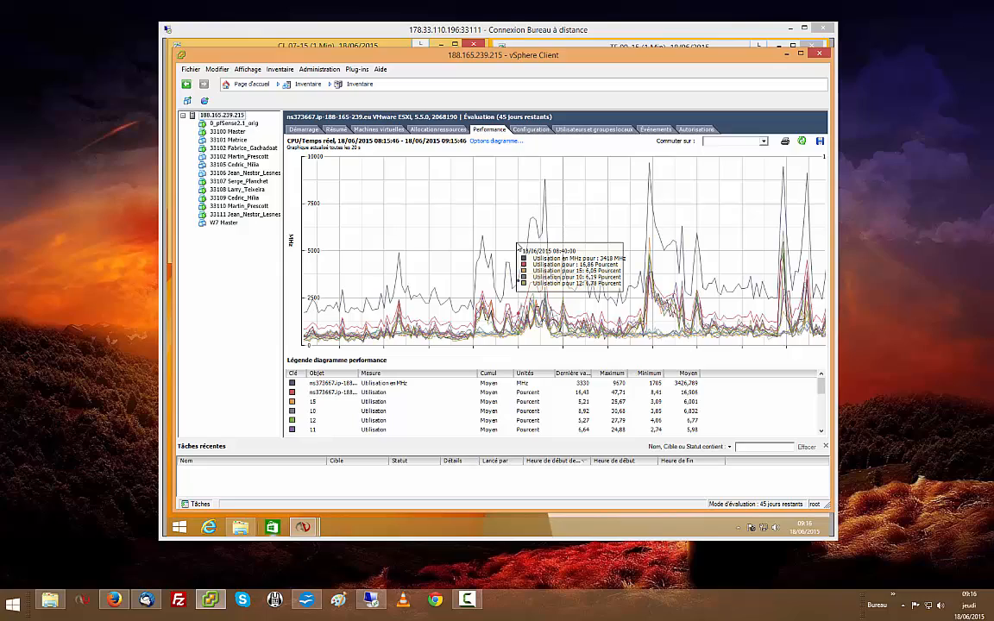
left_click_drag(423, 54, 557, 106)
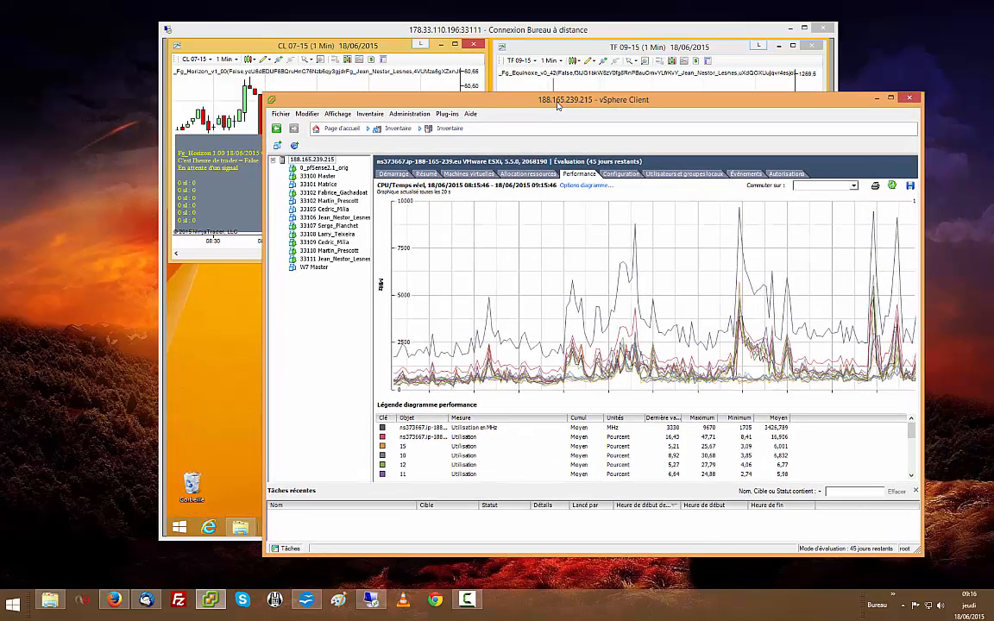
- Check the host's Configuration, return to the Performance chart, then bring the remote trading charts forward
left_click(618, 175)
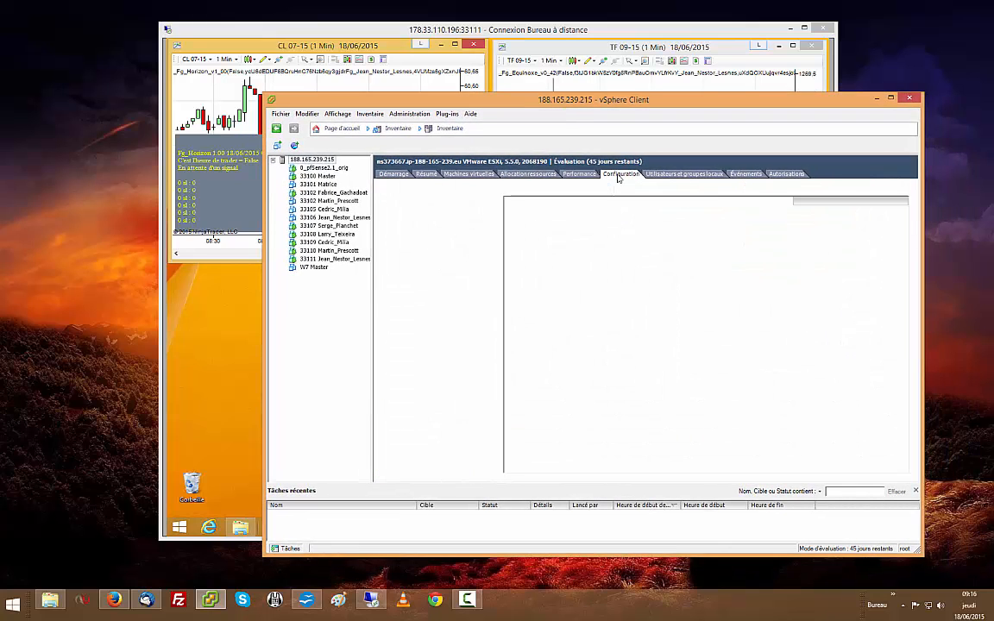
left_click(569, 175)
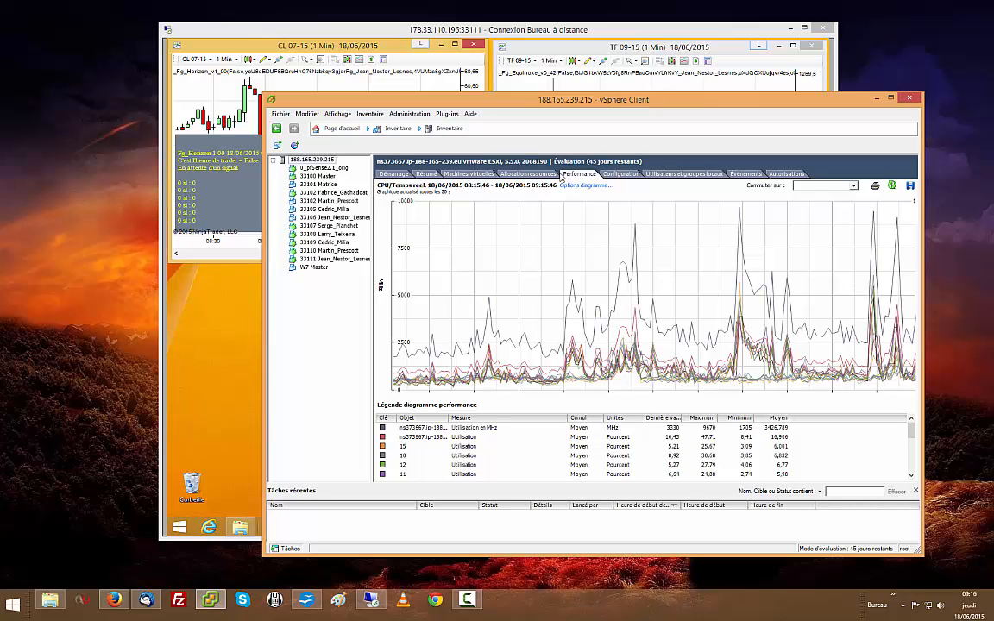
left_click(213, 323)
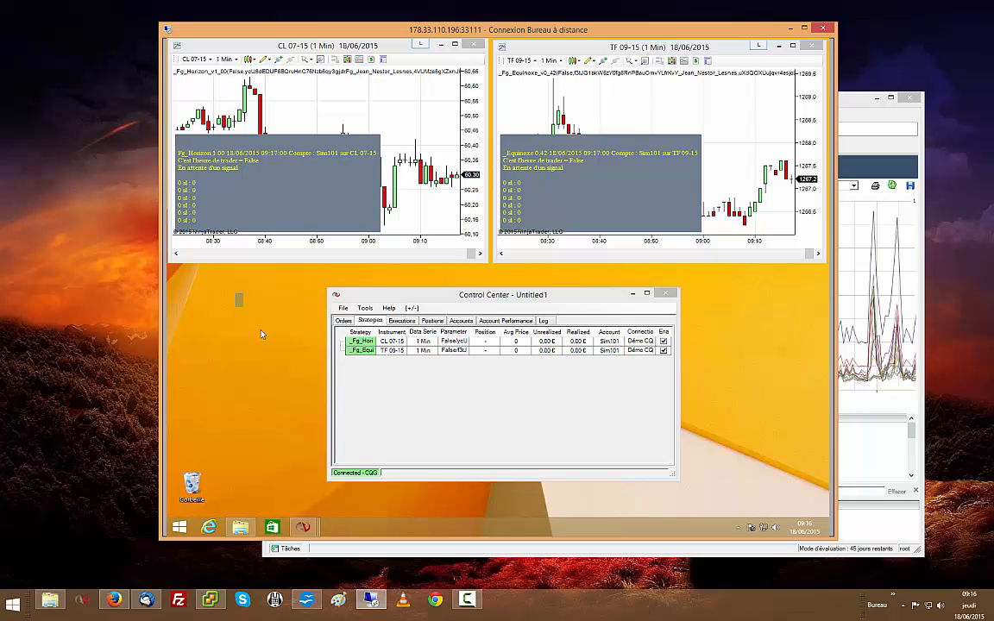
- Watch Horizon and Equinoxe wait on the CL 07-15 and TF 09-15 charts, then bring vSphere Client forward
left_click_drag(235, 295, 317, 480)
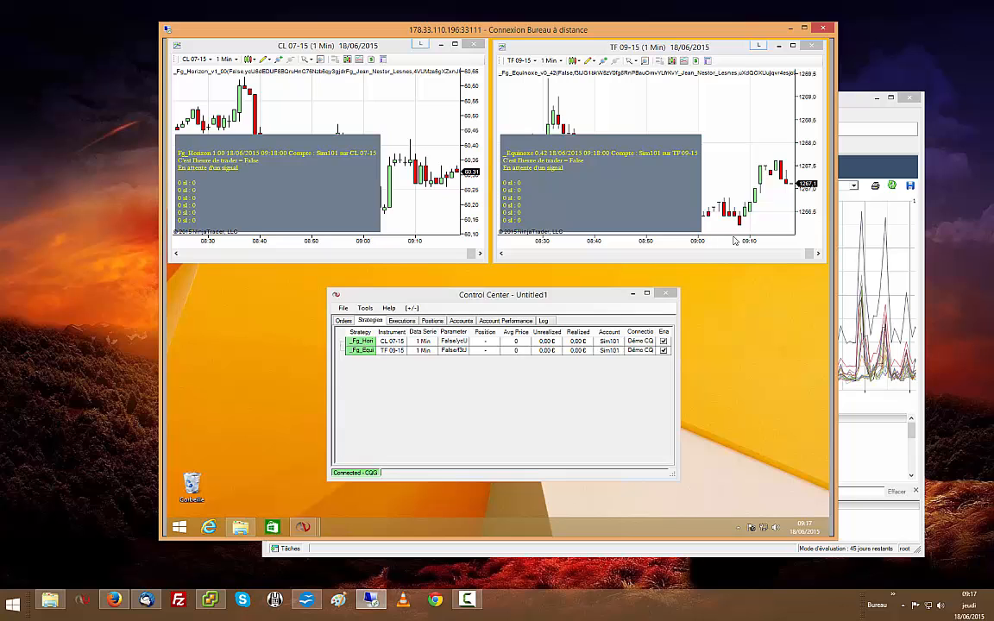
left_click(844, 102)
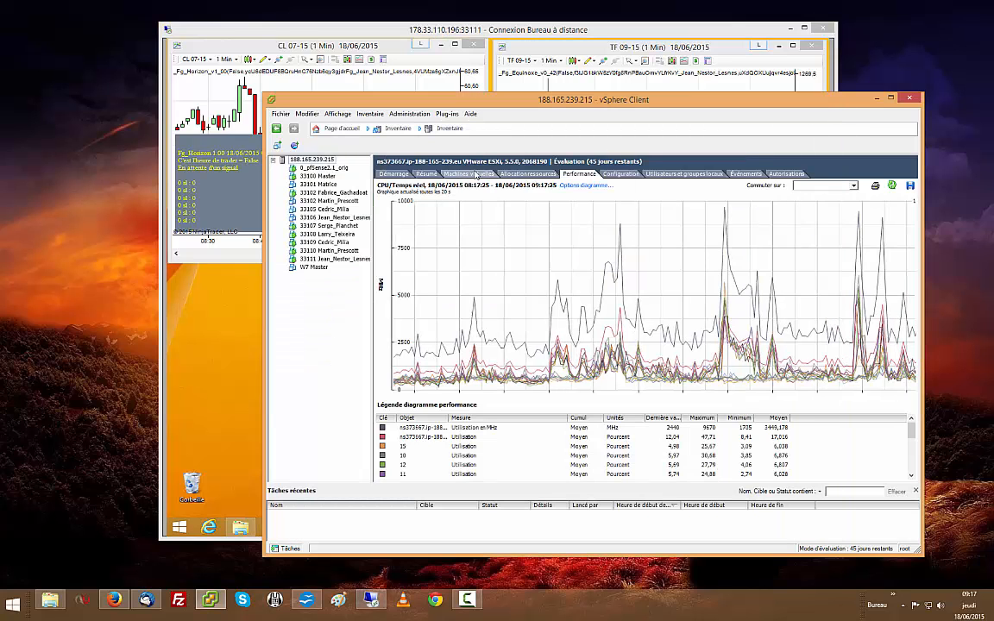
- List the virtual machines' CPU and memory use, check 33100 Master and a user VM, then return to the charts
left_click(470, 174)
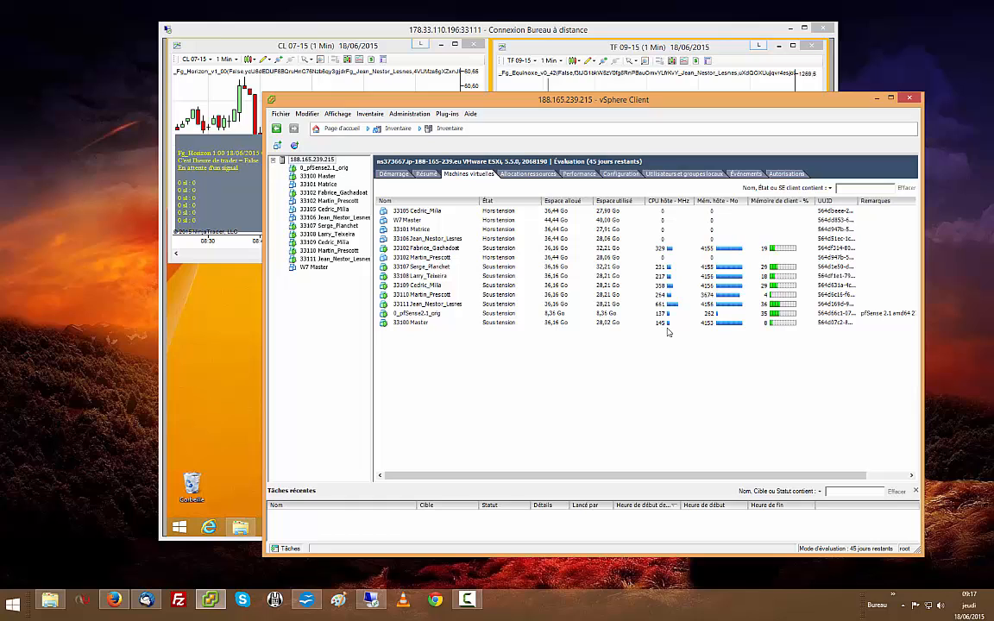
left_click(424, 326)
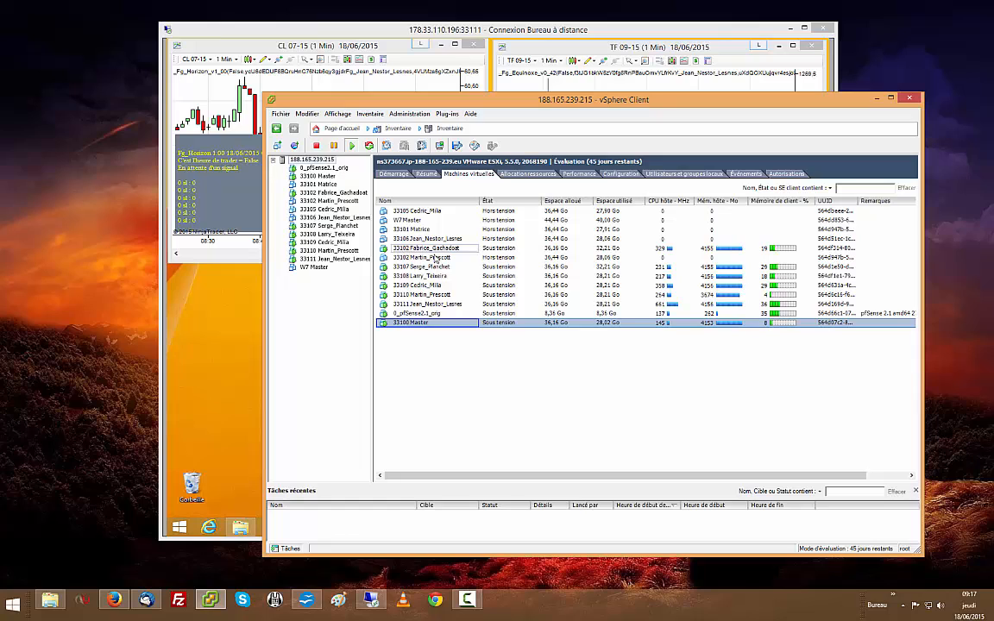
left_click(438, 305)
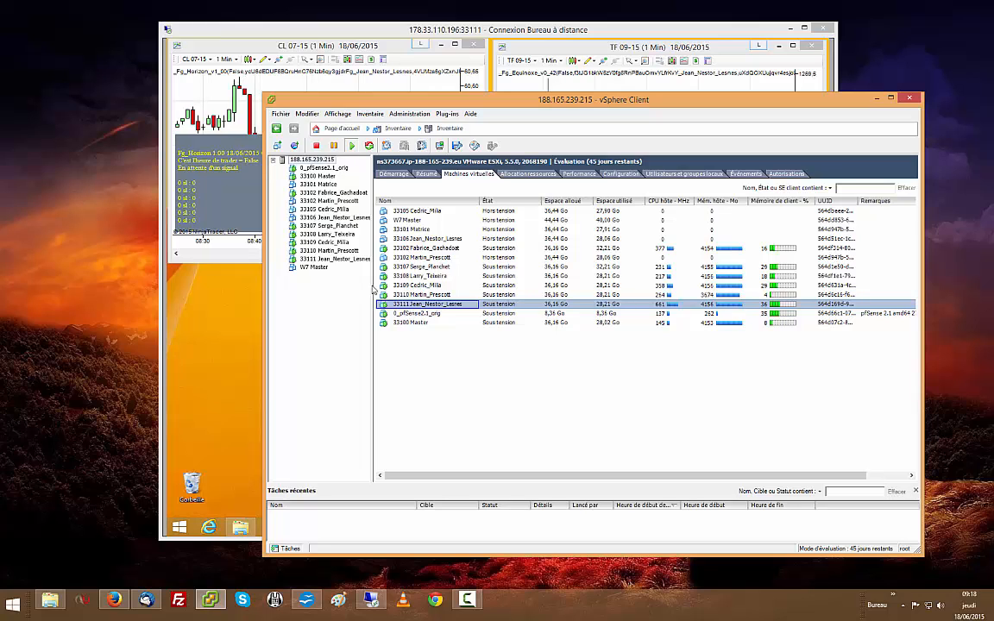
left_click(202, 299)
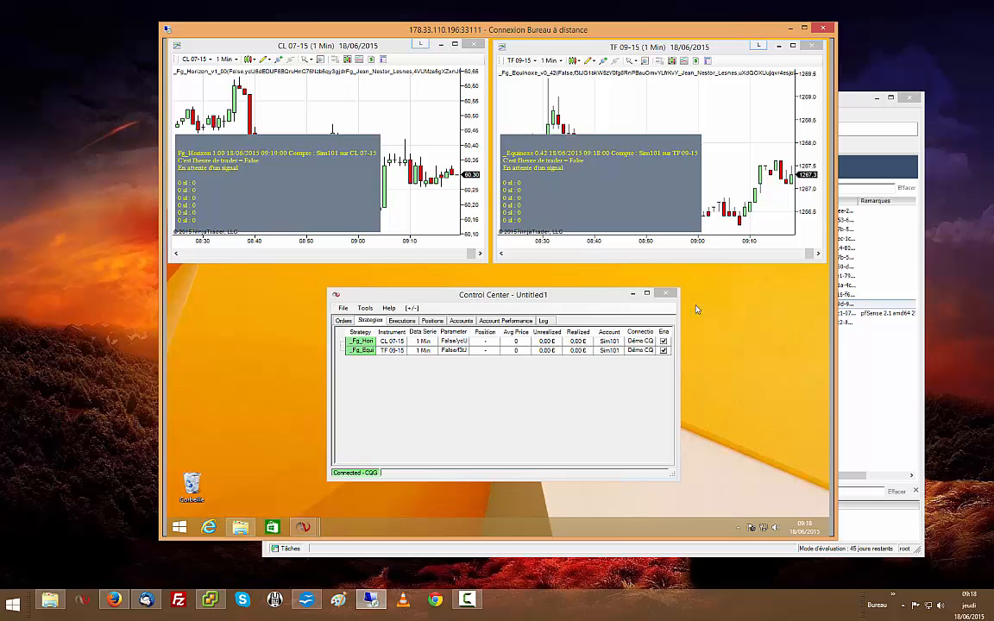
- Close the remote desktop session, view the host's Résumé summary, and move vSphere Client off screen
left_click(824, 31)
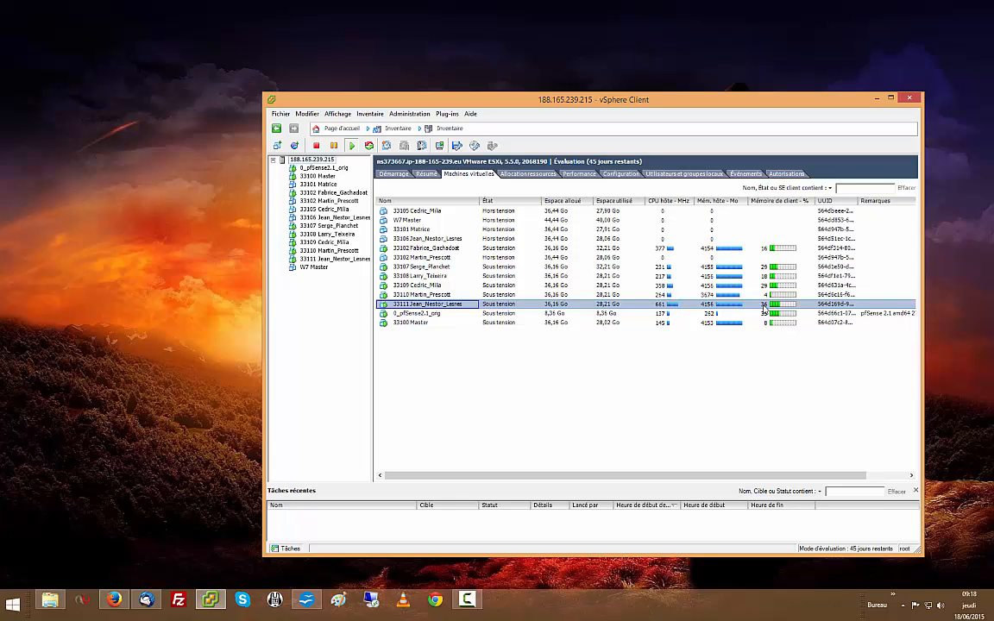
left_click(419, 174)
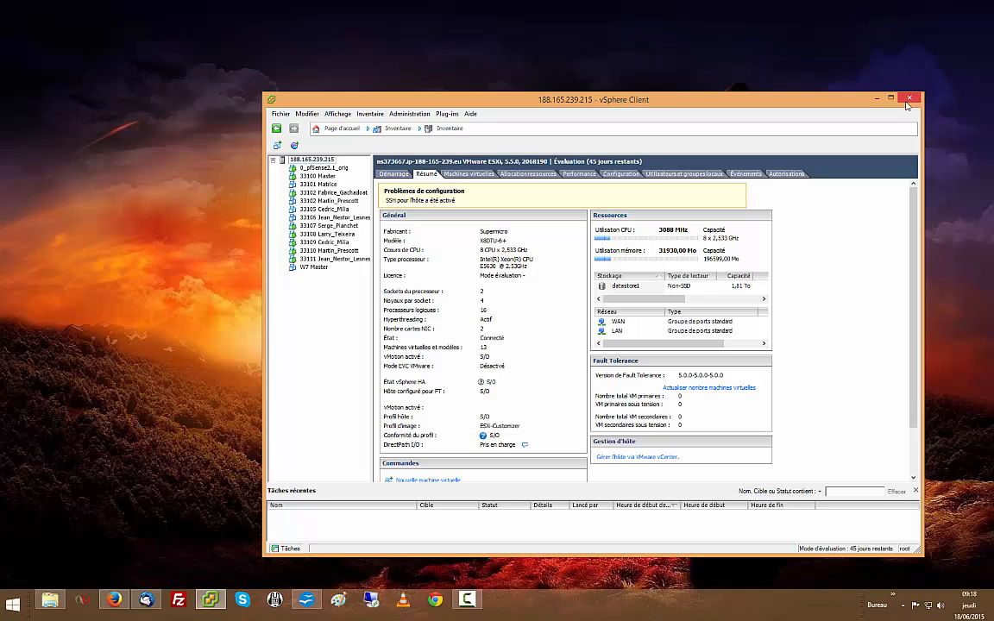
left_click_drag(851, 101, 0, 169)
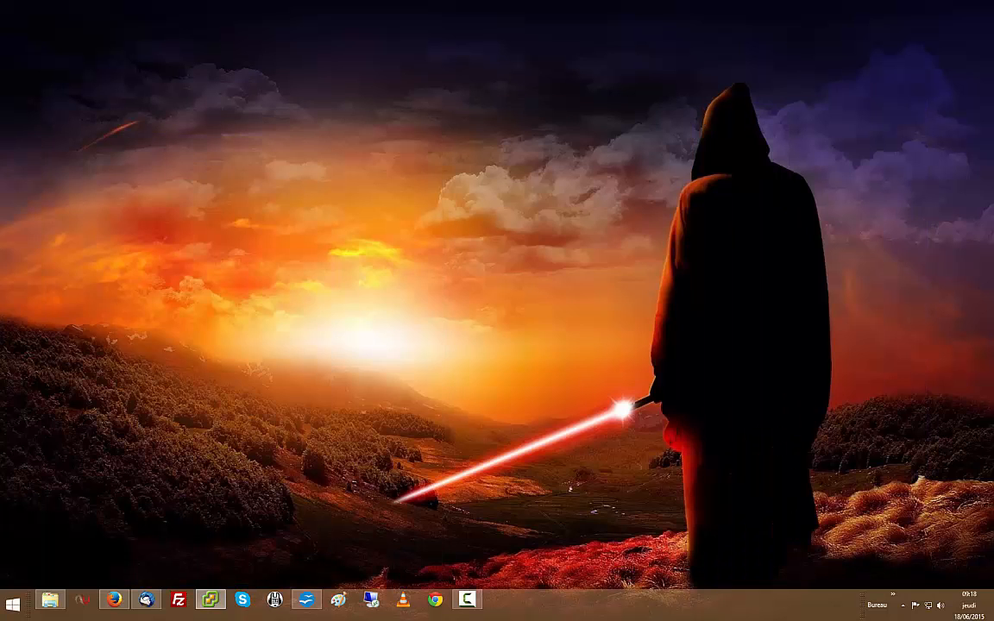